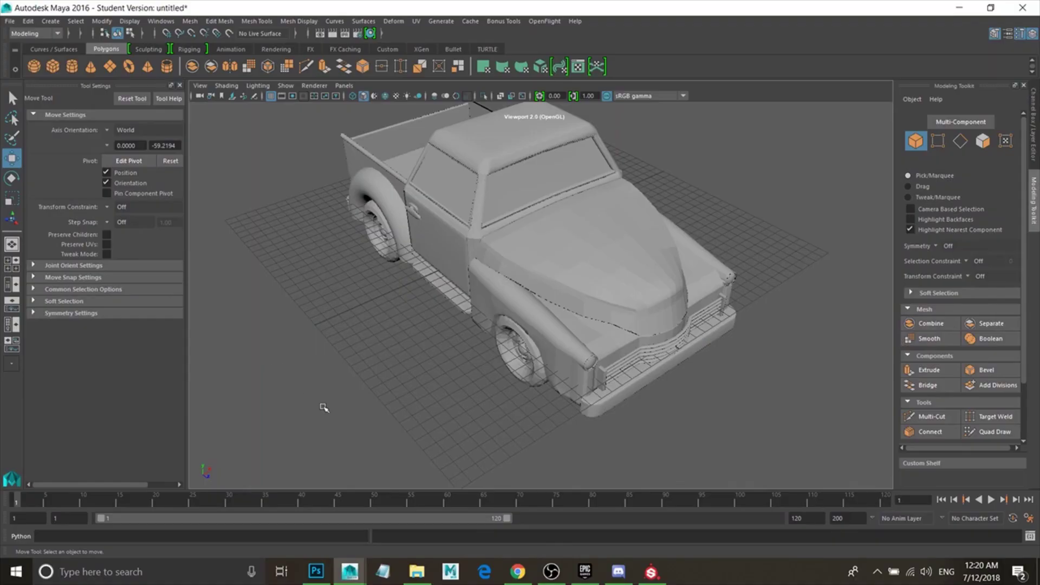
In Maya, orbit and zoom around the pickup to inspect its front, hood and side
left_click_drag(364, 362, 480, 358, "alt")
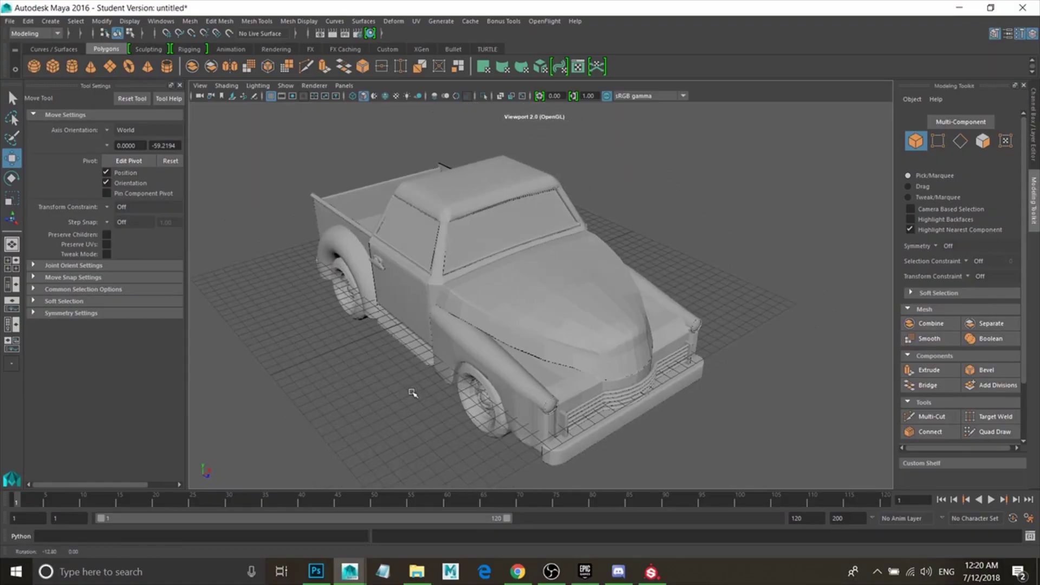
left_click(487, 349)
key("space")
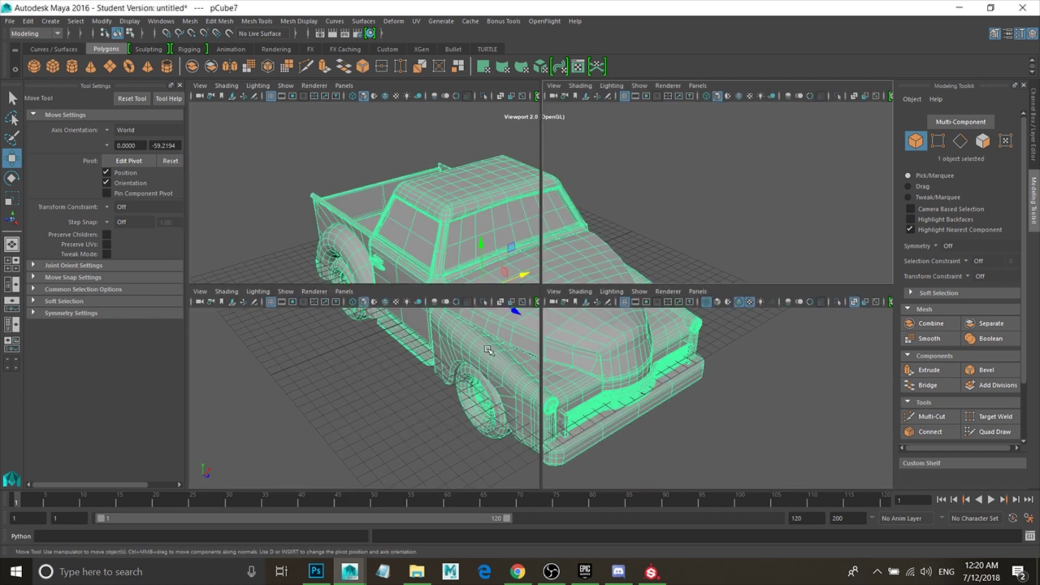
key("space")
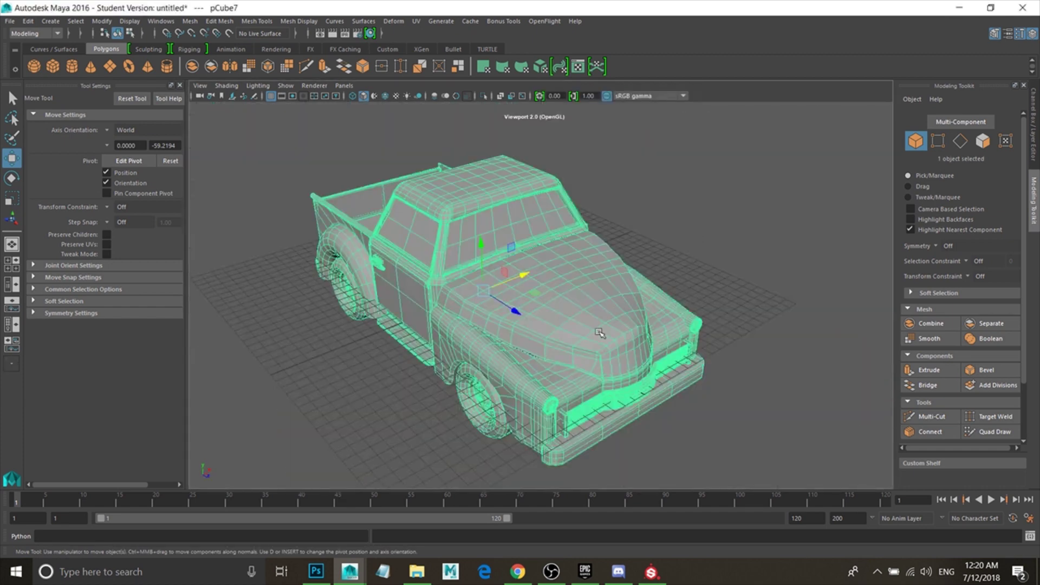
left_click(714, 338)
left_click_drag(714, 338, 561, 355, "alt")
scroll(586, 367, "up", 5)
scroll(615, 339, "up", 3)
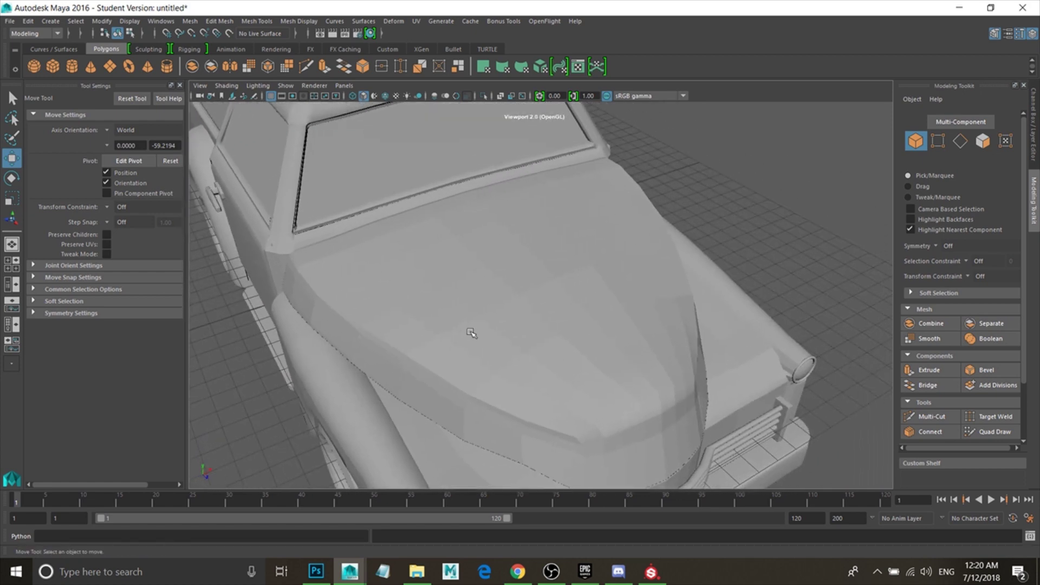
left_click(505, 357)
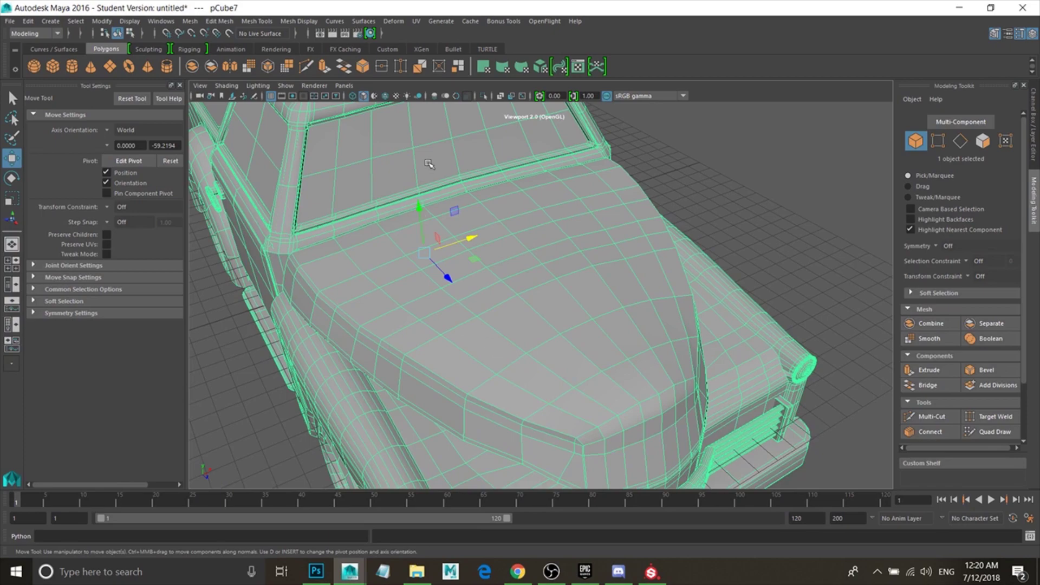
left_click(785, 162)
left_click_drag(785, 162, 412, 130, "alt")
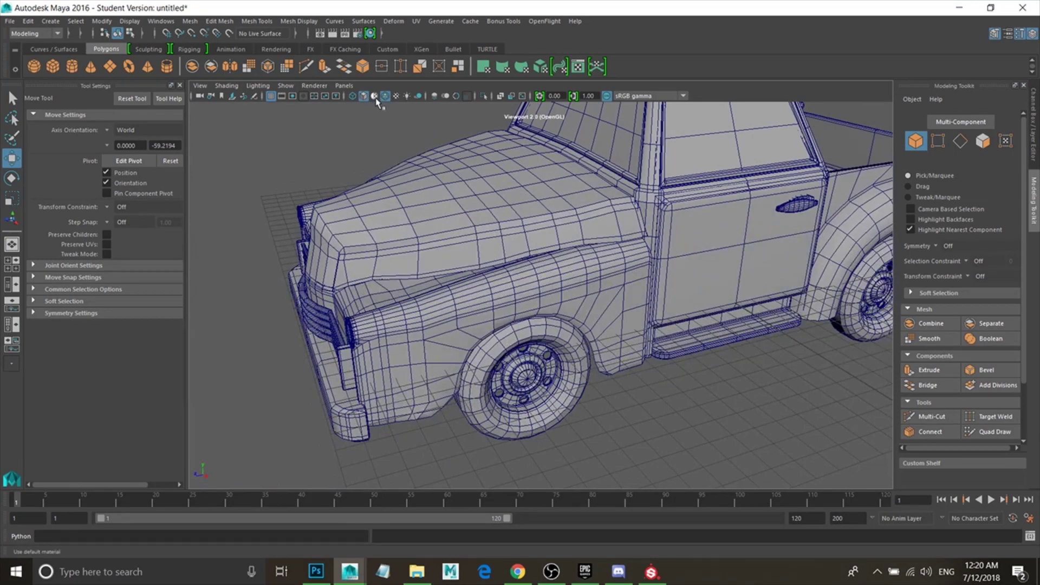
left_click_drag(426, 202, 517, 223, "alt")
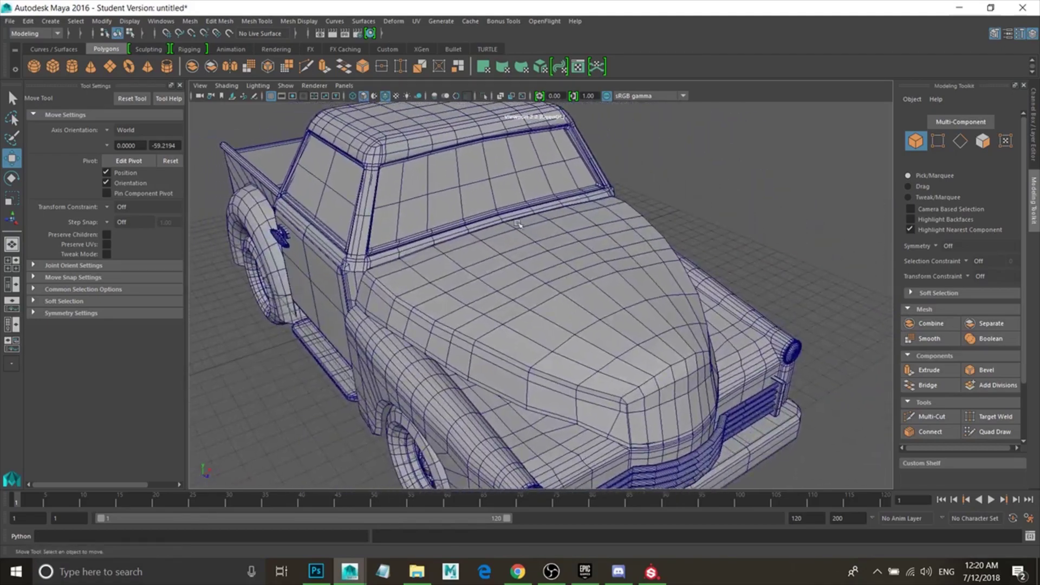
Turn off the wireframe overlay on the shaded truck and inspect the hood and left side
left_click(386, 96)
left_click_drag(501, 295, 472, 311, "alt")
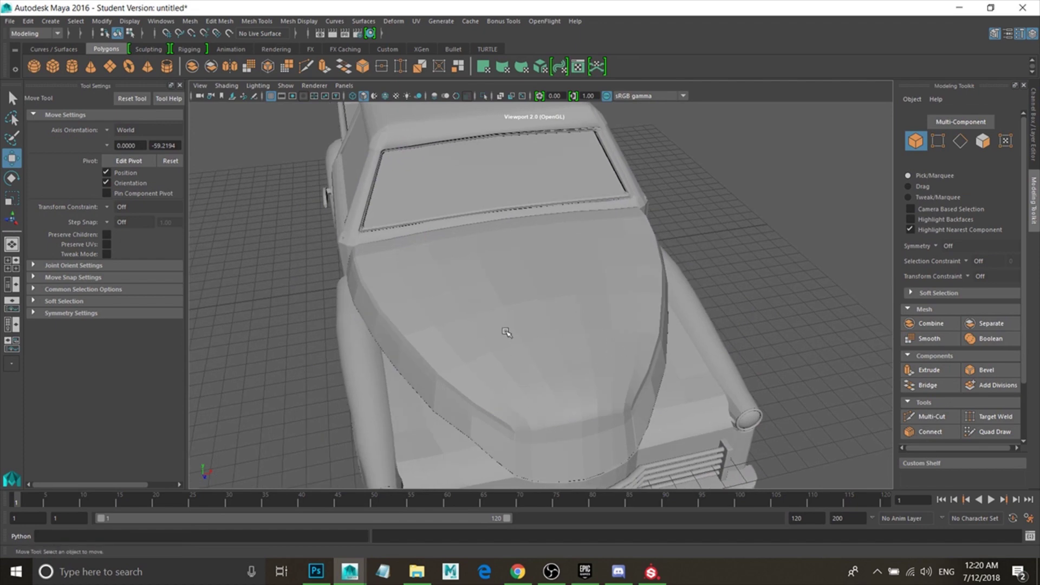
left_click_drag(511, 326, 539, 336, "alt")
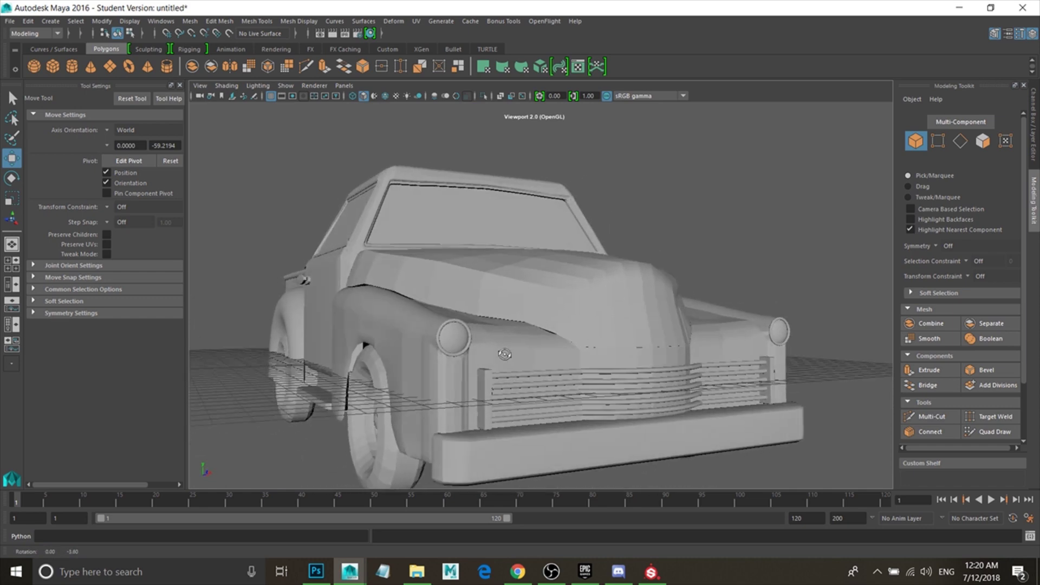
left_click(538, 336)
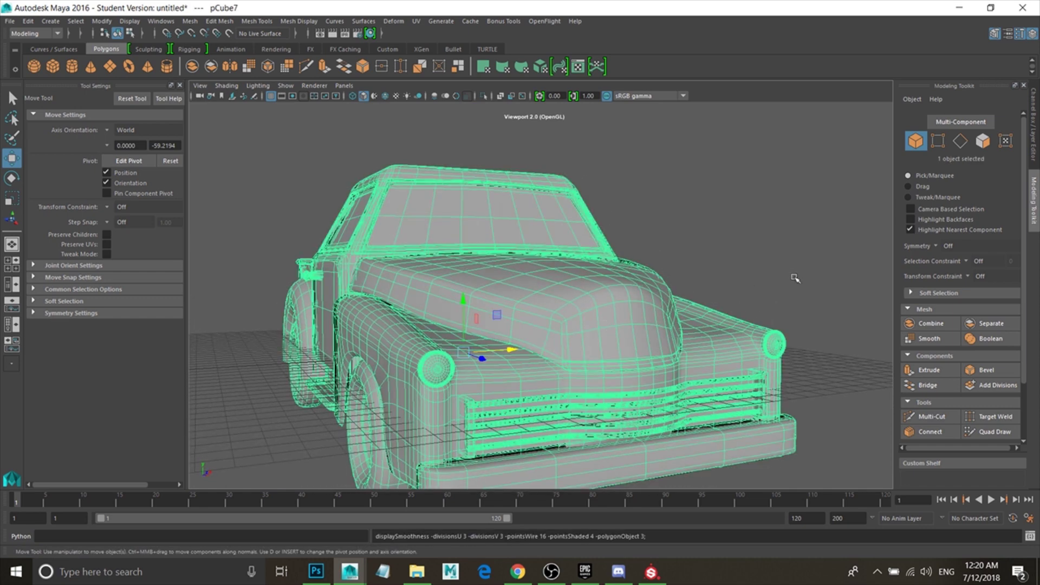
left_click(771, 318)
left_click_drag(629, 332, 421, 352, "alt")
scroll(506, 348, "up", 4)
scroll(506, 352, "down", 5)
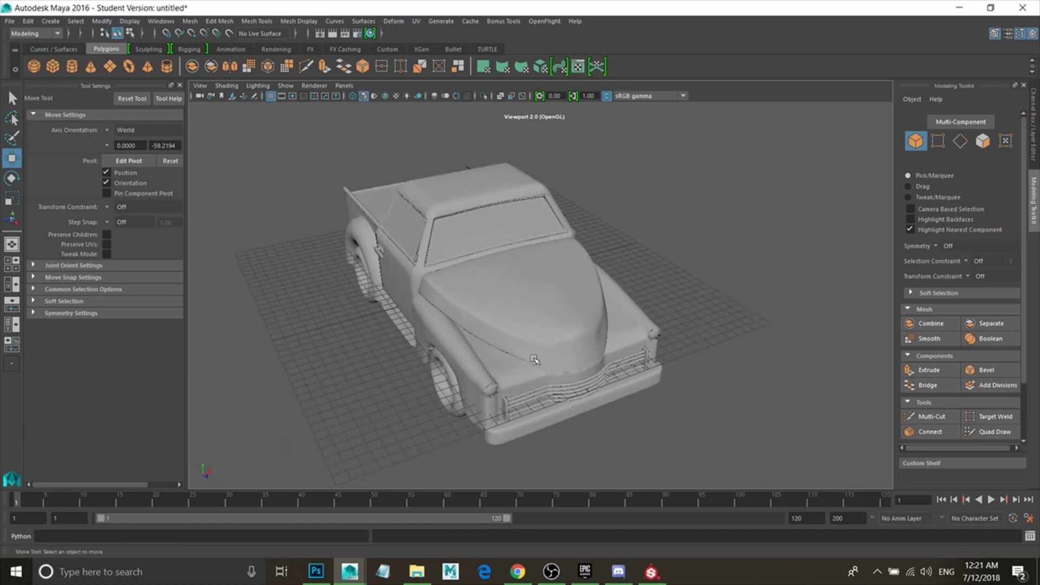
Disable smooth preview on the truck and orbit beneath it toward the front wheel
left_click(527, 350)
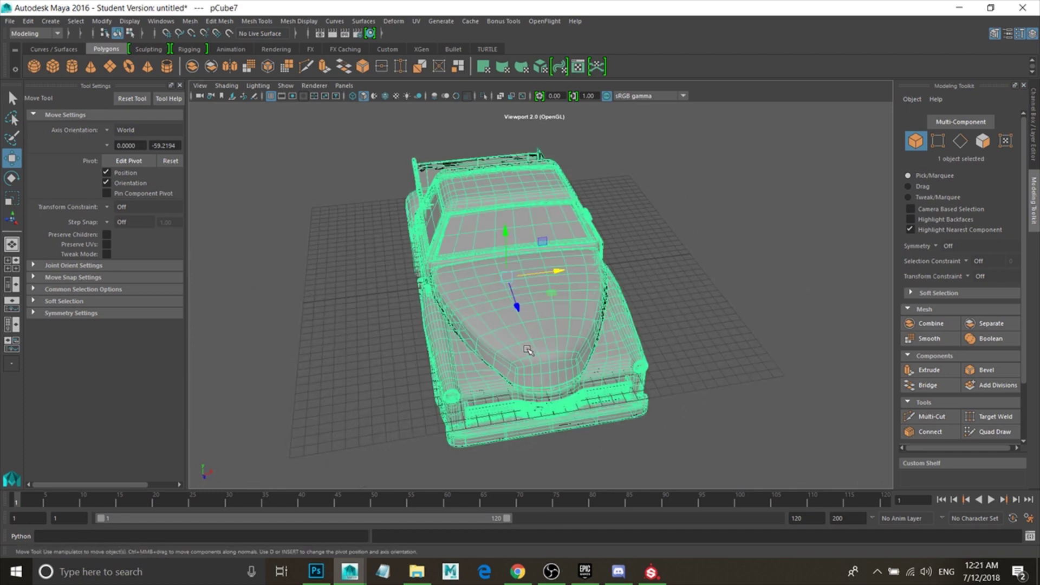
key("1")
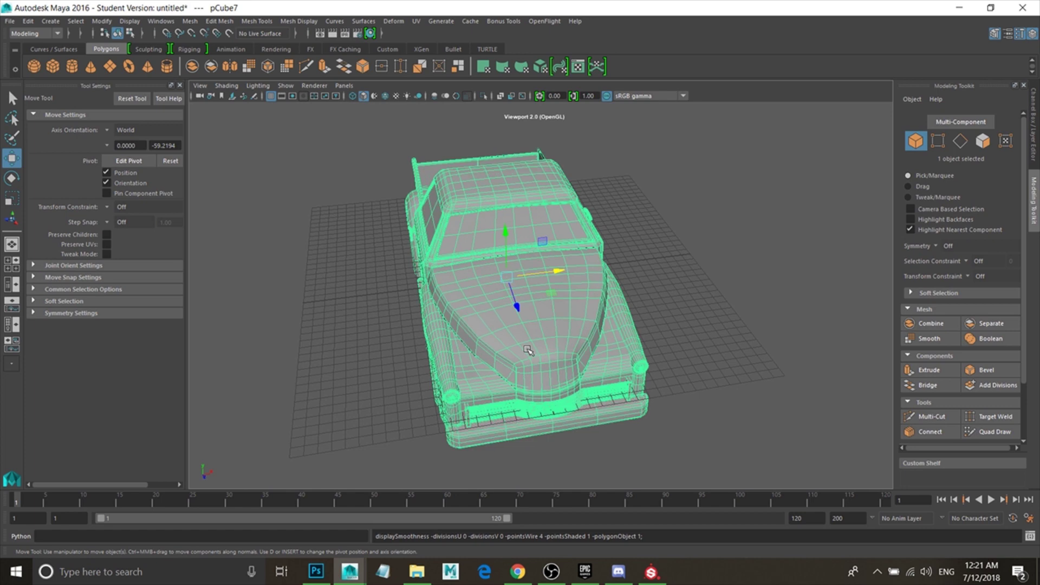
left_click(694, 365)
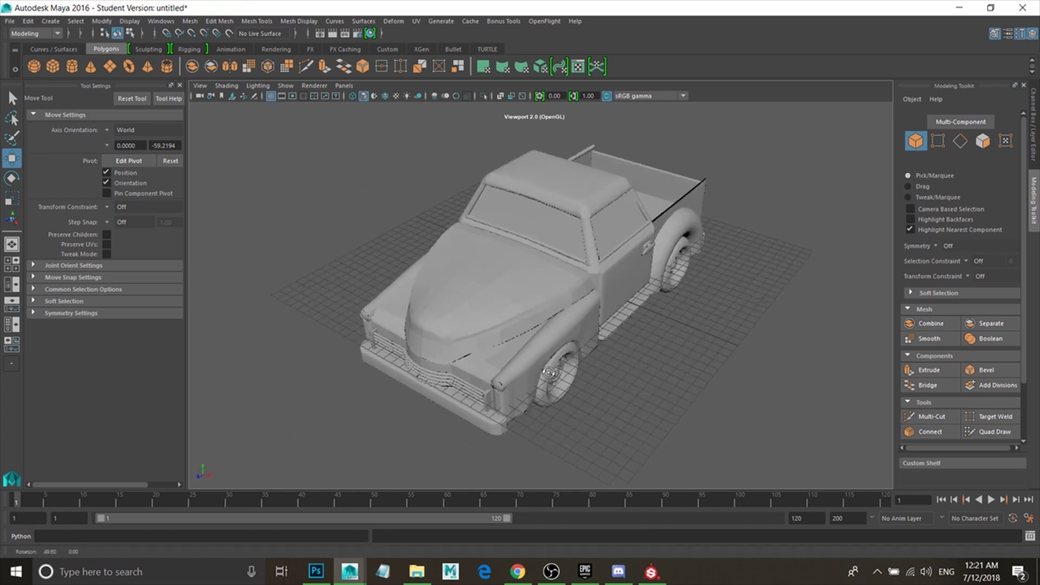
left_click_drag(641, 364, 494, 370, "alt")
left_click_drag(551, 340, 413, 326, "alt")
scroll(463, 362, "up", 2)
left_click_drag(496, 334, 523, 325, "alt")
scroll(517, 326, "up", 3)
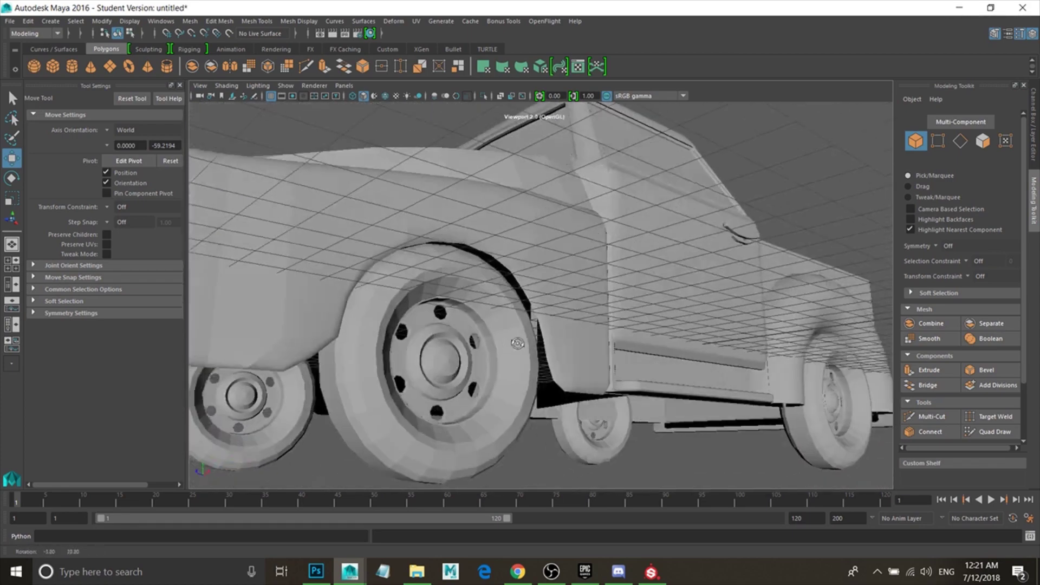
scroll(523, 325, "up", 5)
scroll(615, 292, "down", 3)
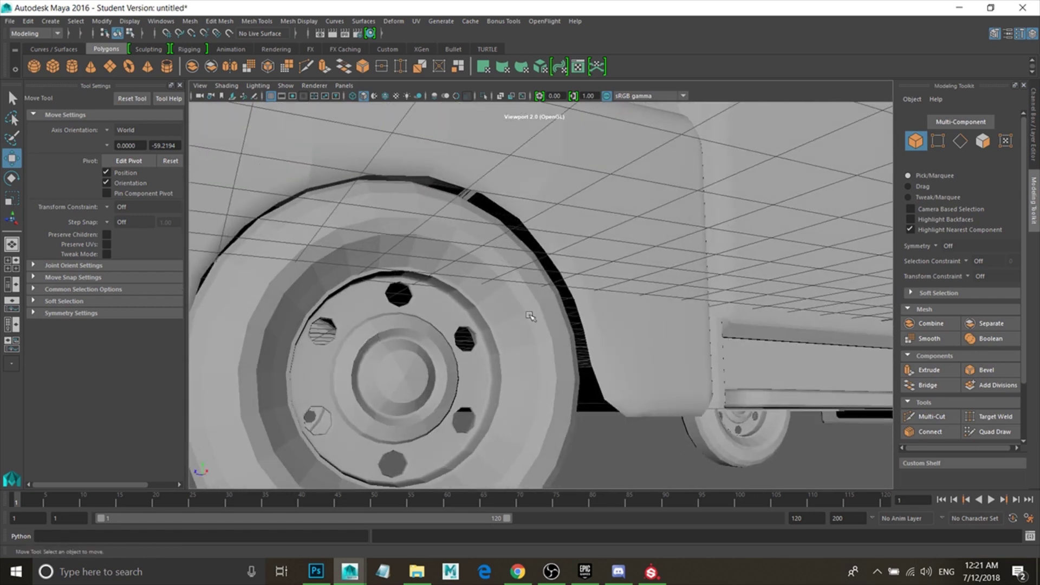
scroll(606, 301, "up", 6)
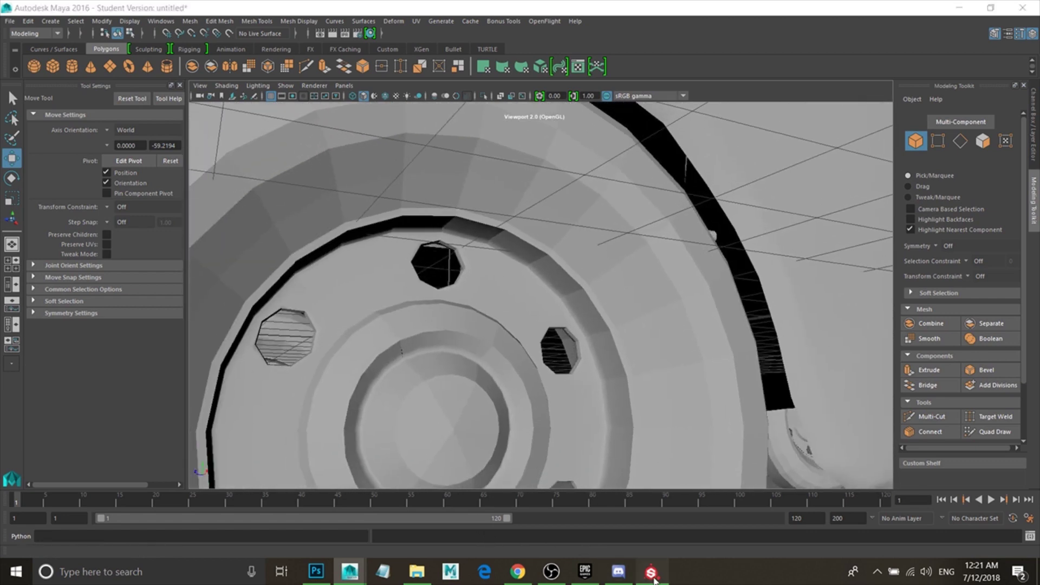
In Substance Painter, orbit to the front wheel and paint the white patch under the fender dark
left_click(651, 571)
left_click_drag(329, 274, 194, 265, "alt")
left_click_drag(236, 343, 176, 254, "alt")
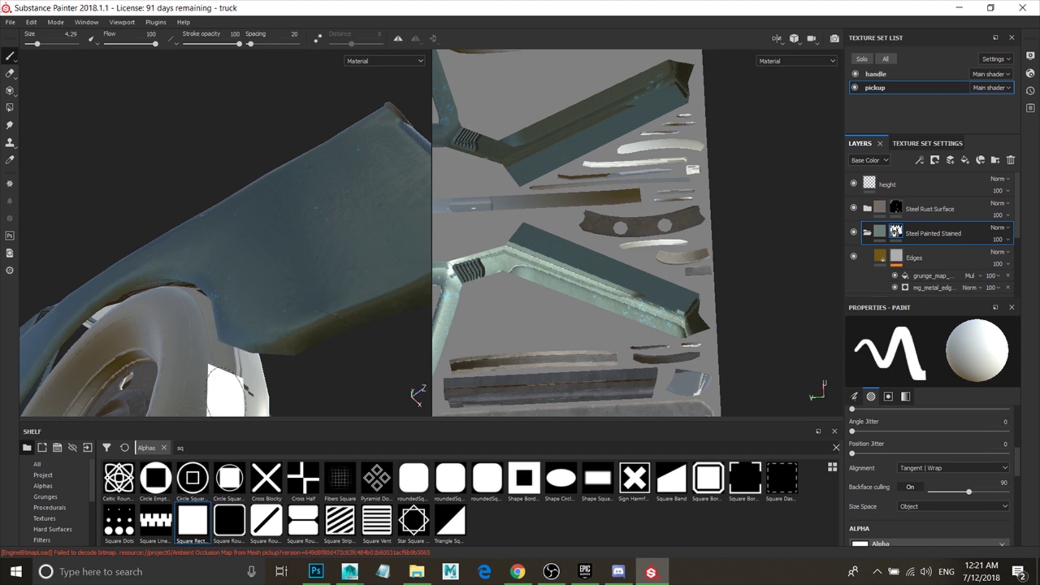
left_click_drag(229, 388, 228, 349)
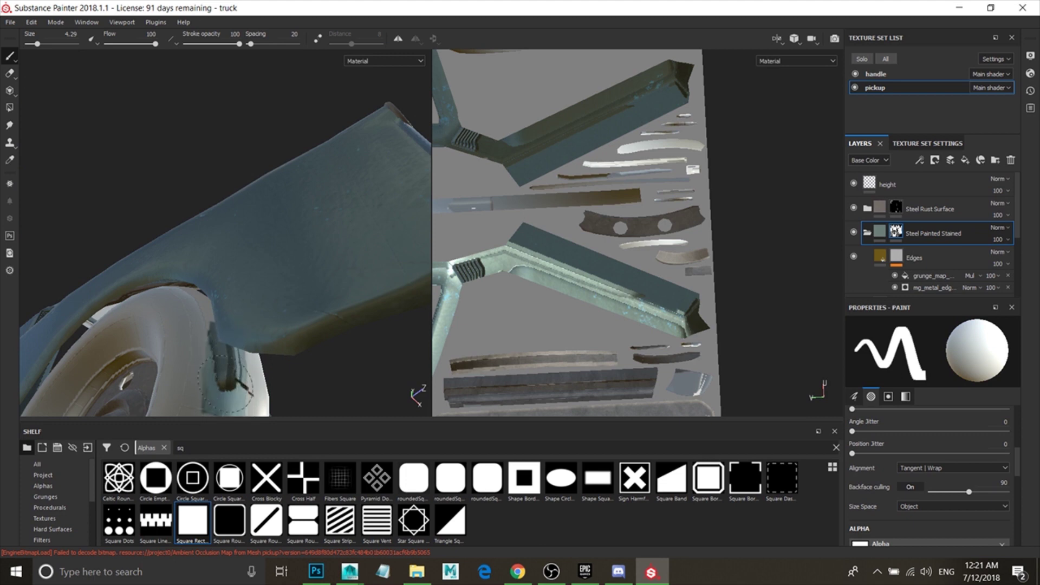
left_click_drag(223, 383, 244, 341, "alt")
left_click_drag(224, 306, 281, 243, "alt")
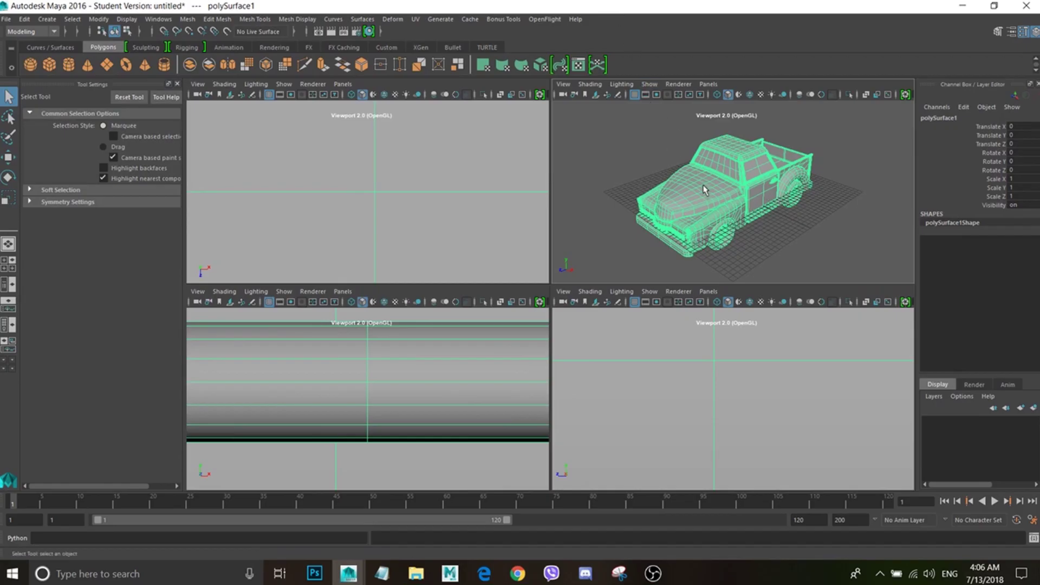
Maximize the perspective view of the truck and open the UV Editor
left_click_drag(698, 192, 701, 200, "alt")
key("space")
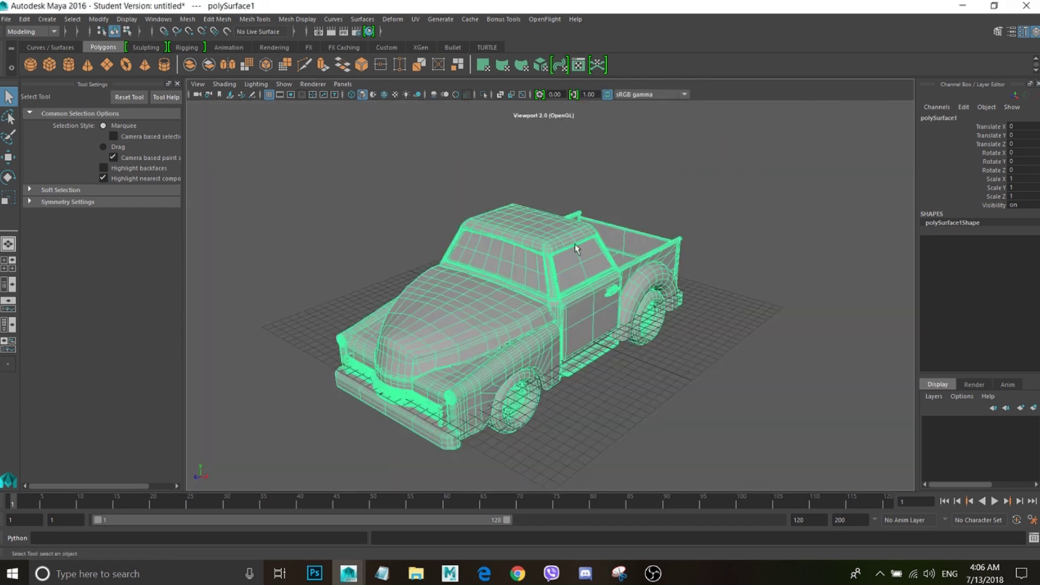
left_click_drag(576, 248, 538, 229, "alt")
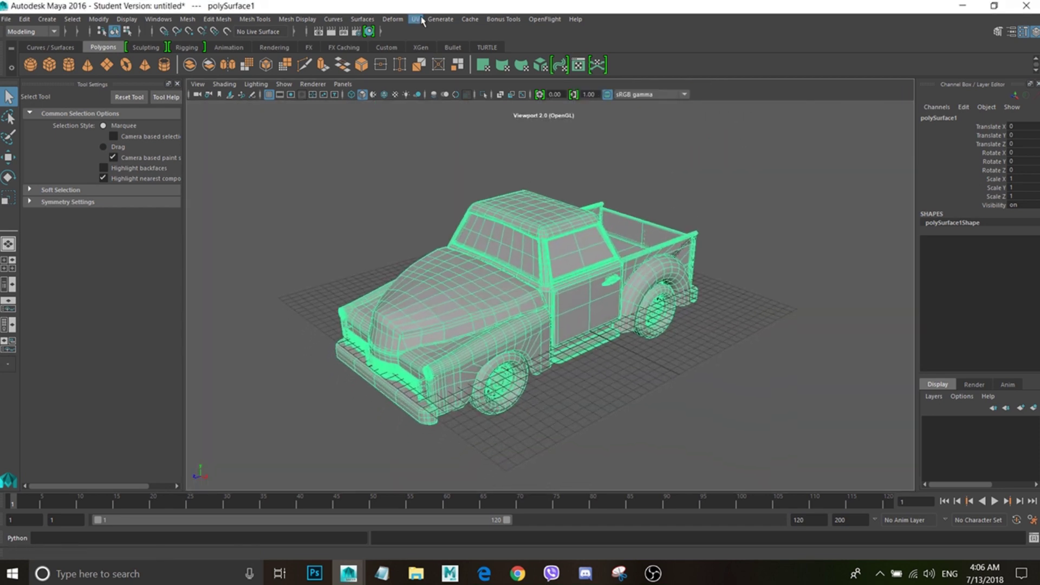
left_click(422, 20)
left_click(438, 49)
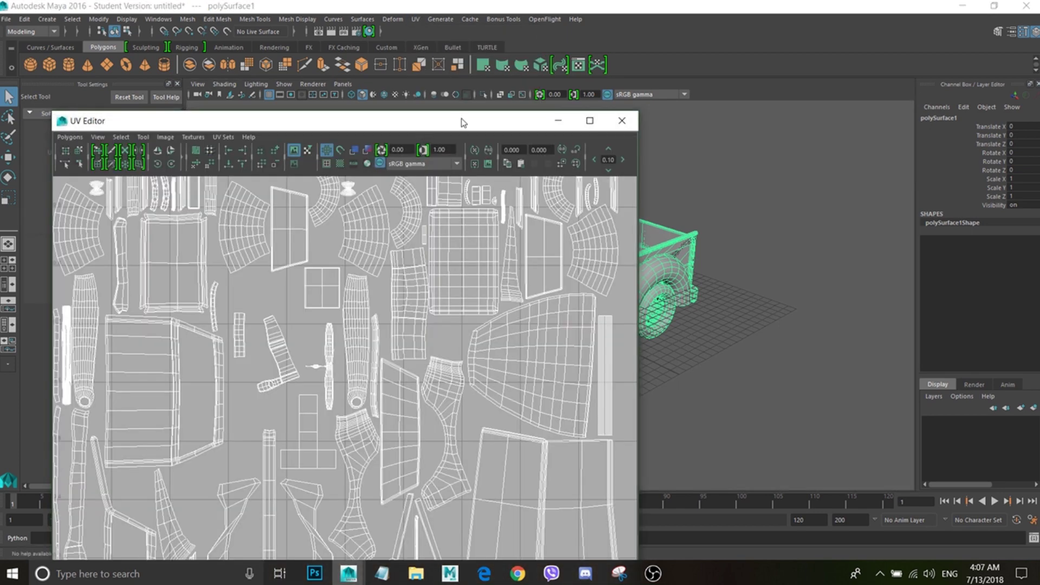
Frame the whole UV tile, enable shaded UV display, then close the UV Editor
left_click_drag(461, 122, 637, 37)
scroll(576, 336, "down", 2)
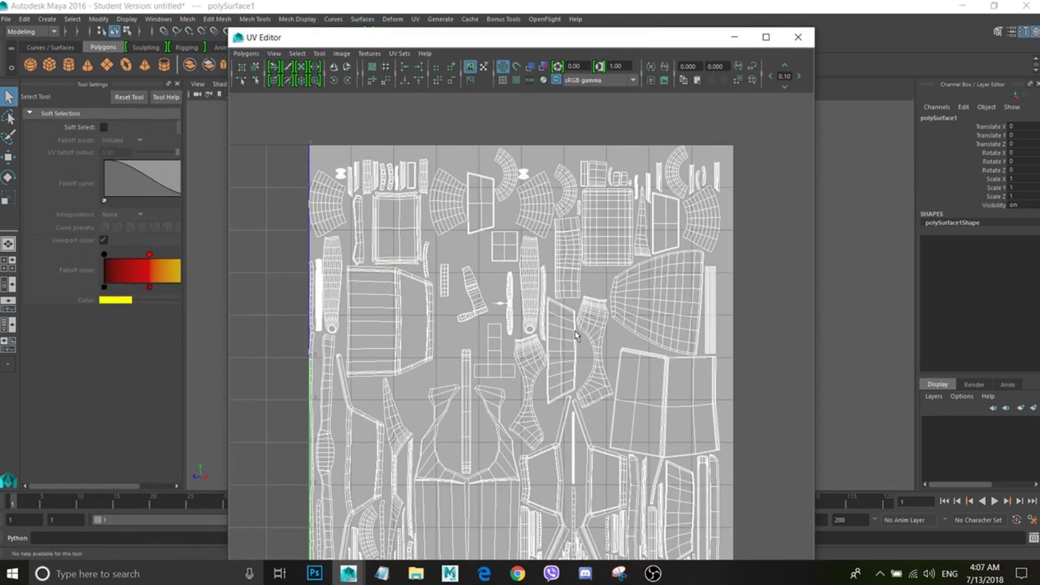
scroll(577, 336, "down", 1)
middle_click_drag(573, 339, 570, 315, "alt")
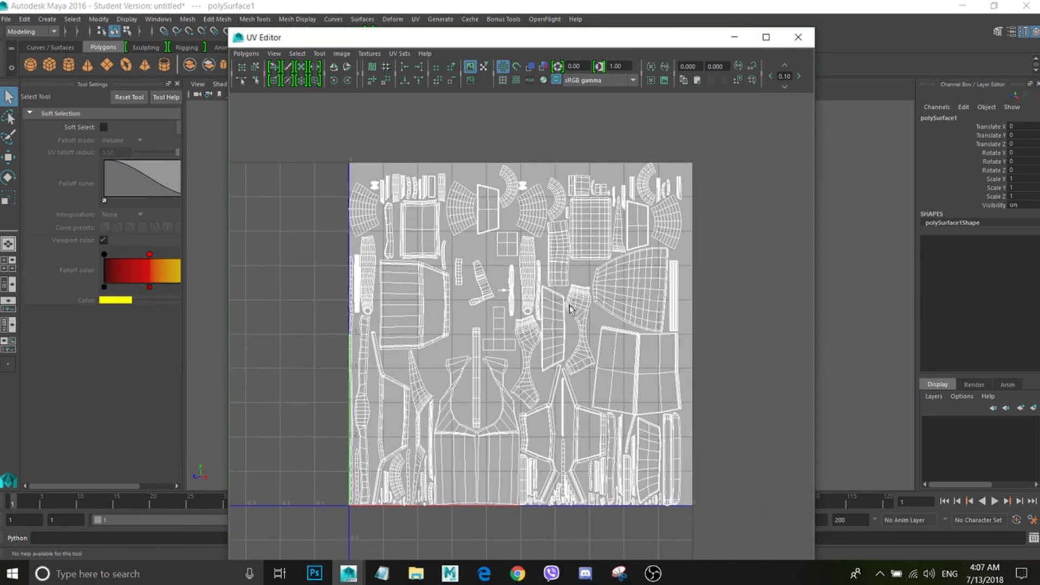
left_click(531, 68)
key("alt")
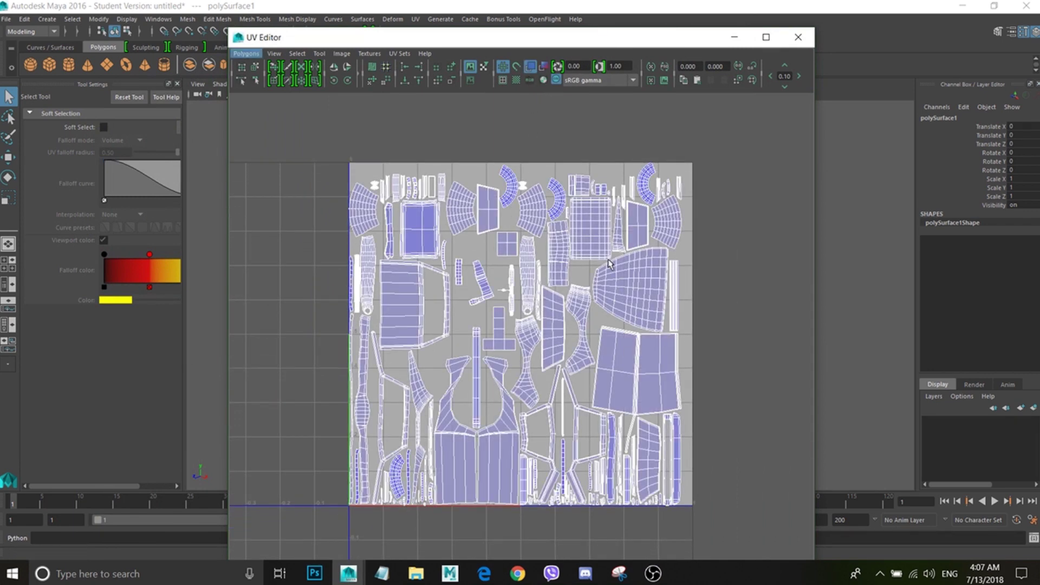
key("alt")
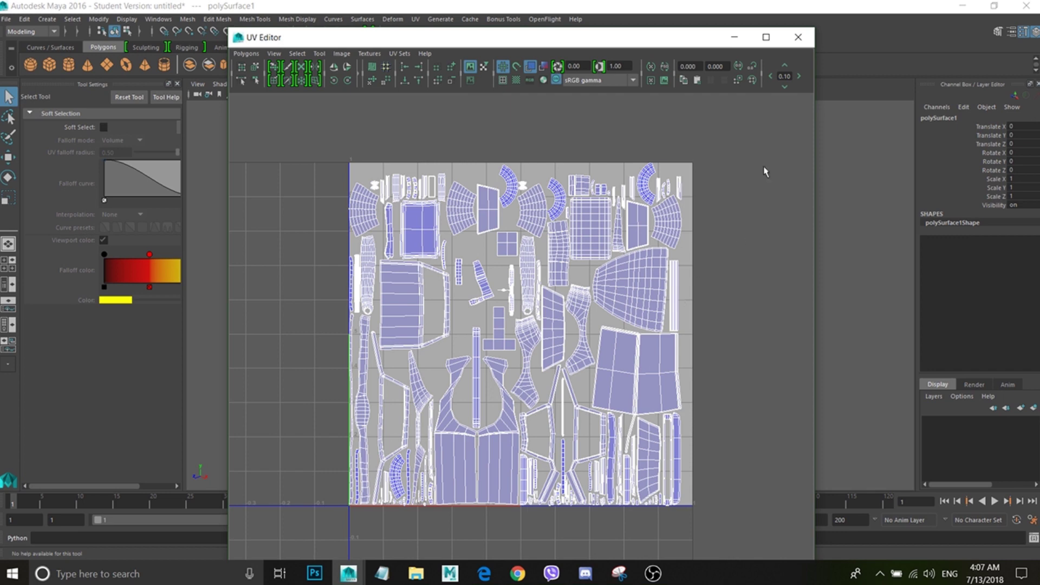
left_click(798, 37)
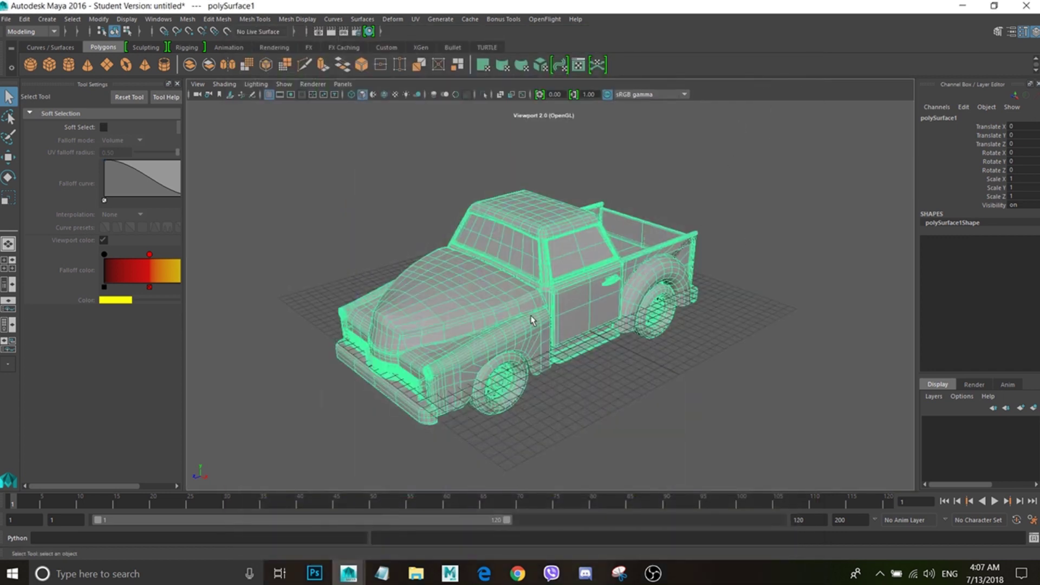
Freeze the truck's transformations and delete its construction history
left_click_drag(531, 319, 545, 318, "alt")
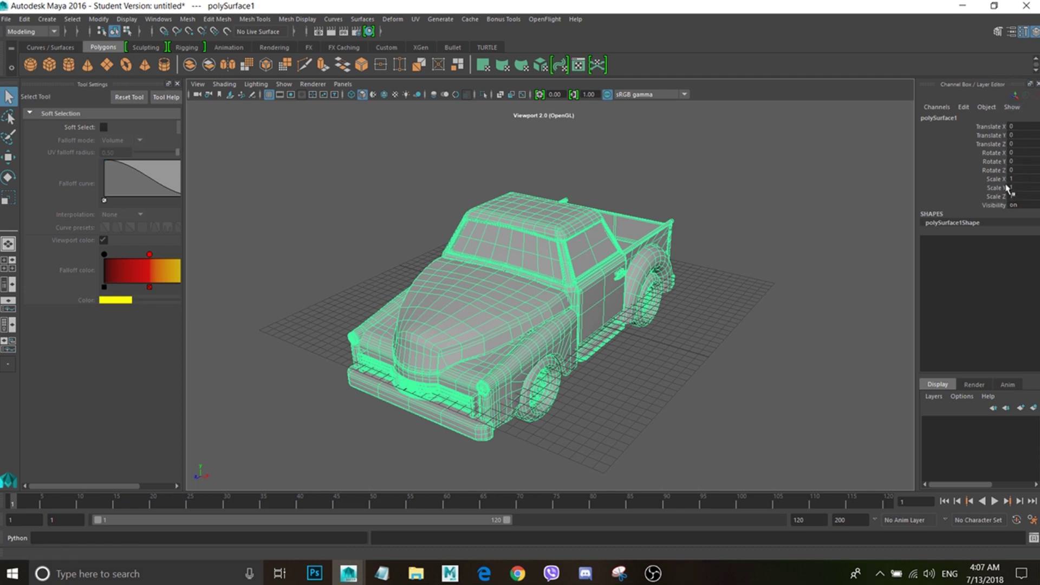
left_click(99, 19)
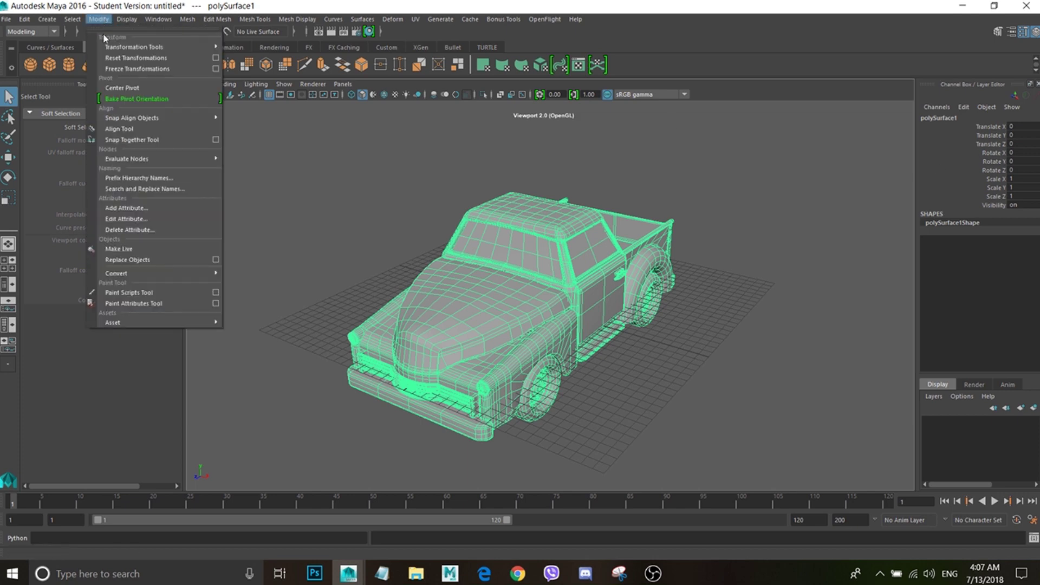
left_click(113, 69)
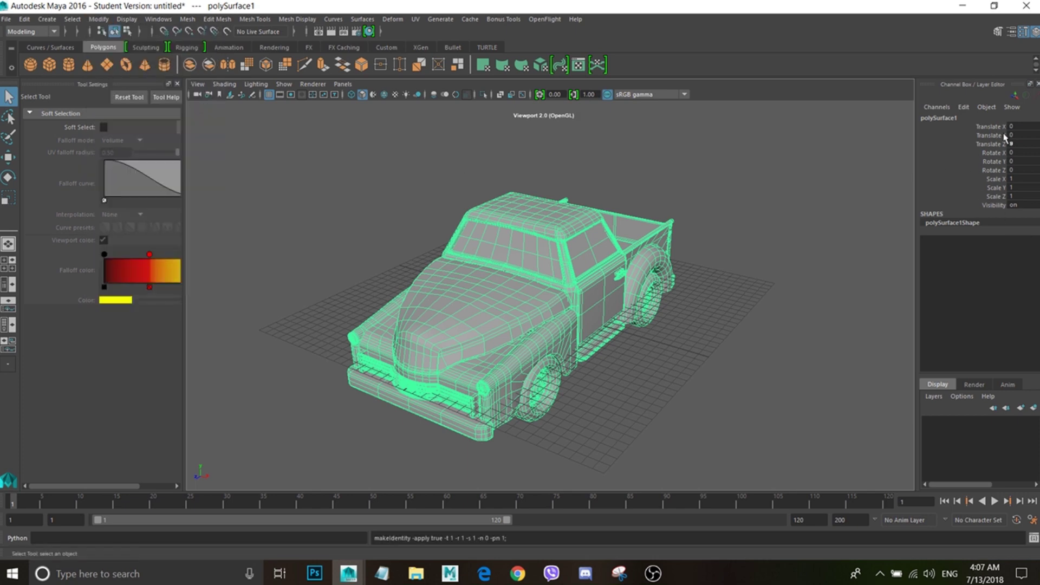
left_click(24, 19)
mouse_move(47, 148)
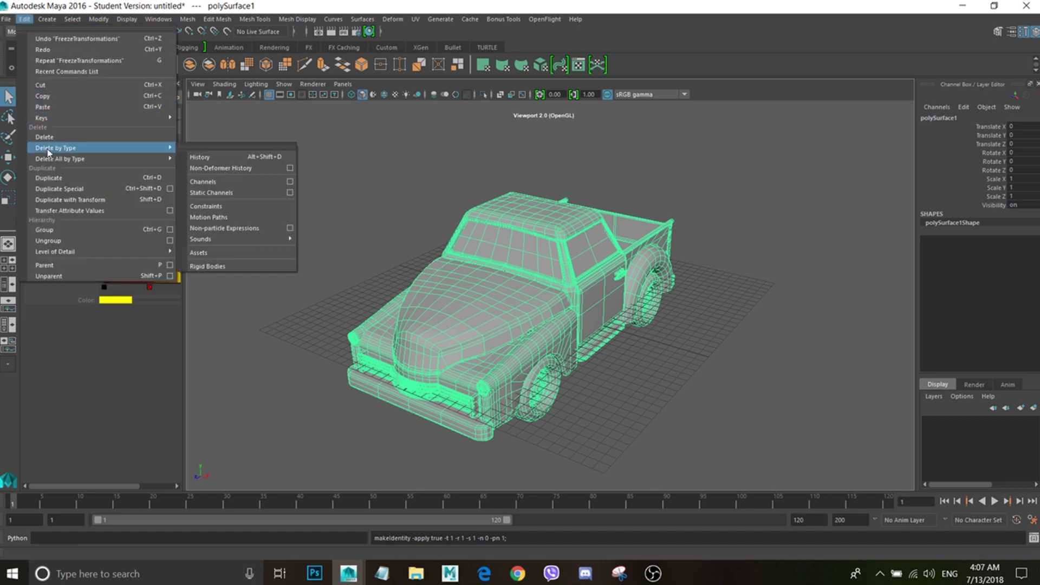
left_click(200, 156)
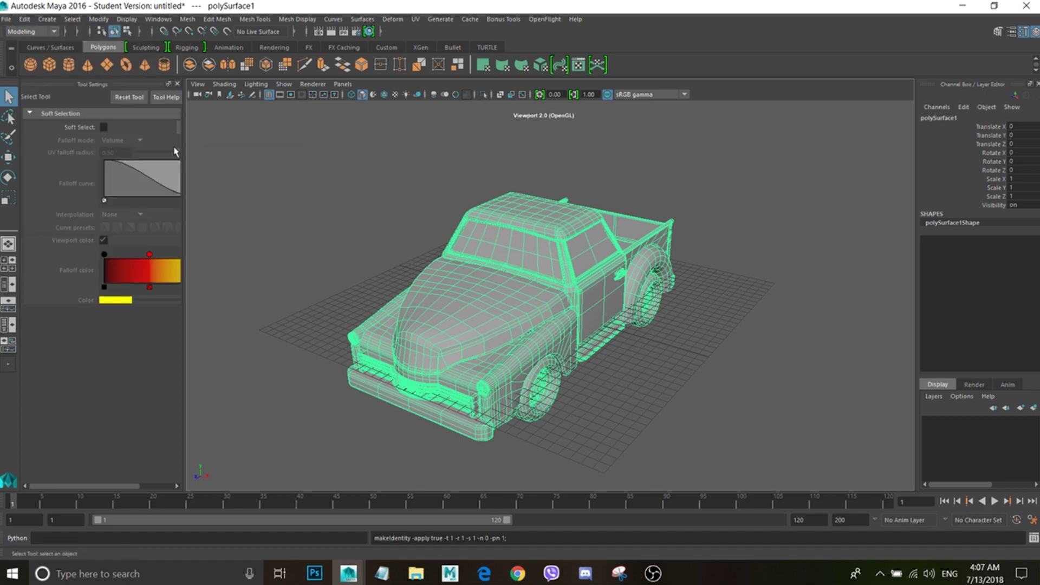
Export the selected truck over the existing pickup_low.fbx, confirming the replacement
left_click(5, 19)
left_click(112, 172)
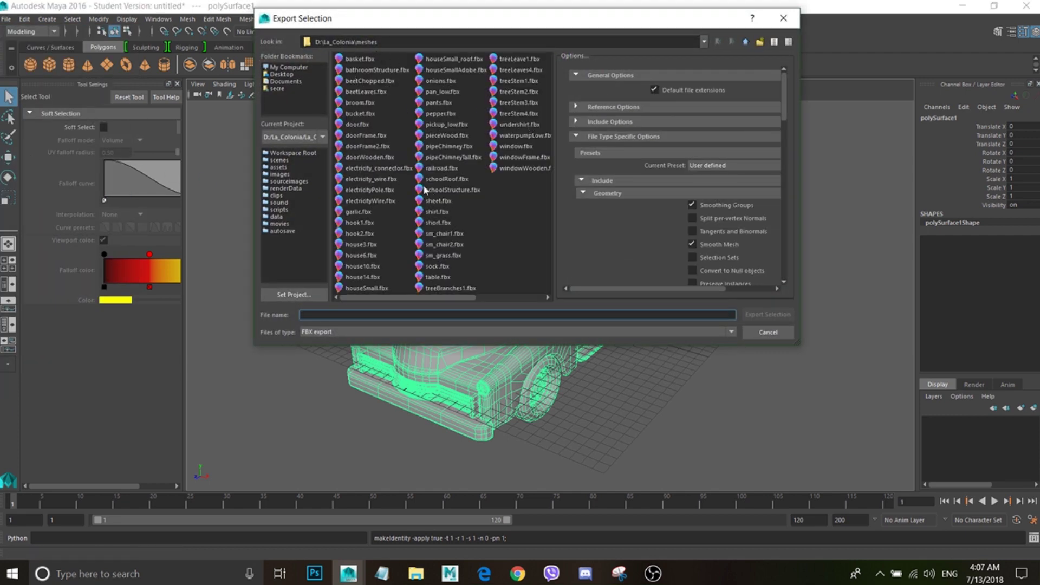
left_click(444, 125)
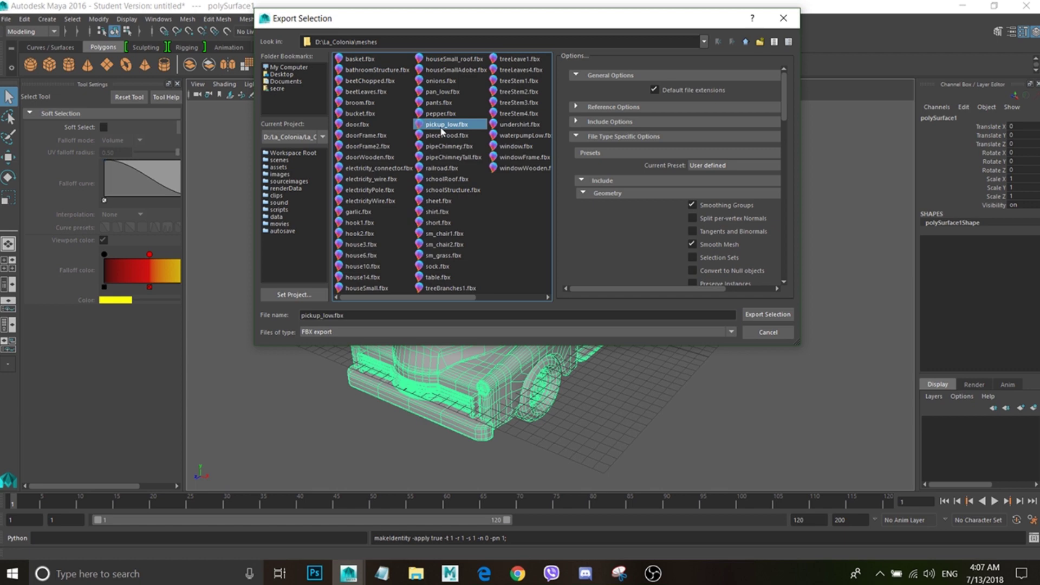
double_click(442, 131)
left_click(507, 205)
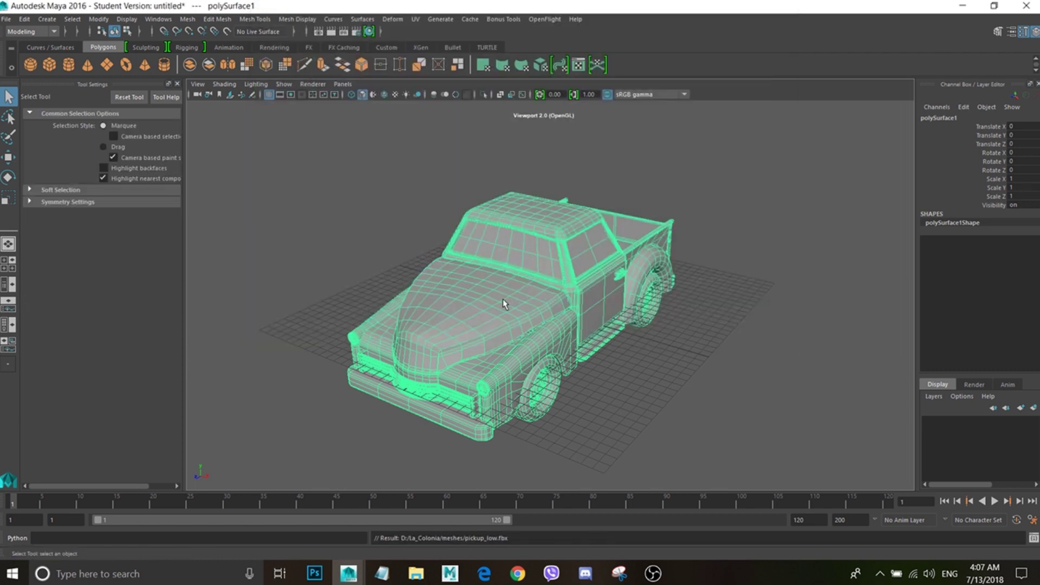
Separate the pickup mesh into individual parts and zoom in on them
left_click_drag(504, 304, 523, 263, "alt")
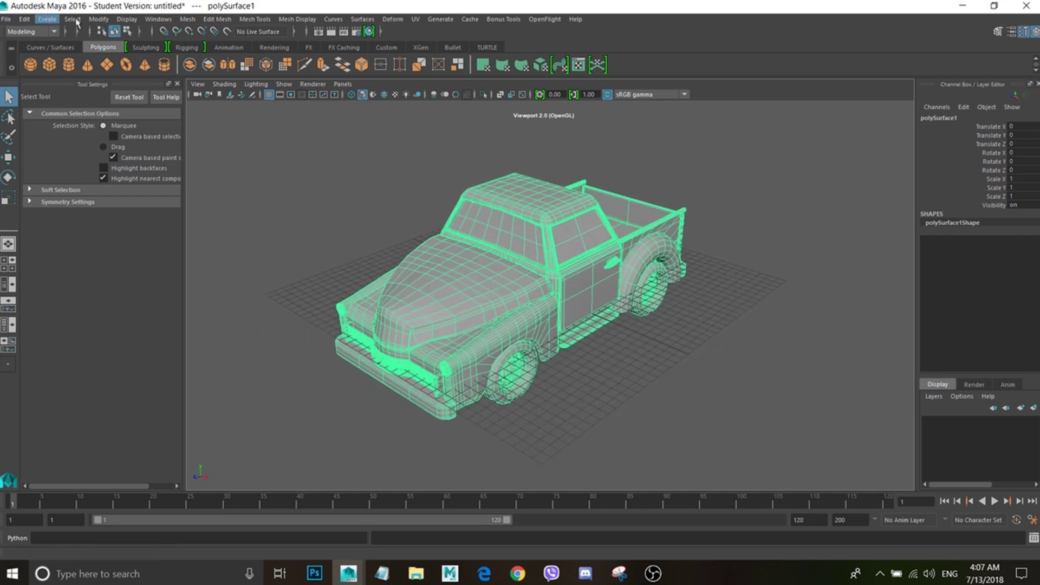
left_click(187, 20)
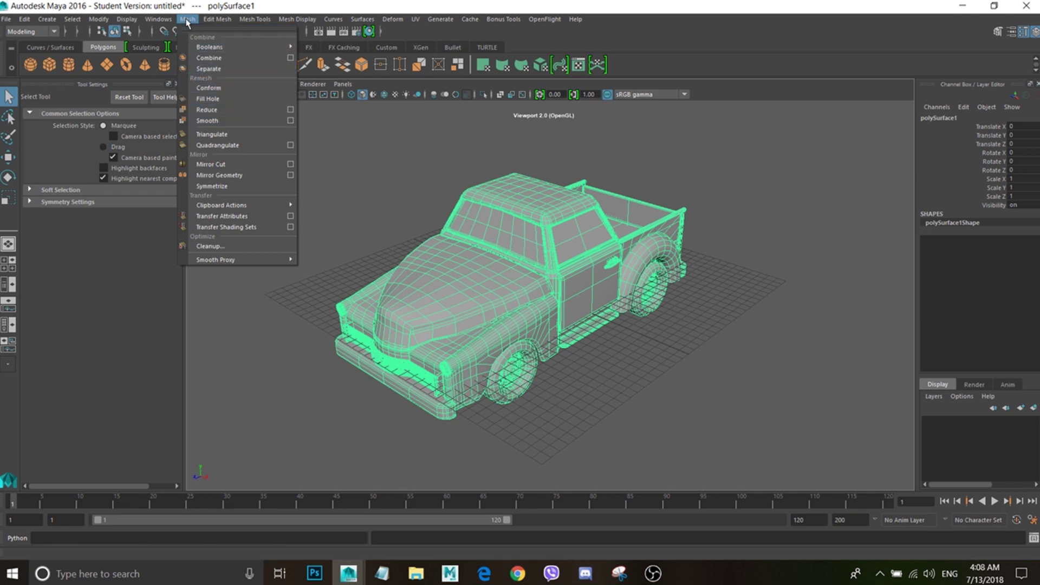
left_click(209, 68)
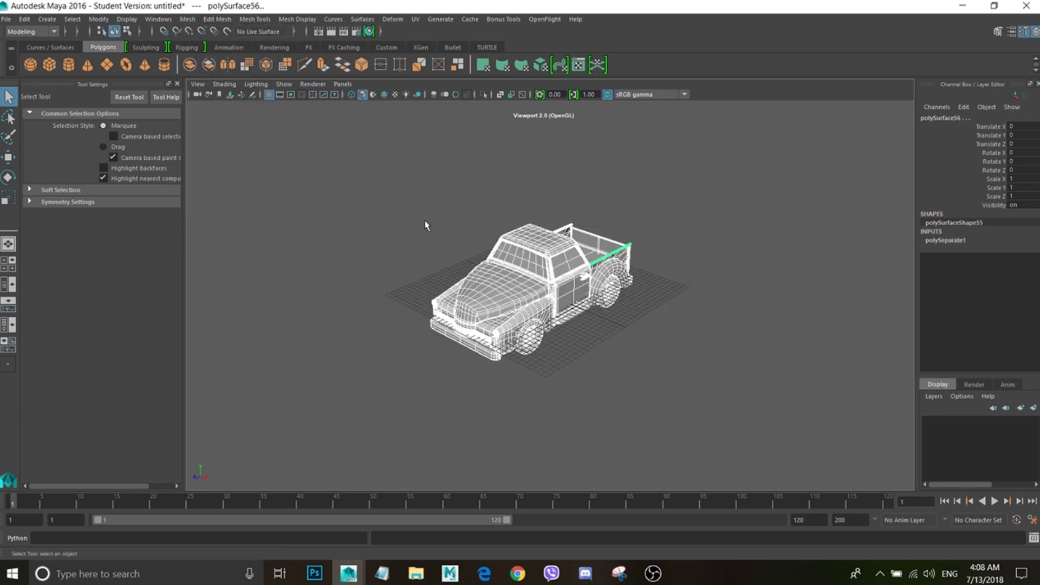
right_click_drag(425, 226, 463, 260, "alt")
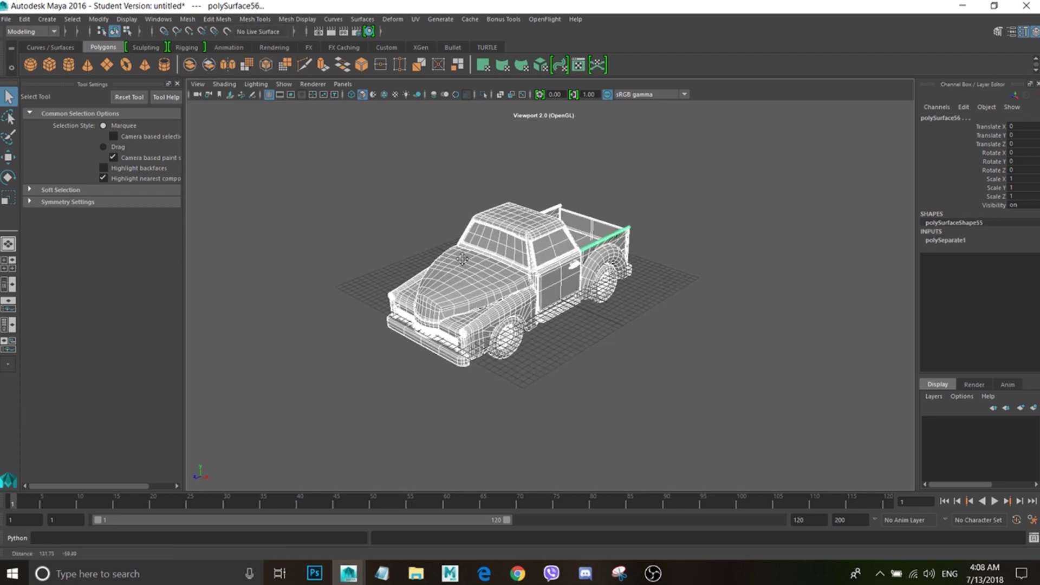
Move the two rear fenders and two wheels out to the sides
left_click(591, 272)
key("w")
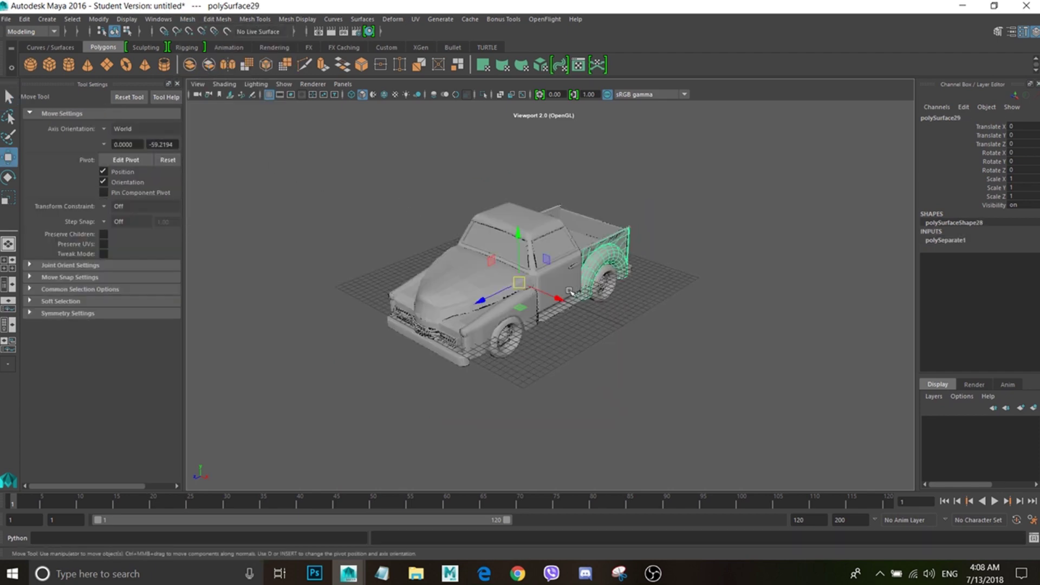
left_click_drag(567, 306, 468, 289)
left_click(458, 286)
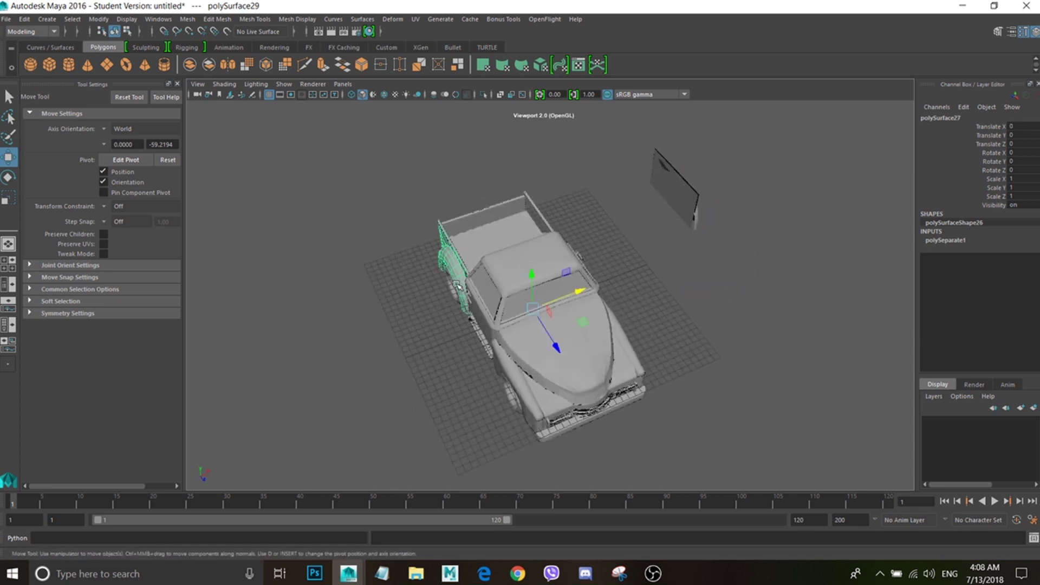
left_click_drag(574, 293, 463, 278)
left_click(462, 282)
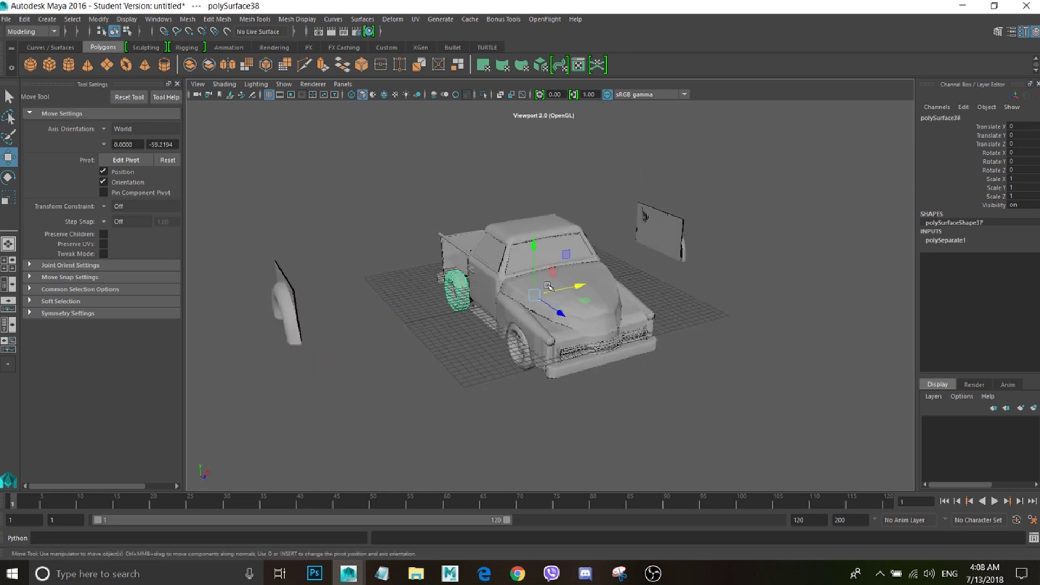
left_click_drag(565, 286, 459, 311)
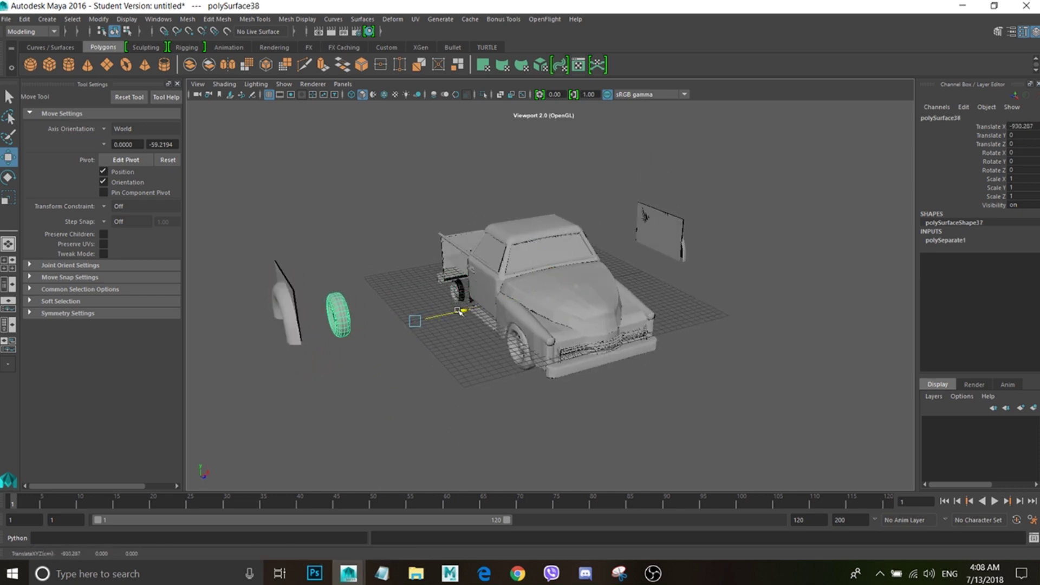
left_click(459, 292)
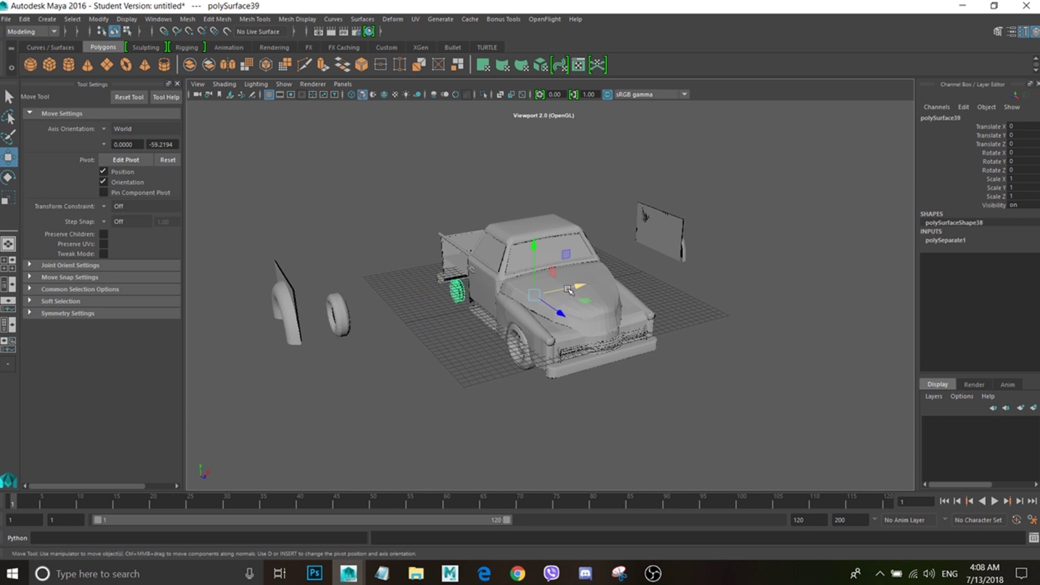
left_click_drag(569, 290, 487, 304)
Pull the other rear wheel, its hub, the tailgate and a bar away to the right
left_click_drag(620, 289, 650, 333, "alt")
left_click(597, 282)
left_click(599, 282)
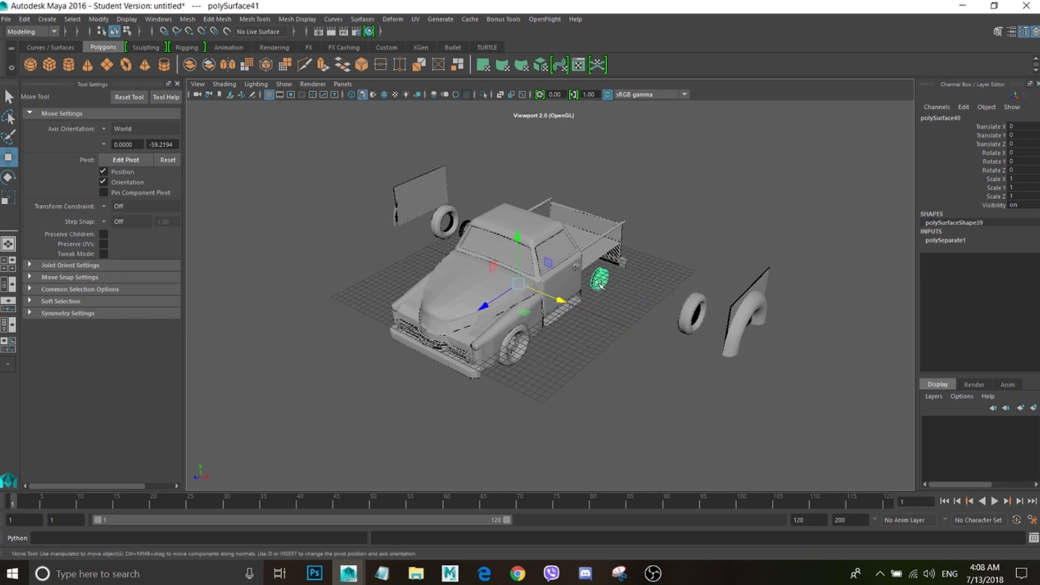
left_click_drag(559, 299, 588, 272)
left_click(637, 293)
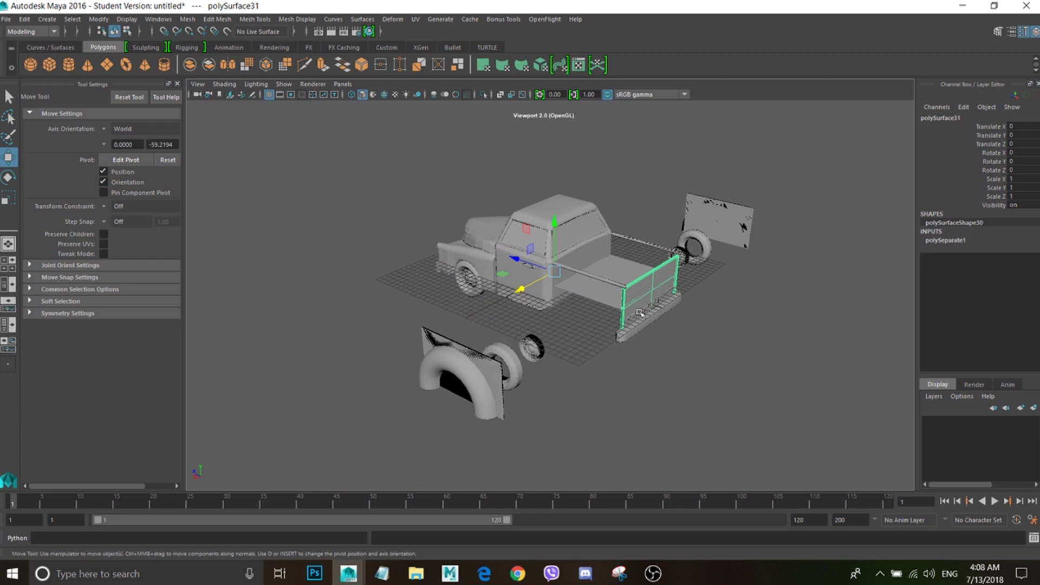
left_click_drag(519, 265, 681, 319)
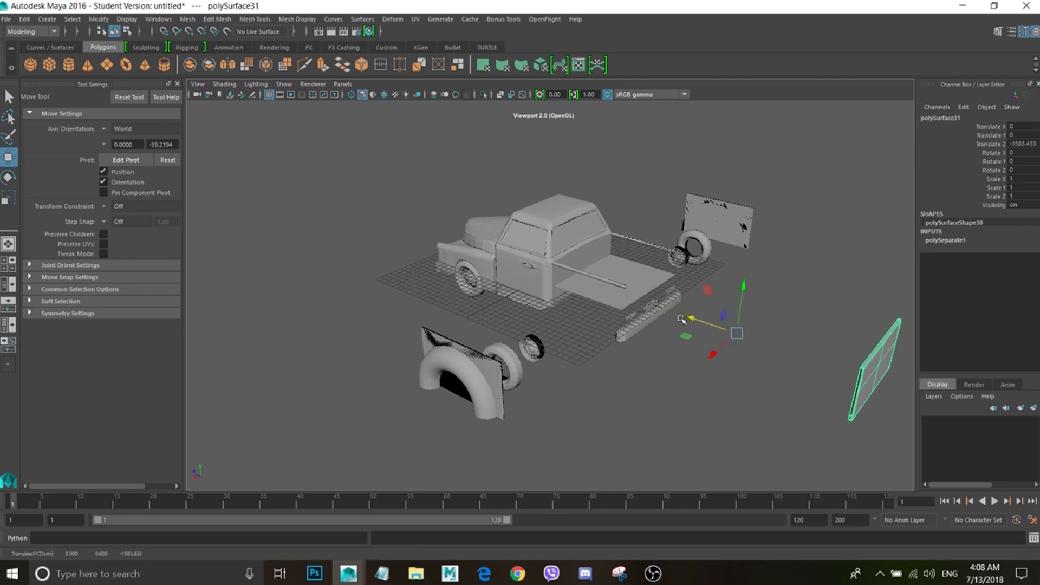
left_click(634, 327)
left_click_drag(513, 256, 658, 343)
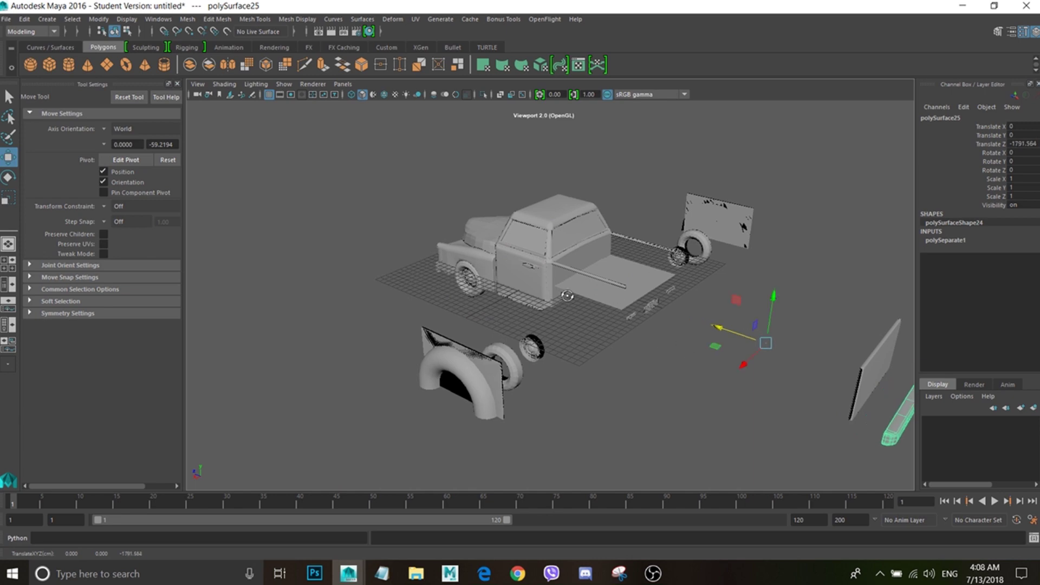
Move the front grille wire, front trim and grille trim lower left, and lift the front body
left_click_drag(567, 295, 363, 323, "alt")
left_click(522, 324)
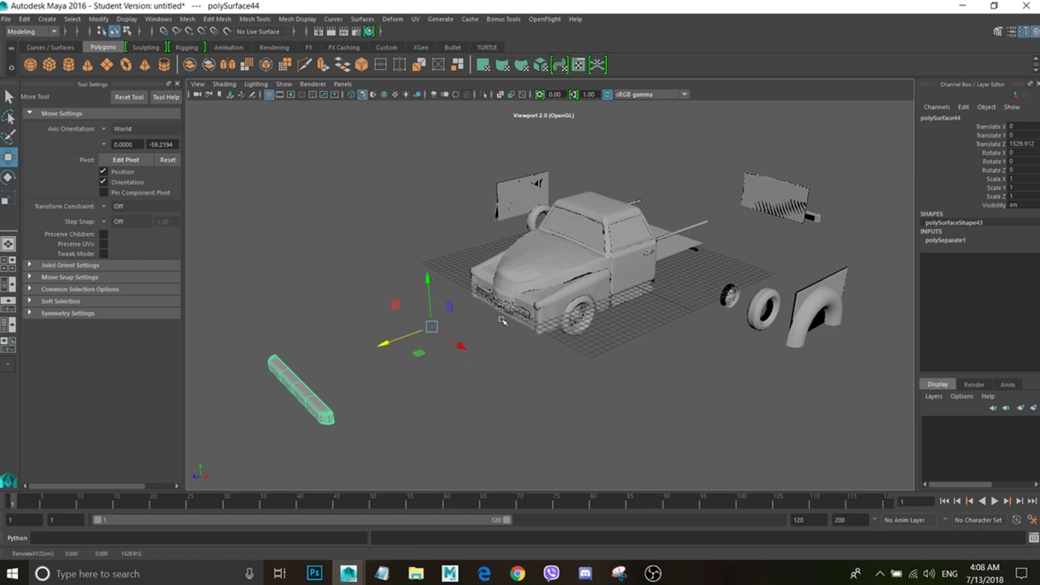
left_click(521, 317)
left_click_drag(555, 287, 395, 343)
left_click(512, 313)
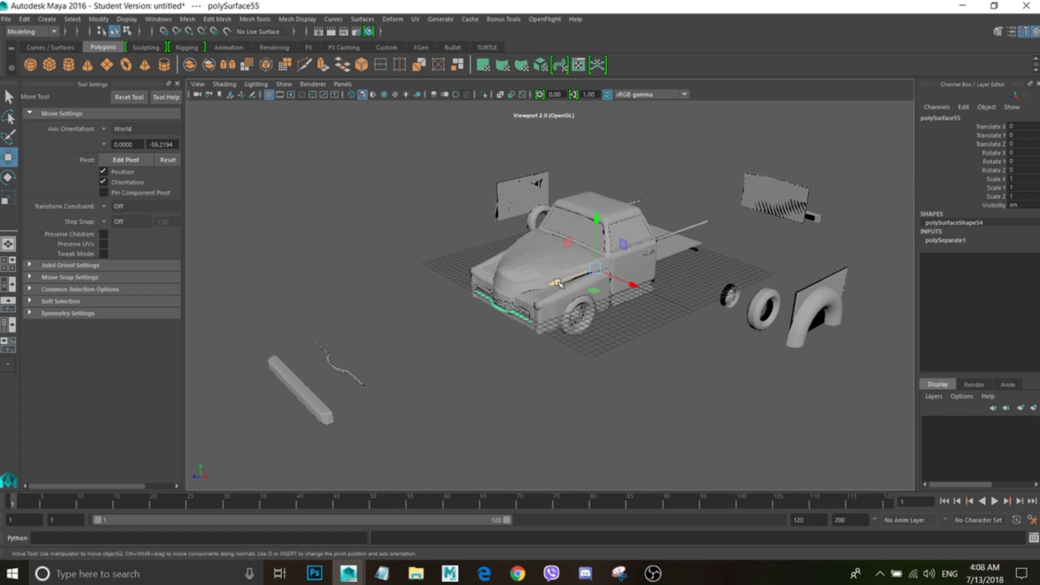
left_click_drag(558, 283, 457, 328)
left_click(523, 312)
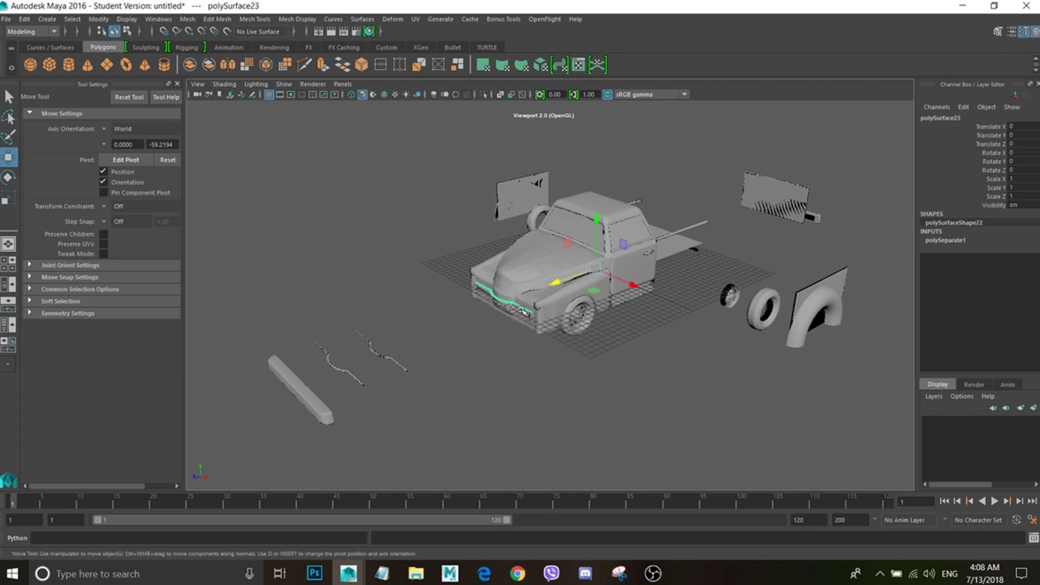
left_click_drag(560, 283, 476, 325)
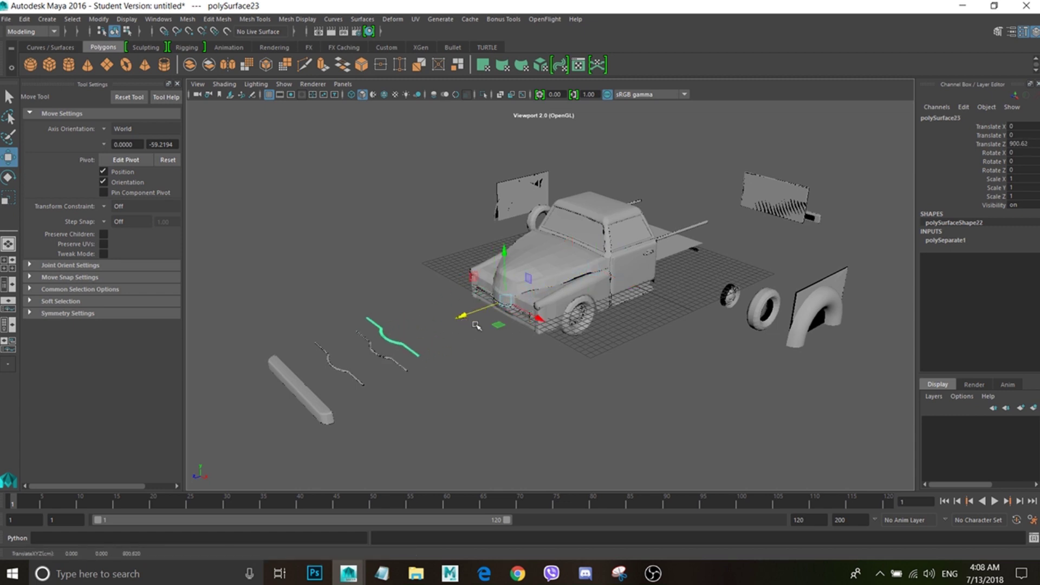
left_click(510, 316)
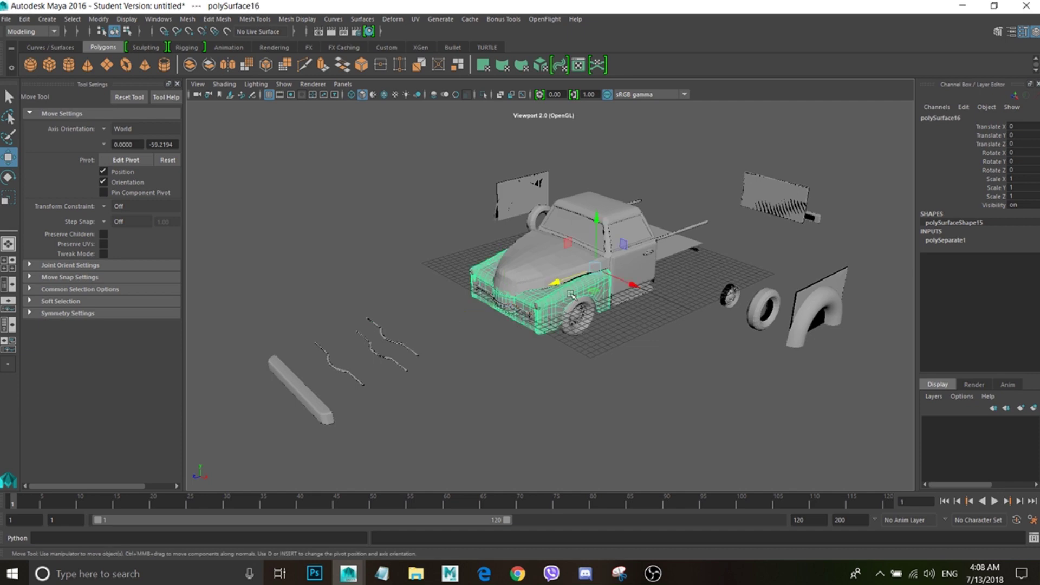
left_click_drag(627, 286, 479, 206)
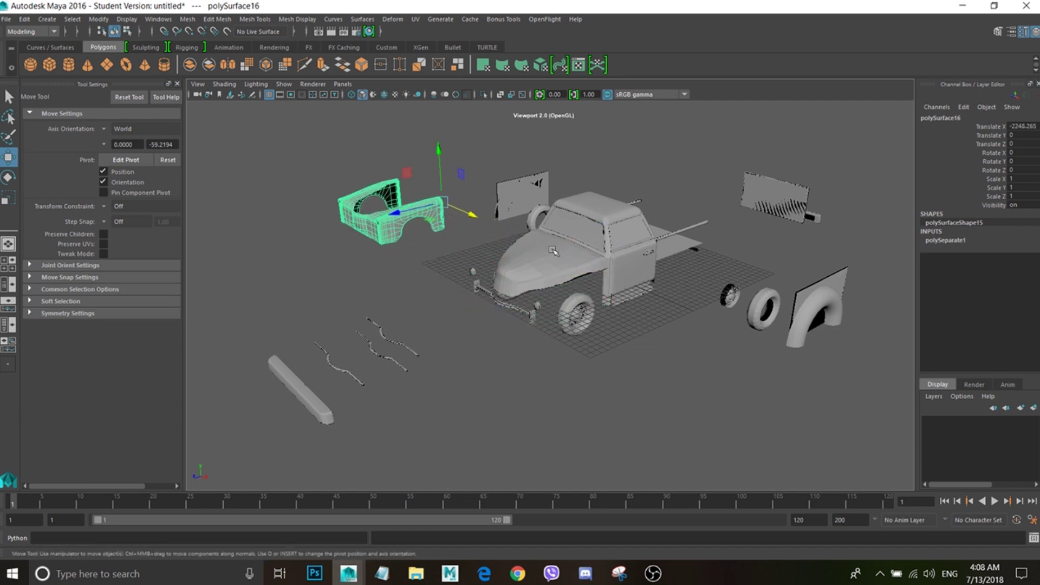
Move the hood out to the lower right and raise the cab roof straight up
left_click(614, 271)
left_click_drag(632, 287, 861, 382)
left_click(609, 200)
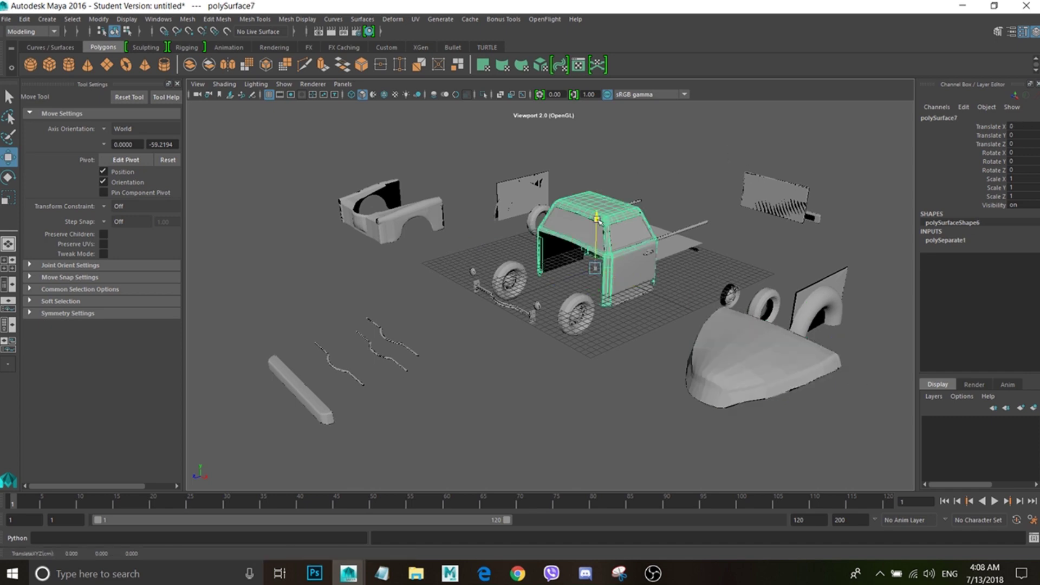
left_click_drag(609, 201, 609, 103)
Slide the cab window panel, cab side panel and windshield frame out from the cab
left_click(628, 236)
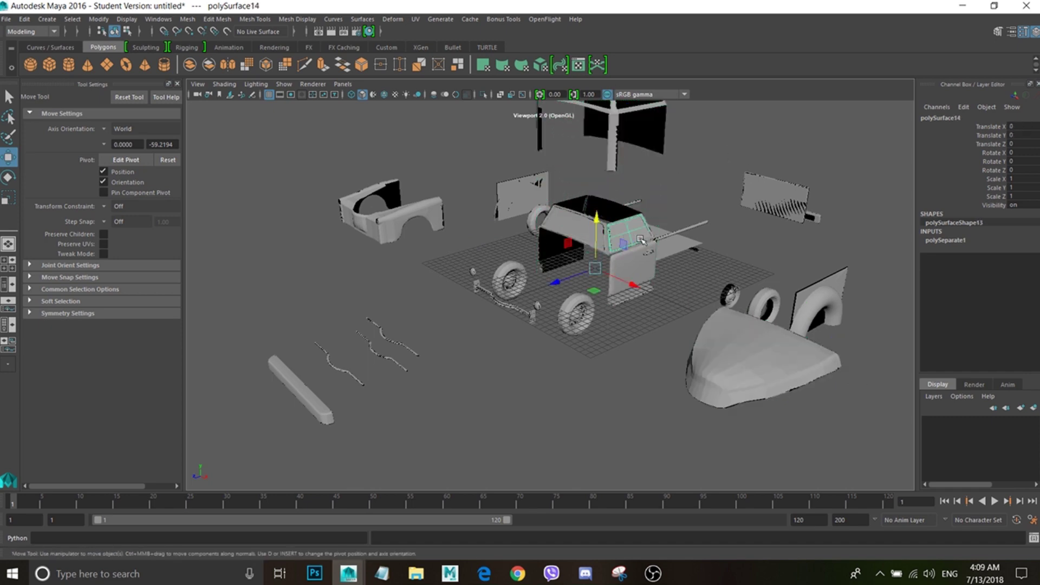
left_click_drag(627, 282, 697, 306)
left_click(590, 233)
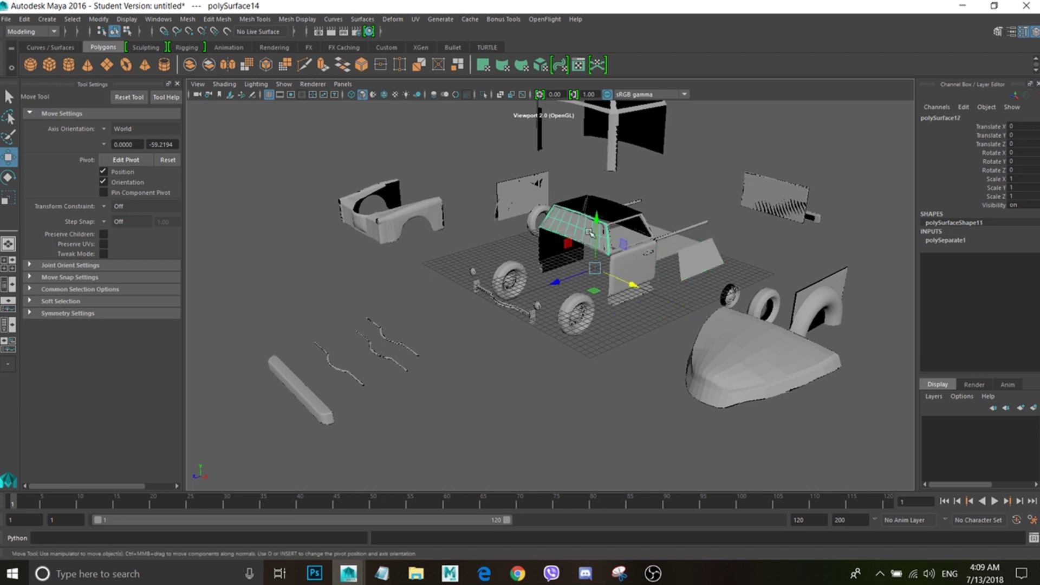
left_click_drag(570, 277, 435, 321)
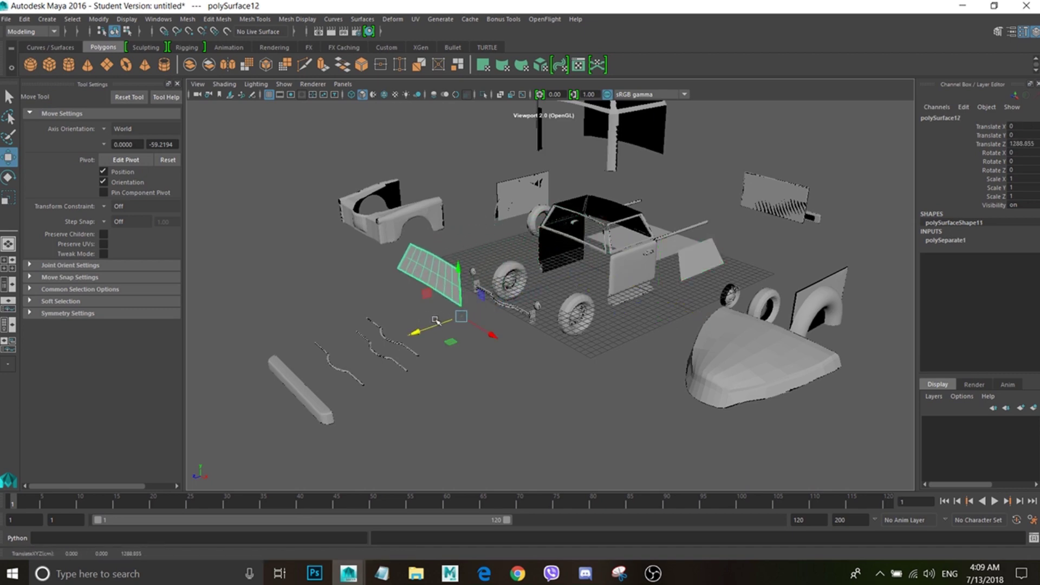
left_click(589, 216)
left_click_drag(581, 272, 563, 282)
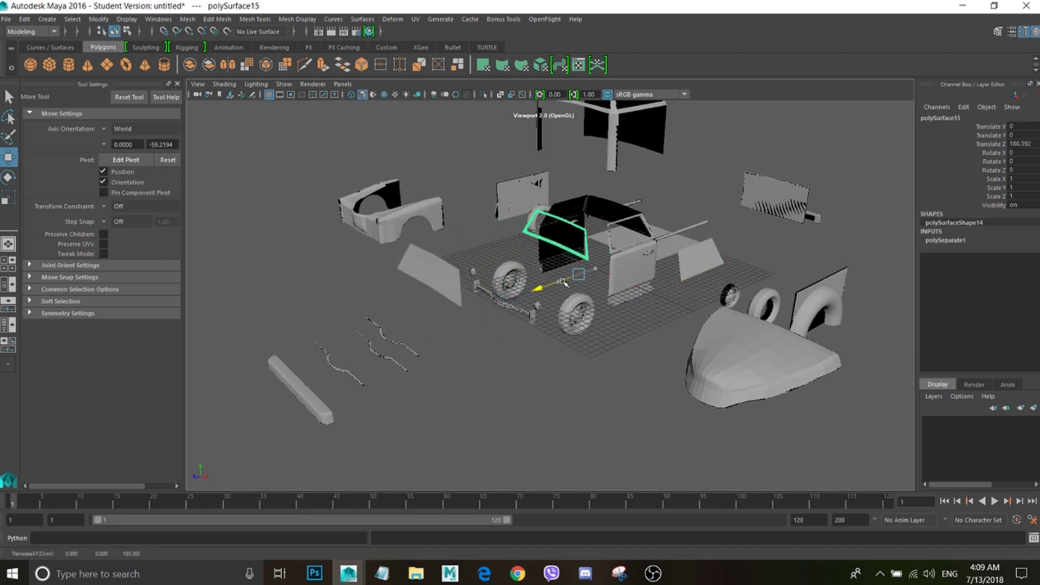
left_click(636, 222)
left_click_drag(636, 222, 602, 252, "alt")
Move the door and side panels out to the right and drop the floor panel below
left_click_drag(556, 285, 699, 345)
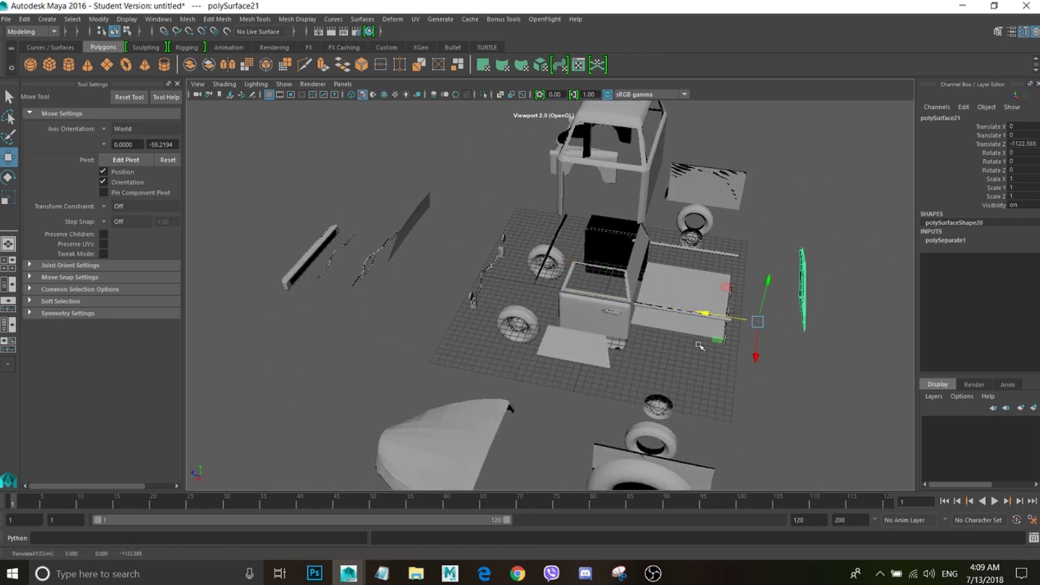
left_click(647, 261)
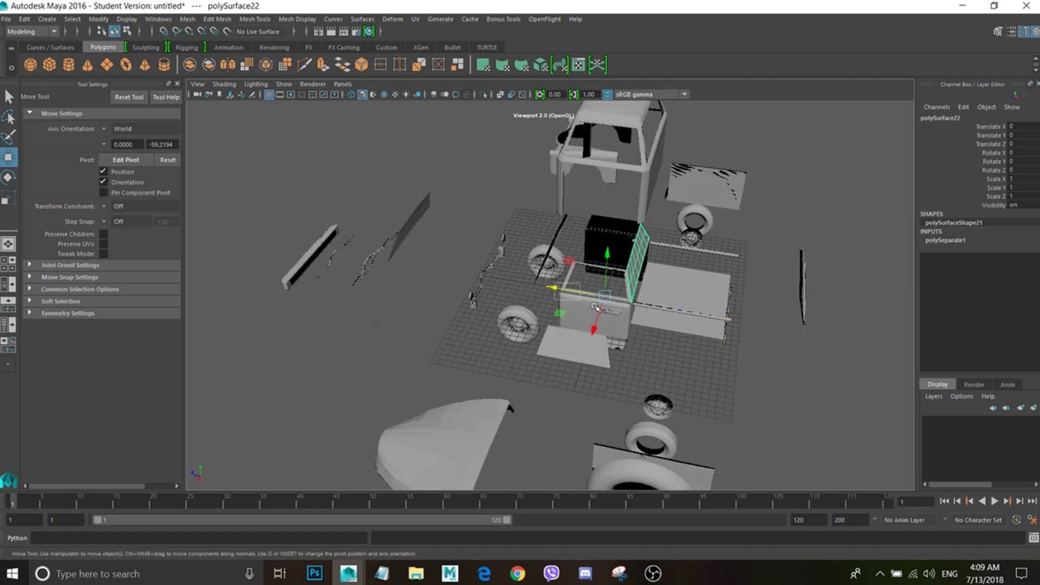
left_click_drag(757, 345, 633, 300)
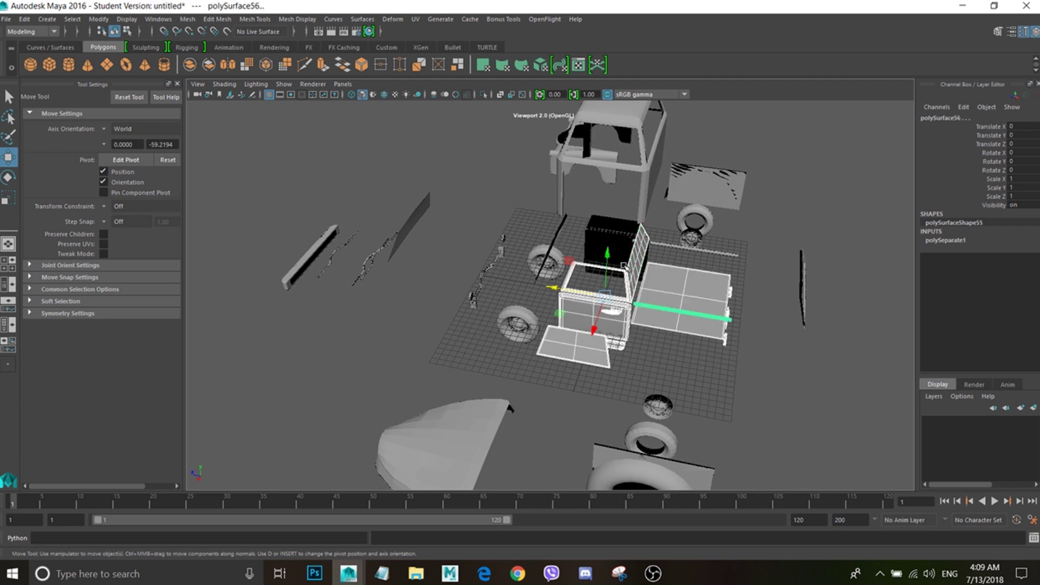
left_click(628, 264)
left_click_drag(571, 290, 829, 329)
left_click(641, 294)
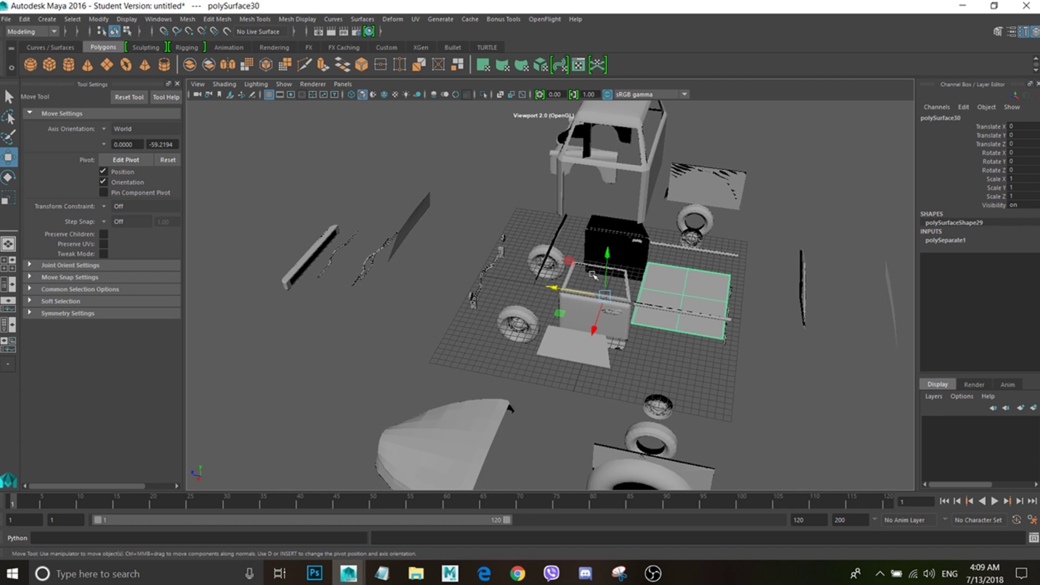
mouse_move(609, 256)
left_mouse_down()
mouse_move(612, 304)
mouse_move(590, 287)
mouse_move(621, 260)
mouse_move(607, 264)
mouse_move(604, 284)
mouse_move(603, 122)
mouse_move(605, 293)
mouse_move(641, 301)
mouse_move(687, 285)
mouse_move(704, 265)
mouse_move(505, 269)
mouse_move(614, 269)
left_mouse_up()
Move a small part by the frame rail and the long vertical piece out to the right
left_click(578, 295)
left_click(584, 264)
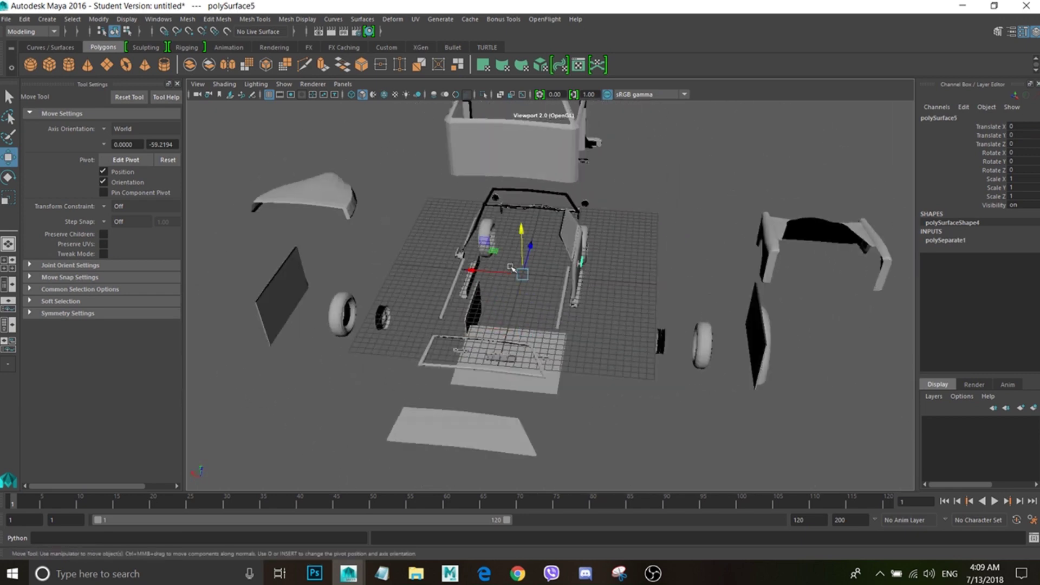
left_click(583, 284, "shift")
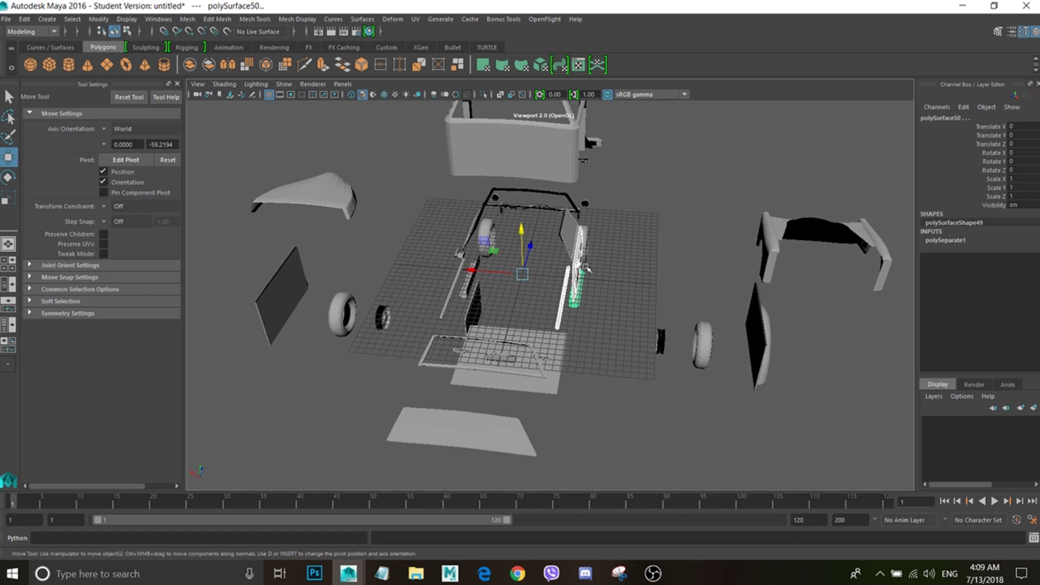
scroll(586, 267, "up", 5)
left_click(636, 217)
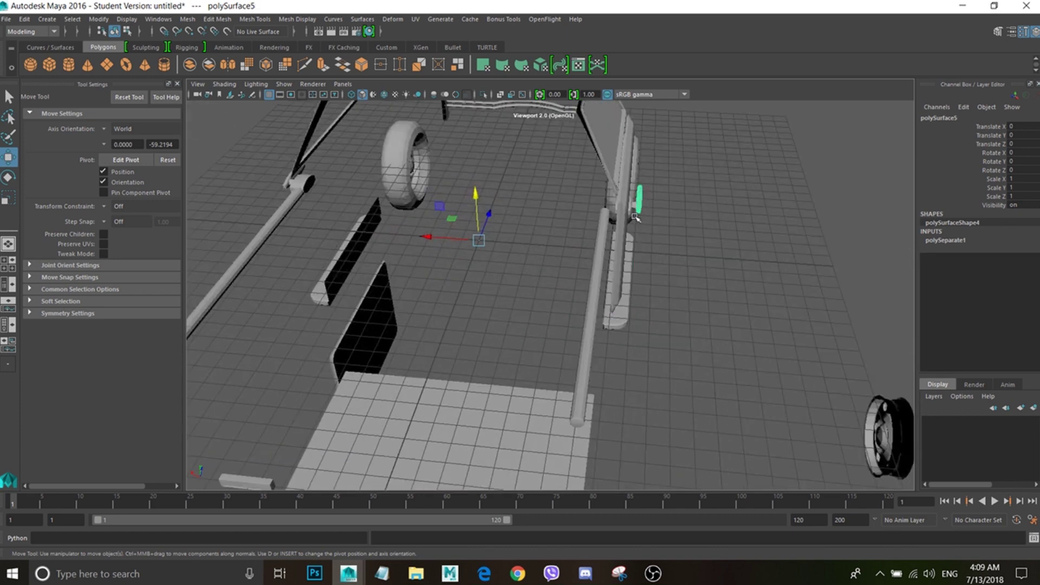
left_click_drag(452, 226, 577, 243)
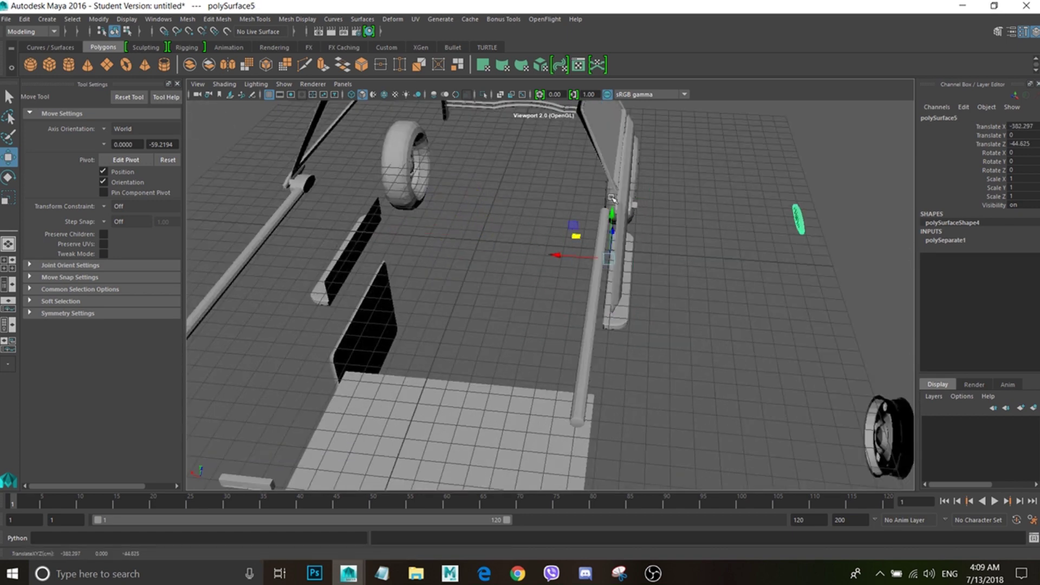
left_click(627, 208)
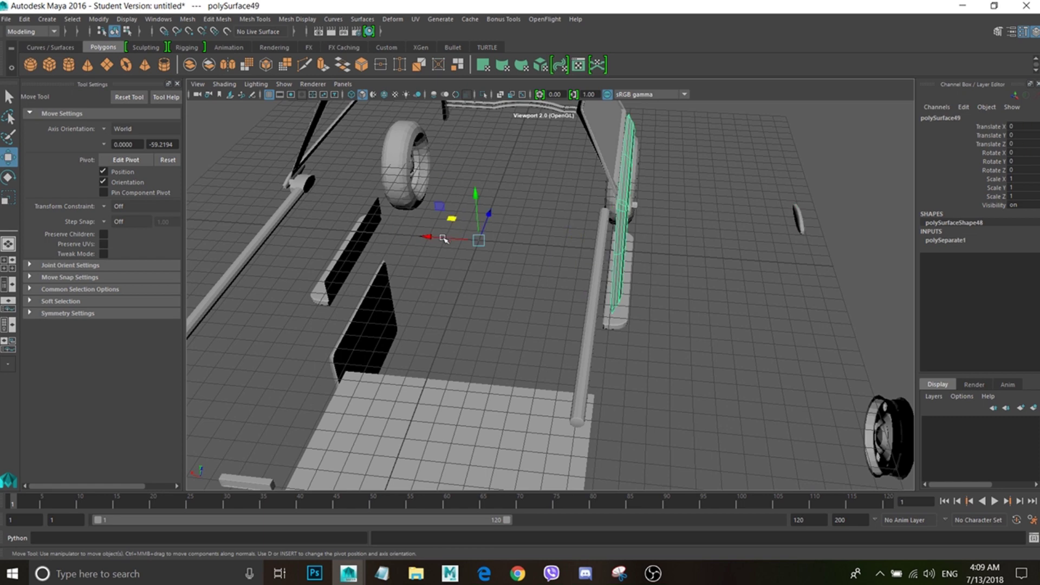
left_click_drag(443, 238, 545, 261)
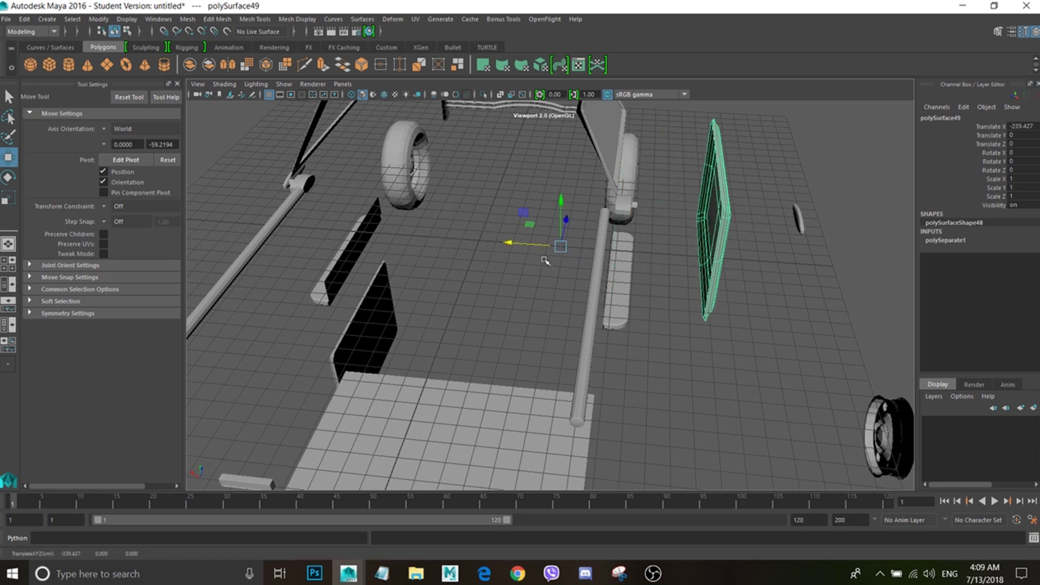
Shift three small pieces near the frame and wheel out to the left
left_click(630, 207)
left_click_drag(462, 238, 372, 250)
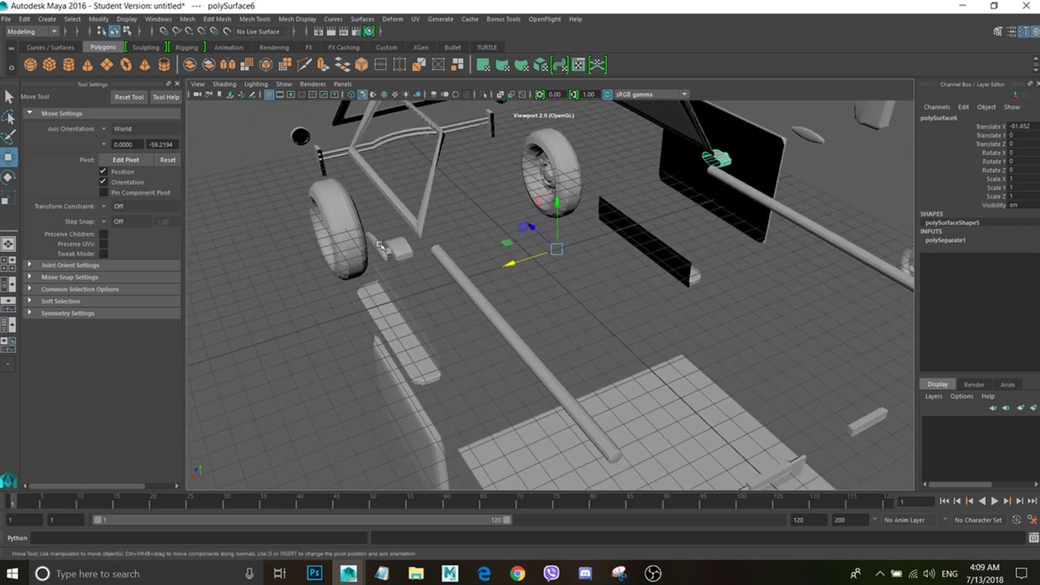
left_click(380, 245)
left_click_drag(481, 274, 381, 305)
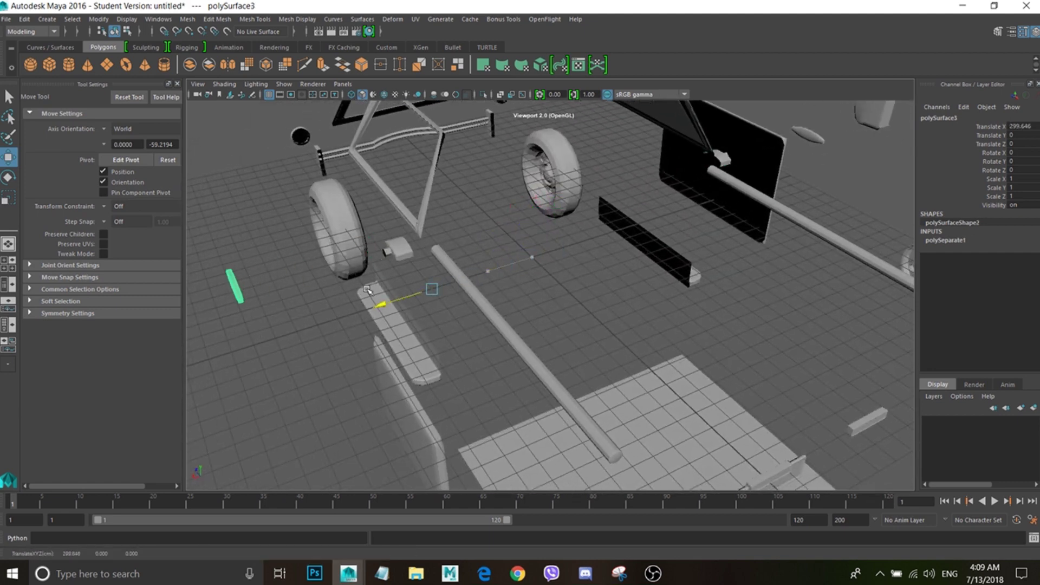
left_click(406, 258)
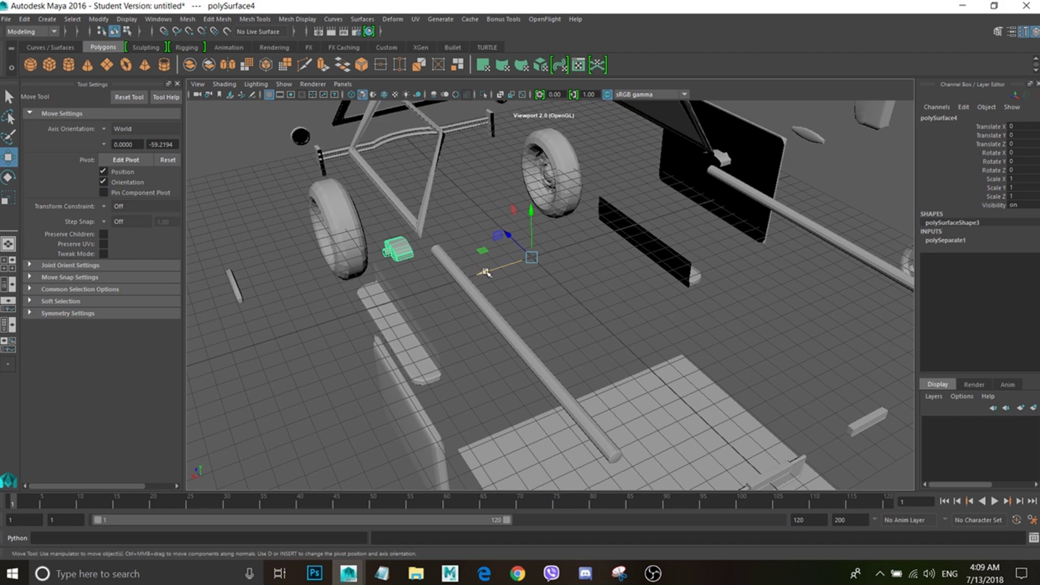
mouse_move(486, 273)
left_mouse_down()
mouse_move(420, 293)
mouse_move(471, 293)
mouse_move(489, 265)
mouse_move(490, 282)
left_mouse_up()
scroll(434, 297, "up", 5)
Marquee-select every exploded truck part and orbit to a high, near top-down view
scroll(435, 297, "down", 8)
scroll(436, 298, "down", 5)
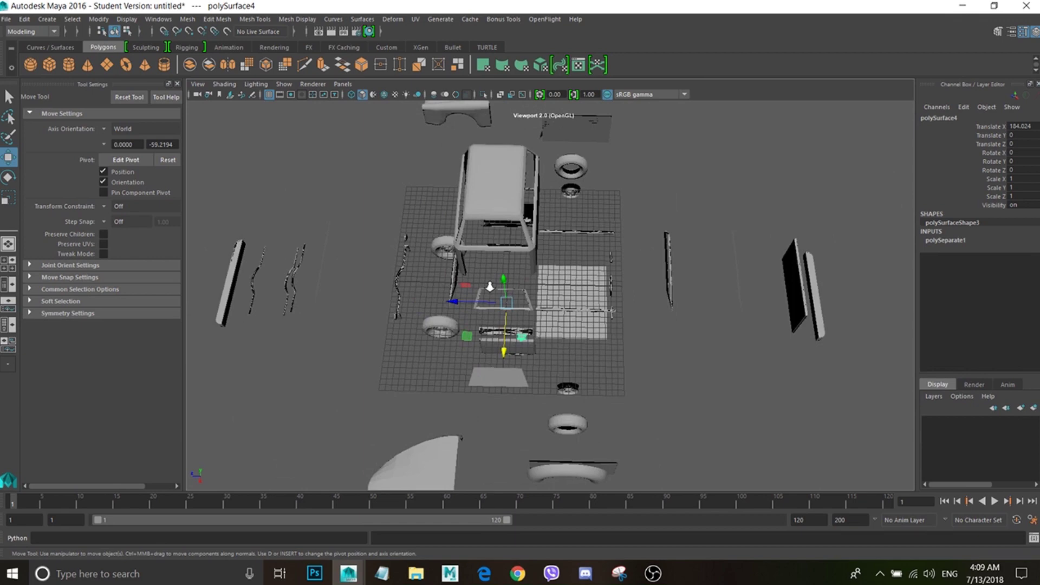
scroll(490, 287, "down", 3)
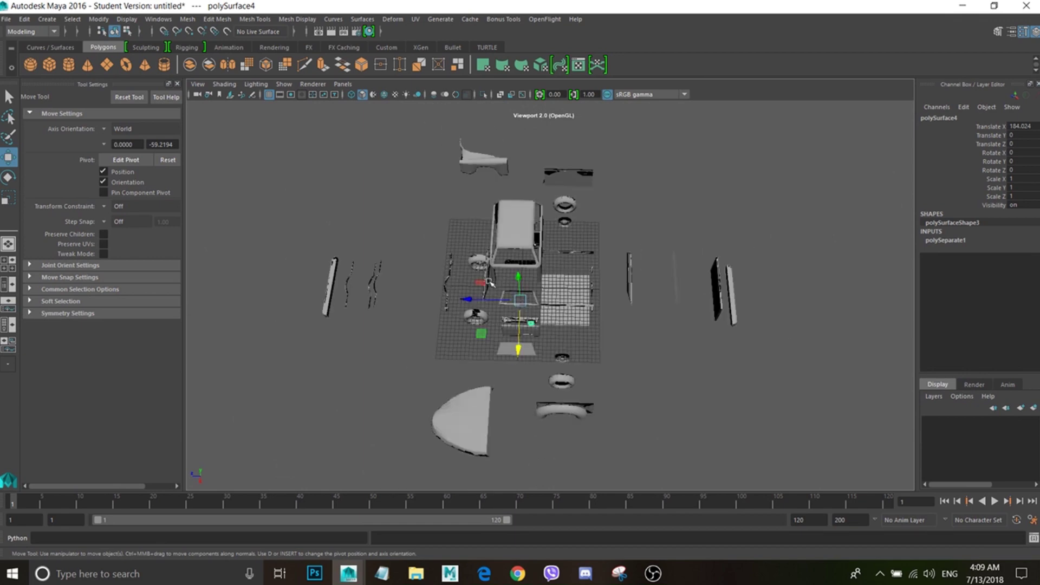
left_click_drag(495, 282, 486, 283, "alt")
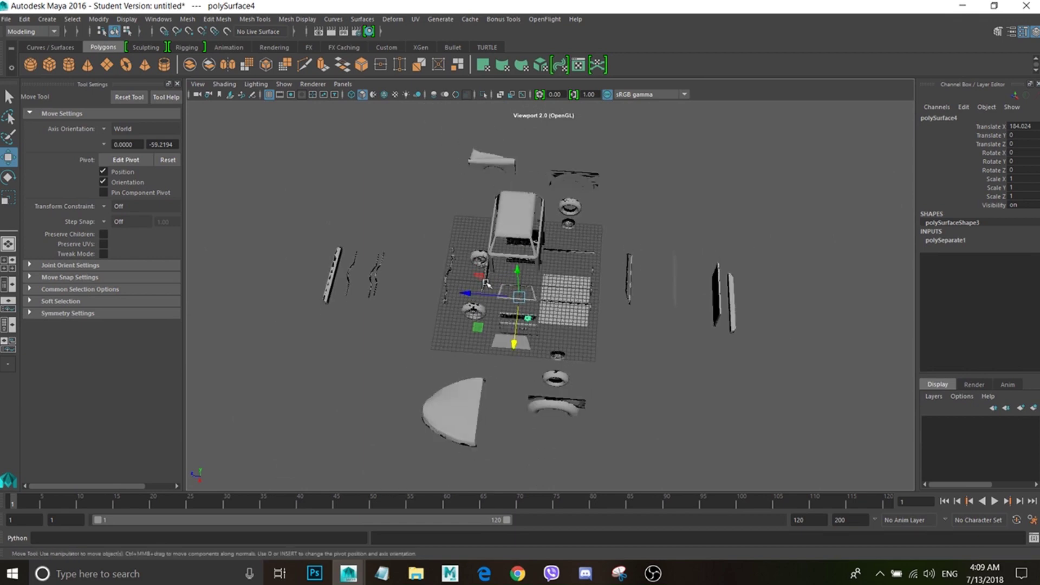
left_click_drag(276, 444, 779, 112)
left_click_drag(805, 162, 678, 207, "alt")
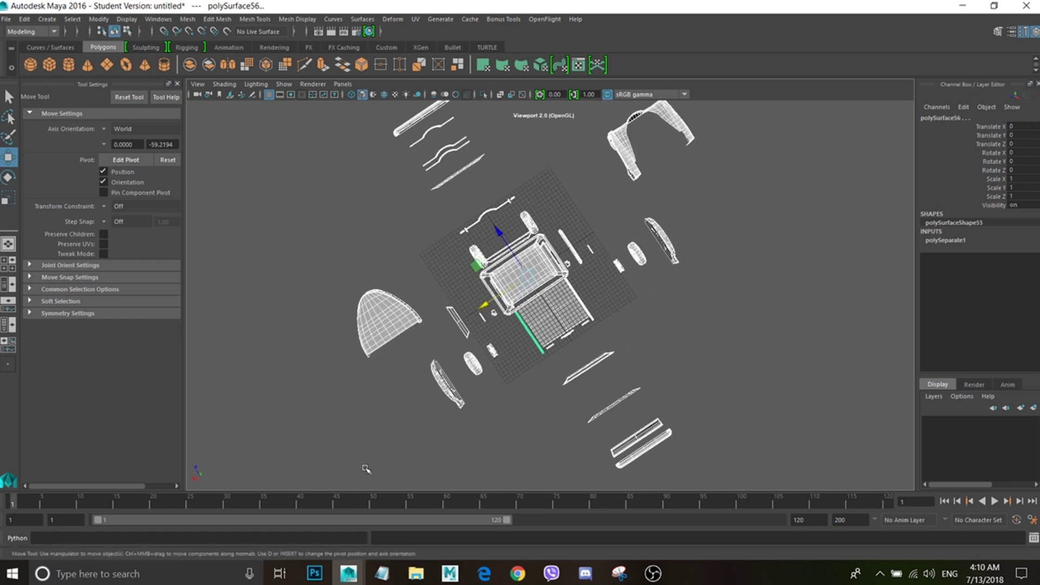
left_click_drag(366, 469, 756, 101)
left_click_drag(730, 205, 697, 286, "alt")
left_click_drag(567, 303, 550, 368, "alt")
left_click_drag(469, 247, 468, 206, "alt")
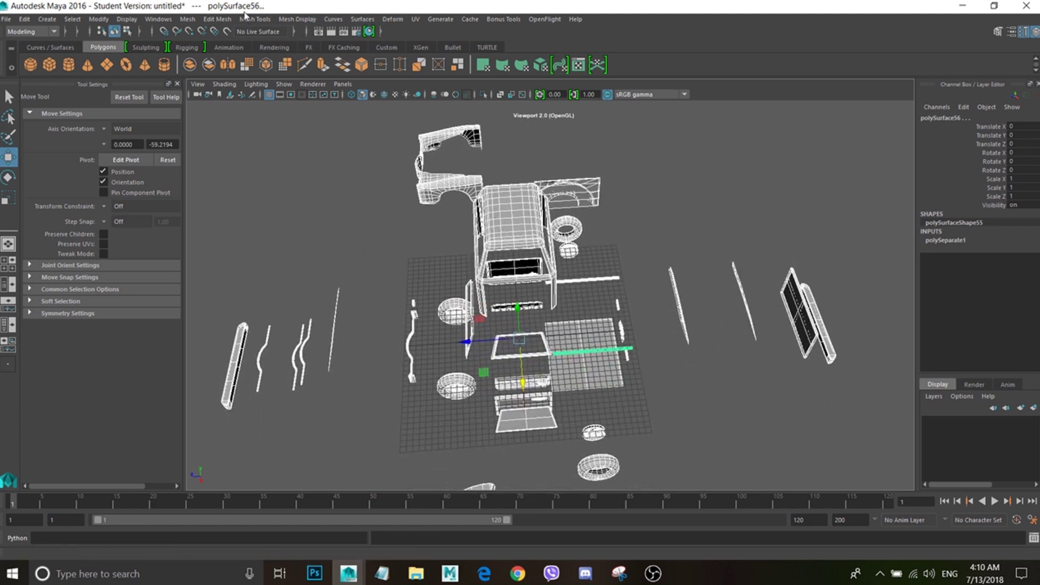
left_click(187, 19)
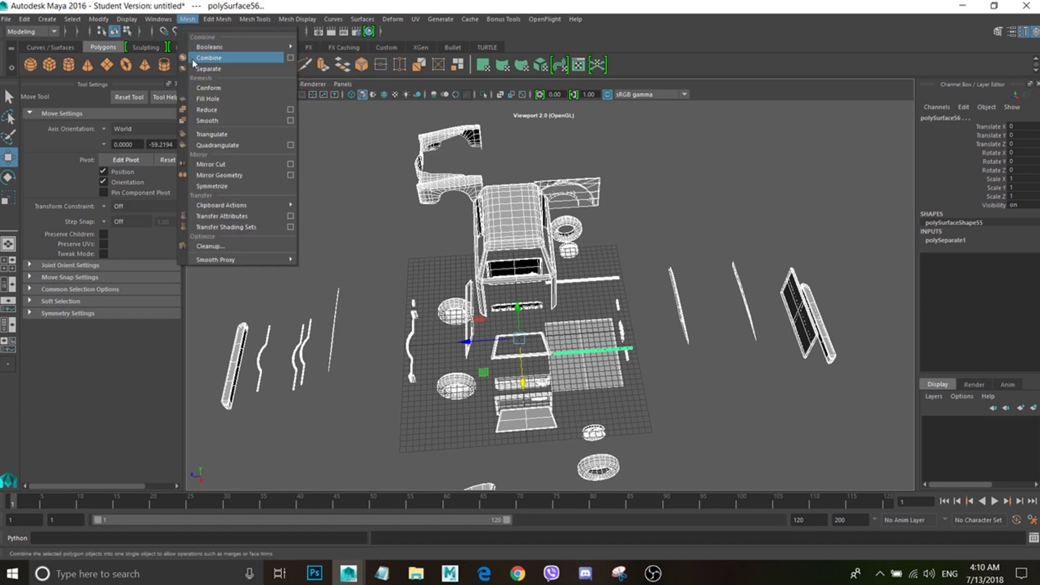
Combine the exploded truck parts into a single mesh, polySurface2
left_click(210, 58)
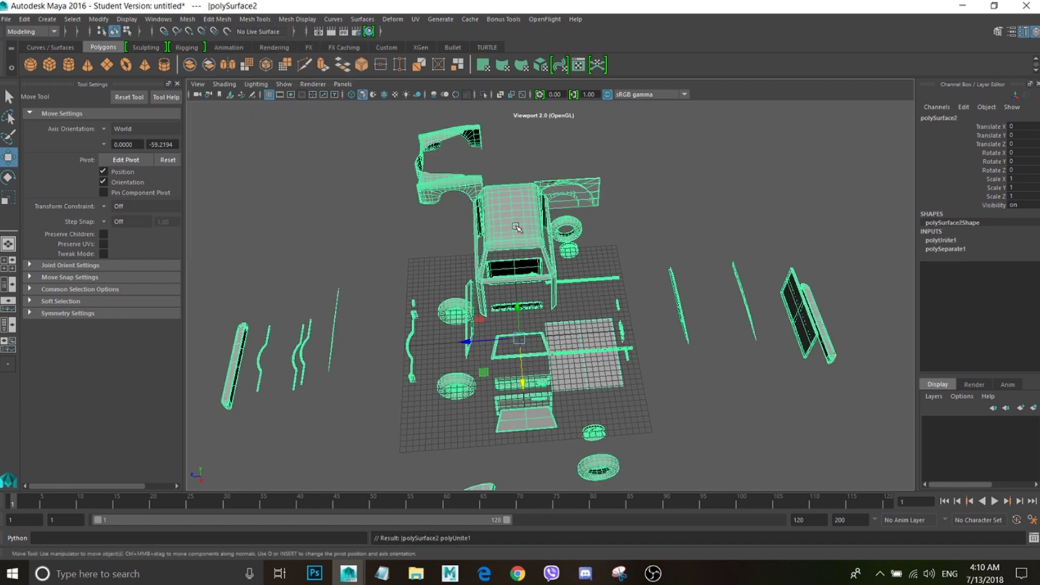
left_click(730, 290)
left_click(521, 257)
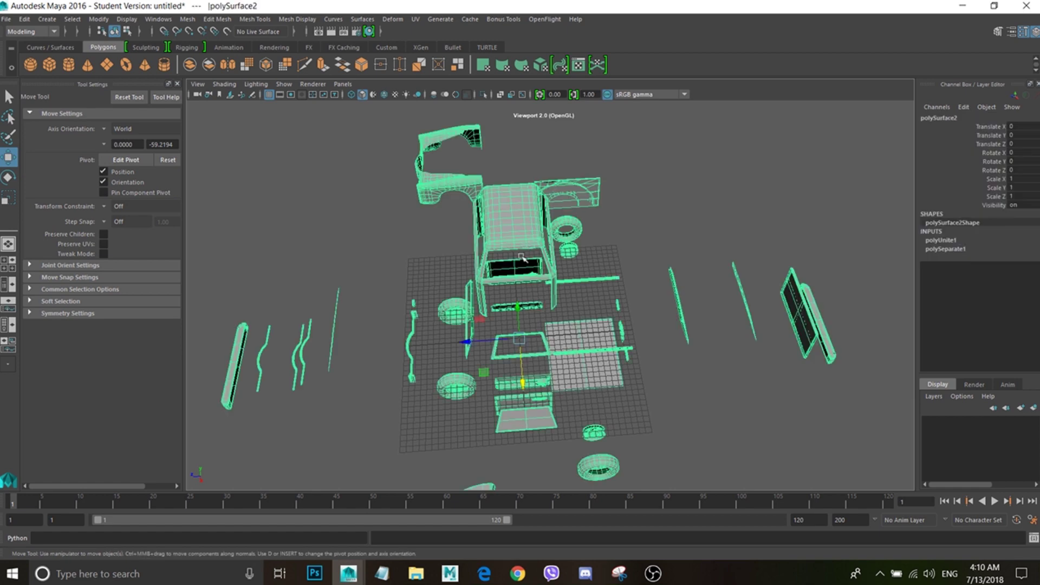
Delete the combined mesh's construction history via Delete by Type > History
left_click(24, 19)
mouse_move(55, 148)
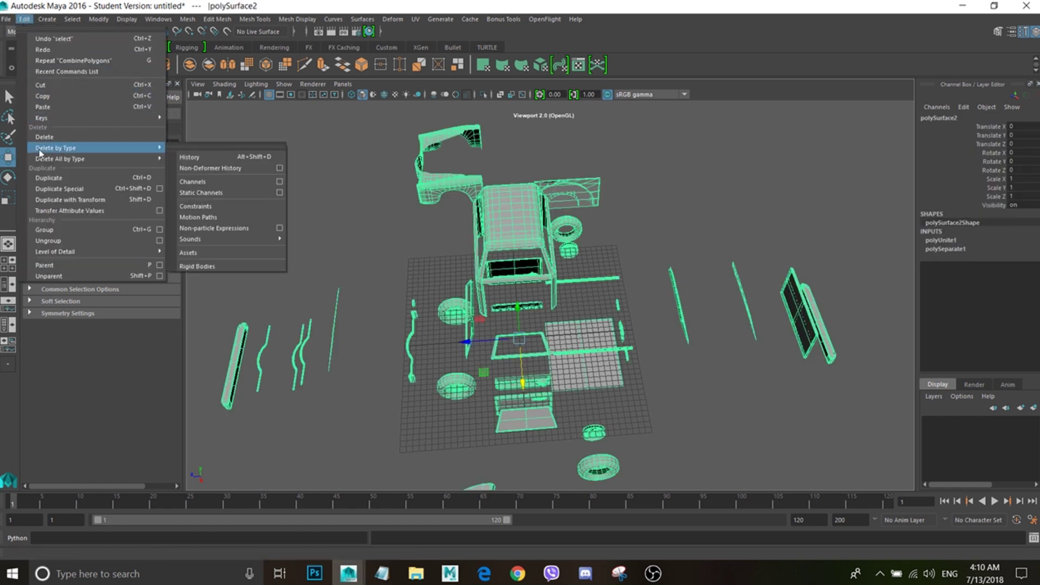
left_click(208, 161)
left_click(99, 19)
left_click(99, 22)
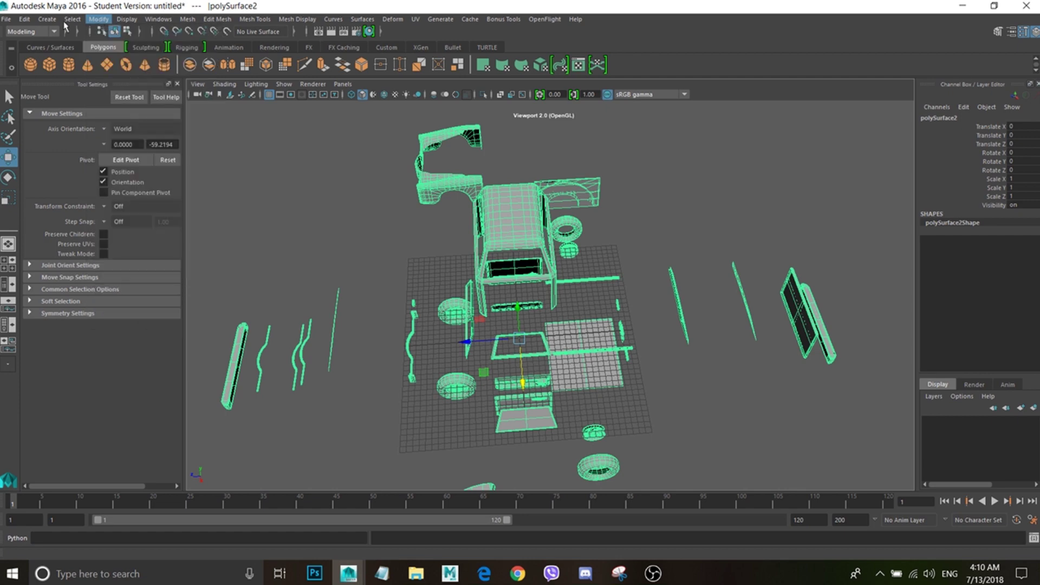
left_click(6, 19)
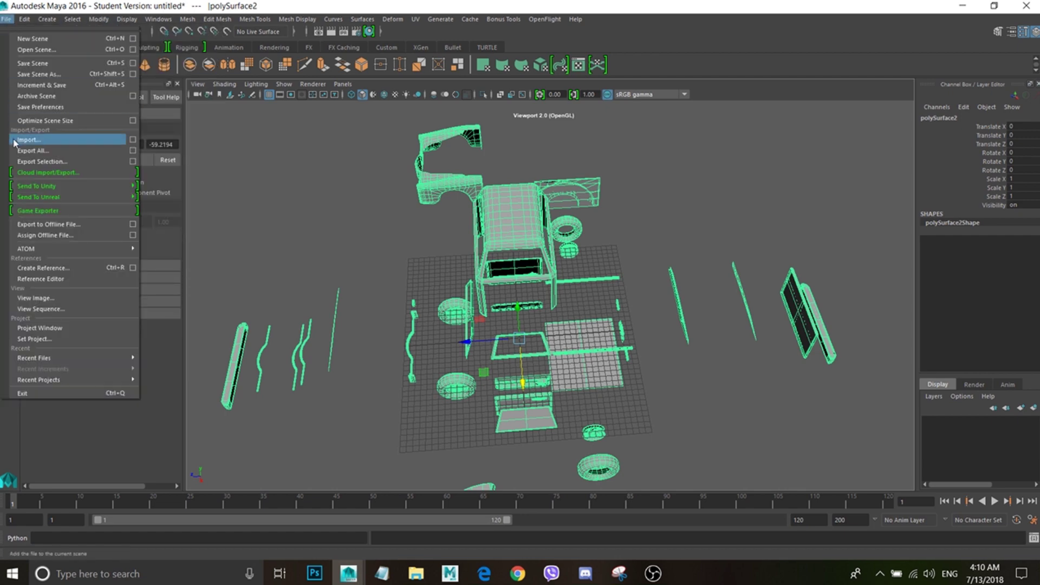
Export the selection as FBX onto truck_low_exploded.fbx in D:\La_Colonia
left_click(18, 161)
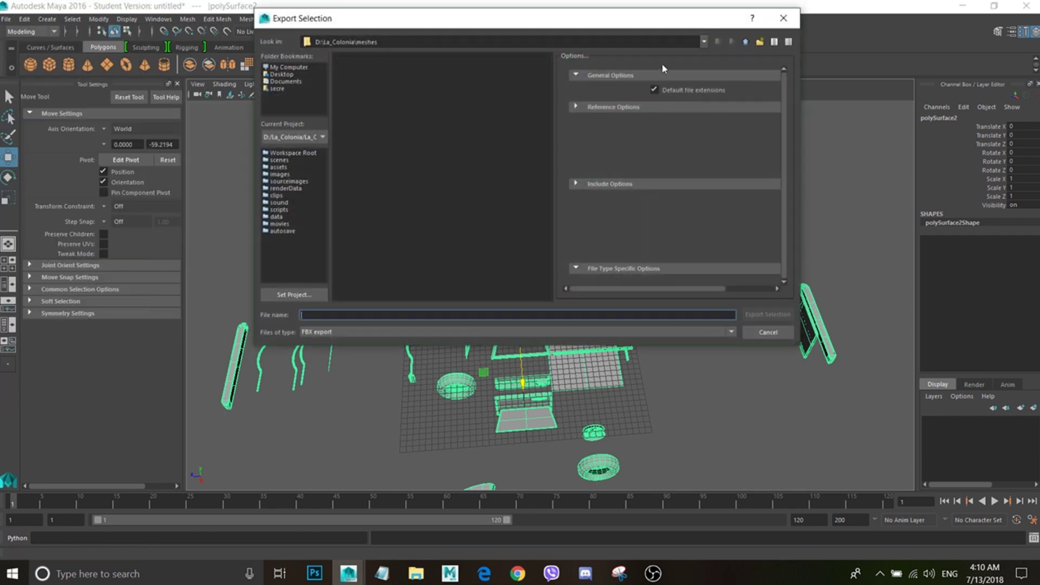
left_click(744, 43)
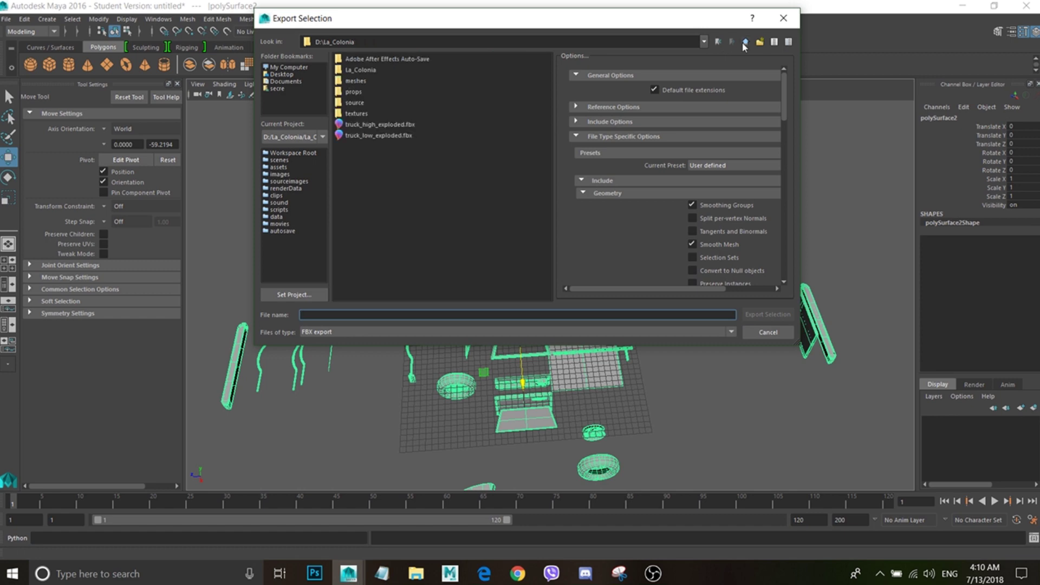
left_click(368, 135)
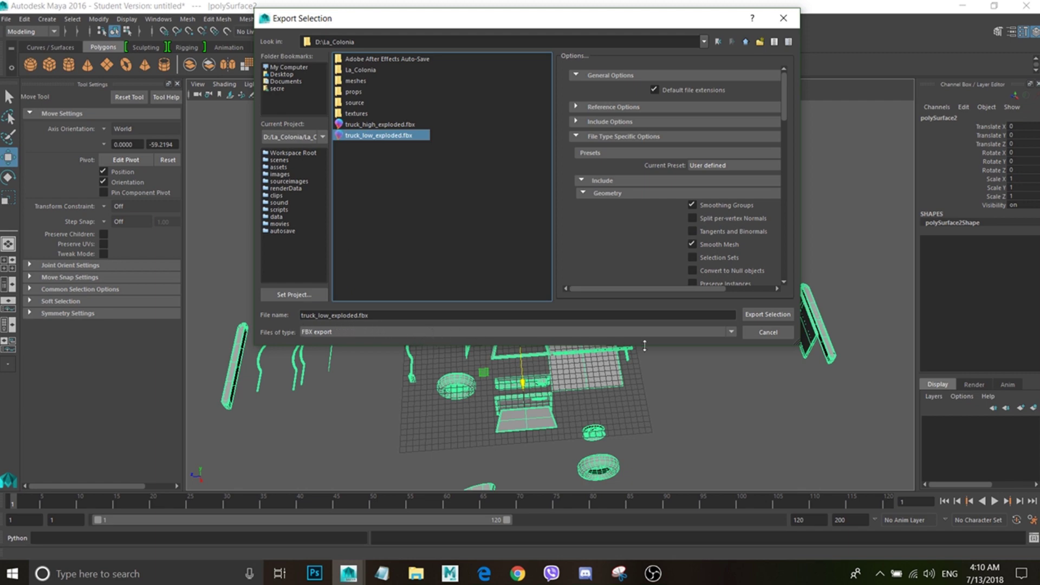
left_click(752, 315)
Confirm replacing the existing truck_low_exploded.fbx to complete the export
left_click(503, 201)
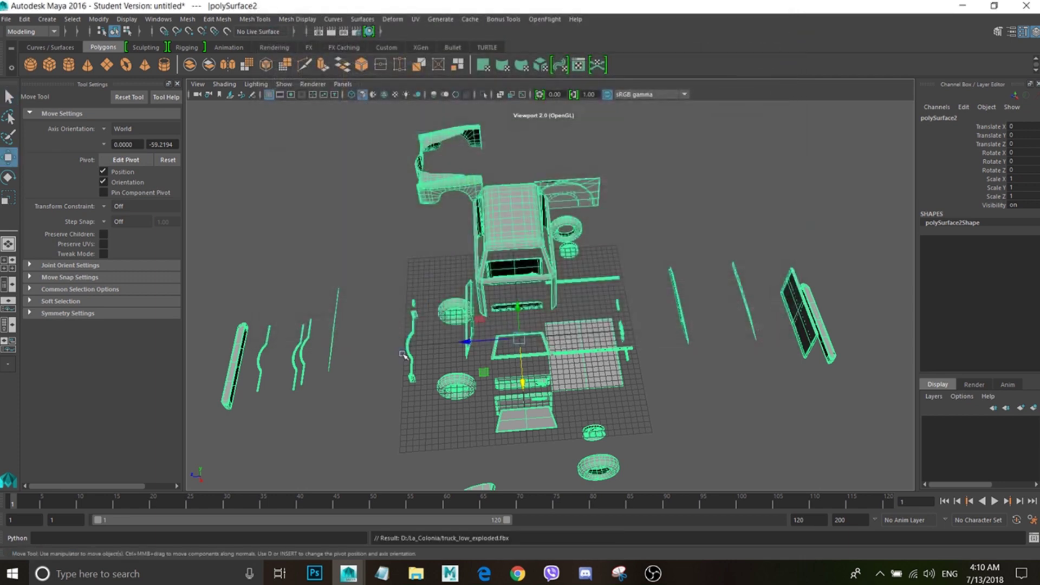
scroll(563, 361, "down", 3)
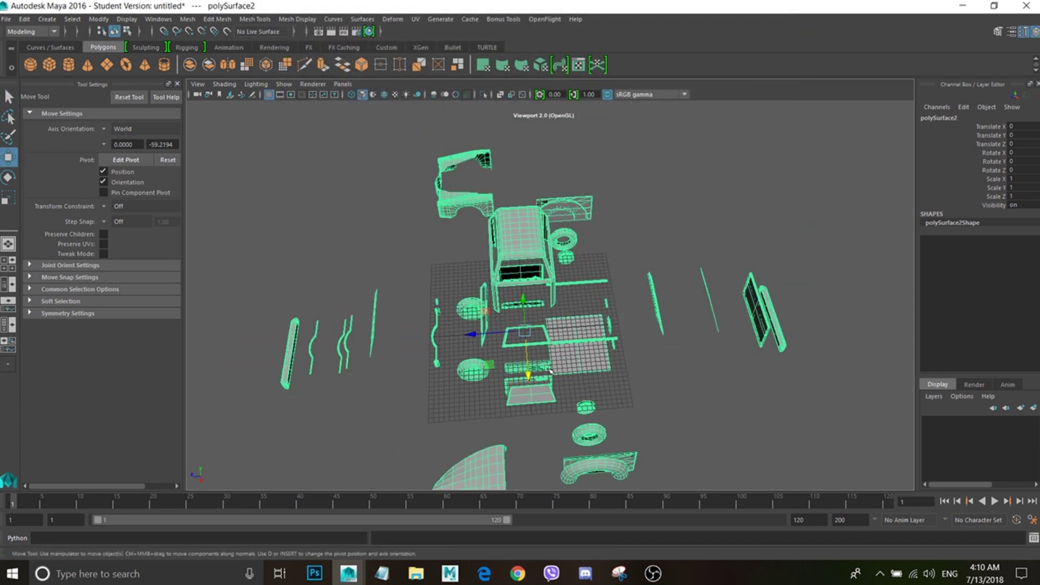
left_click_drag(550, 372, 401, 339, "alt")
Orbit and zoom in on the front wheel, then select polySurface2
left_click_drag(511, 337, 710, 320, "alt")
left_click(744, 380)
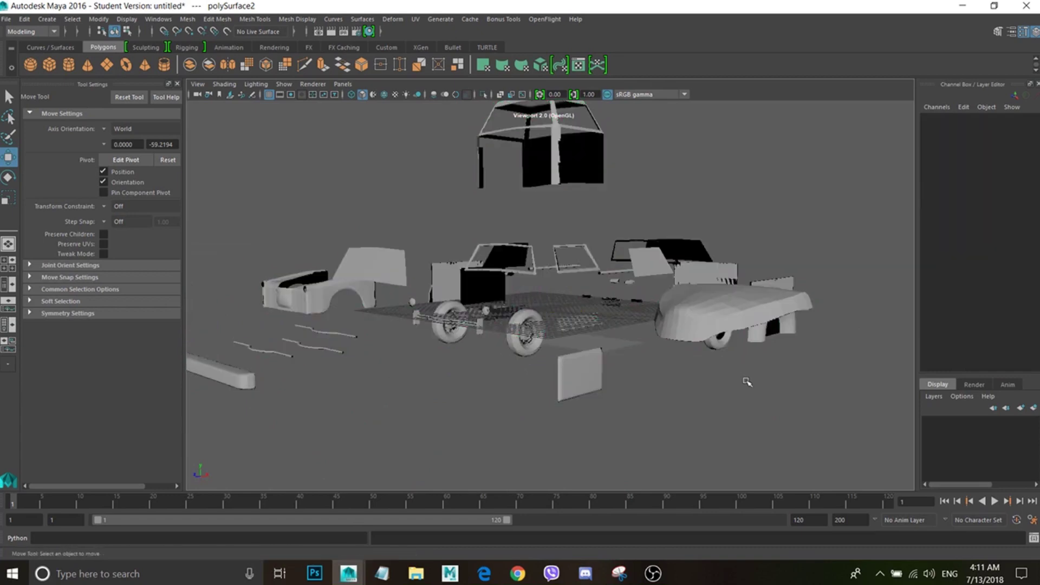
left_click_drag(692, 360, 634, 332, "alt")
scroll(694, 378, "up", 5)
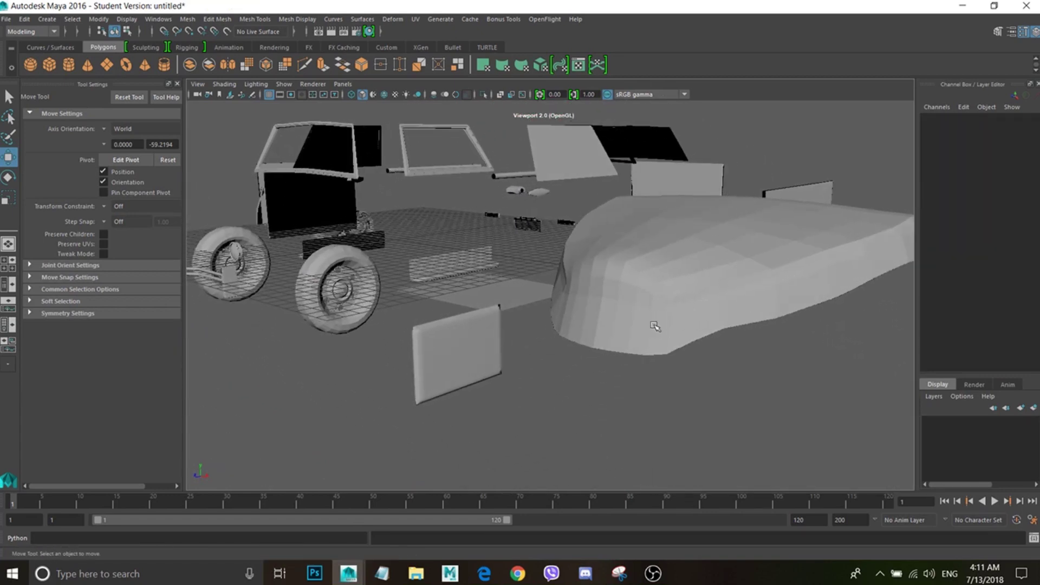
scroll(628, 341, "up", 5)
scroll(625, 355, "up", 3)
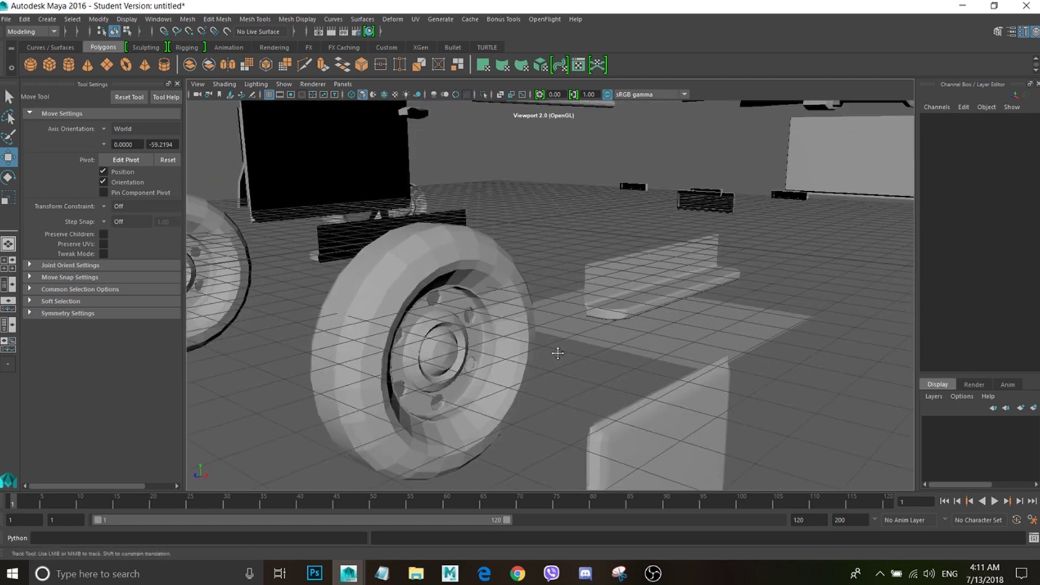
scroll(557, 348, "up", 2)
left_click(469, 289)
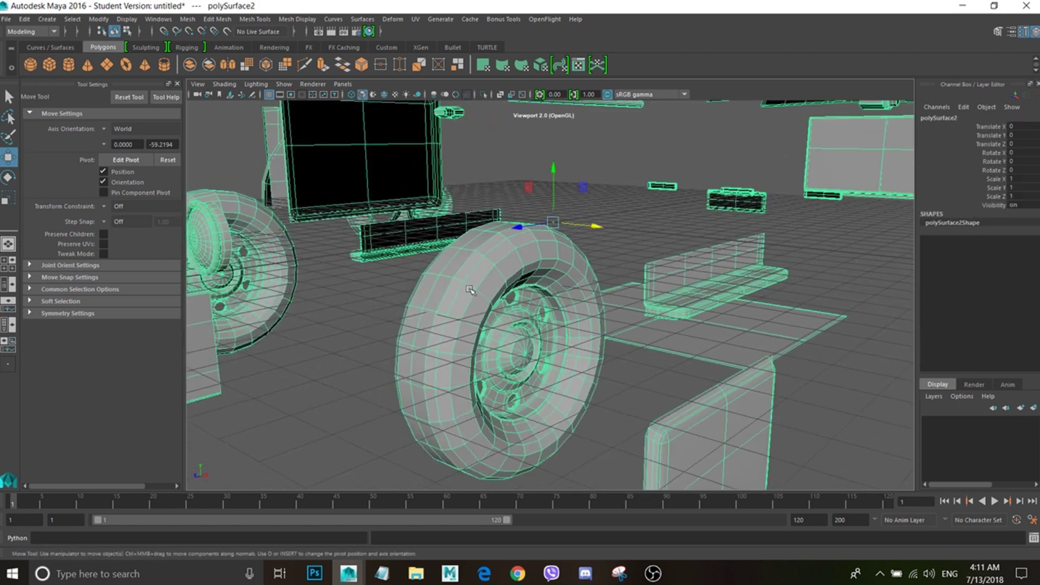
Apply Mesh > Smooth to the combined truck mesh polySurface2
left_click(186, 20)
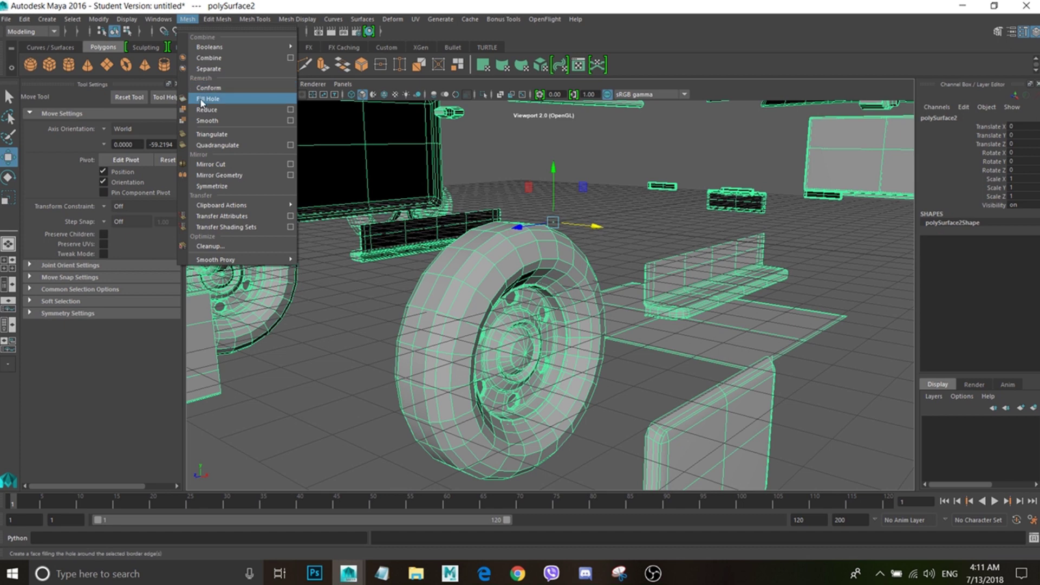
left_click(208, 125)
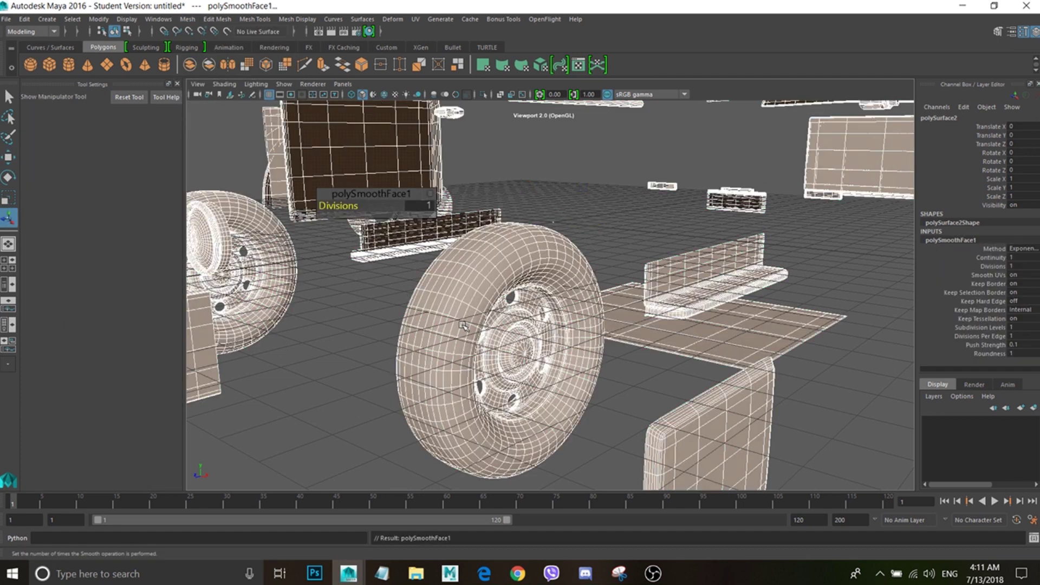
left_click_drag(558, 325, 628, 352, "alt")
Orbit around the smoothed wheel, toggling selection to compare shaded and wireframe views
left_click(650, 362)
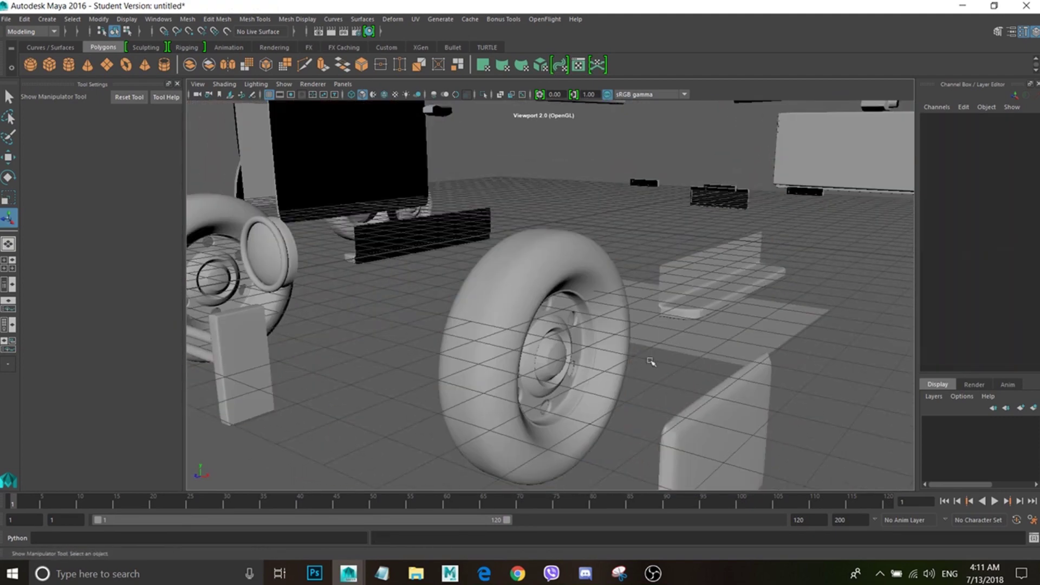
left_click(487, 324)
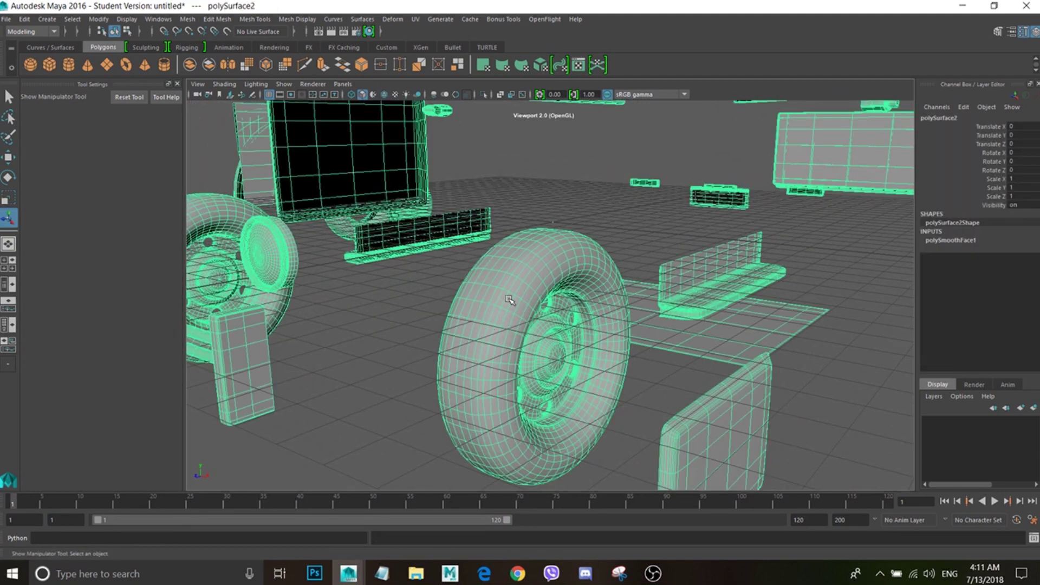
left_click_drag(509, 299, 485, 282, "alt")
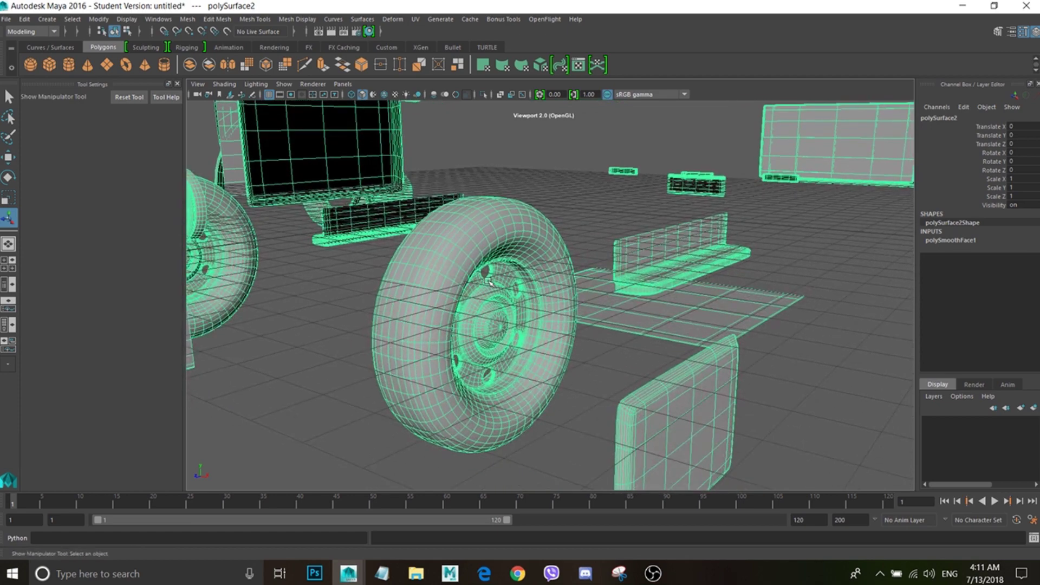
left_click(587, 348)
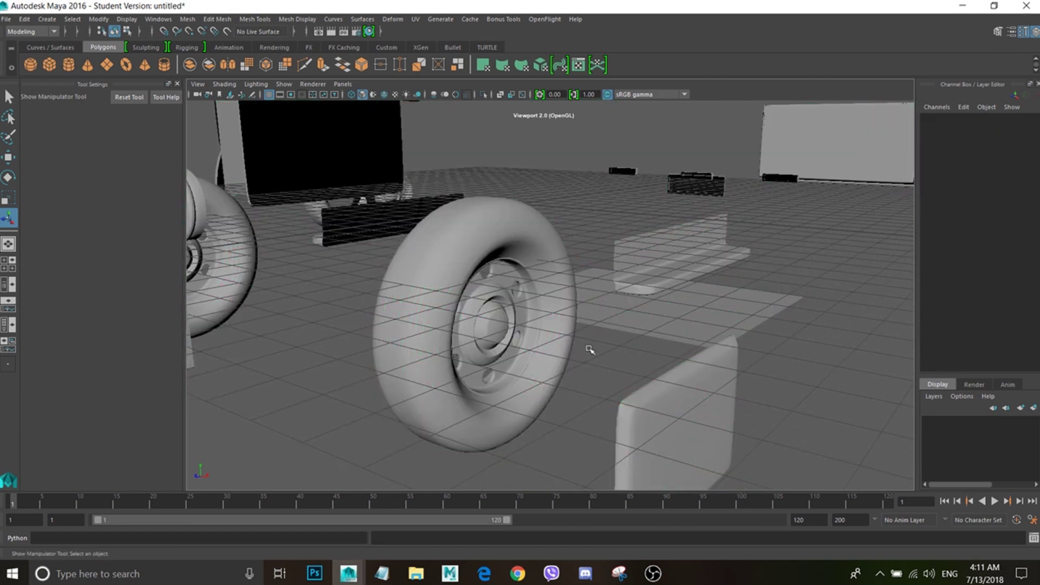
left_click(428, 280)
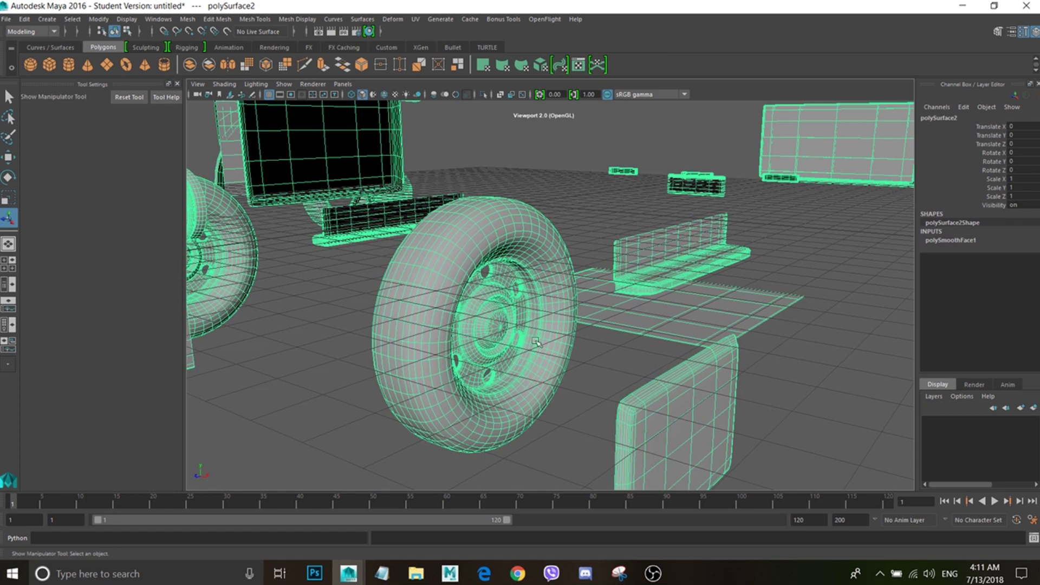
left_click(583, 352)
left_click(432, 306)
left_click_drag(588, 345, 452, 263, "alt")
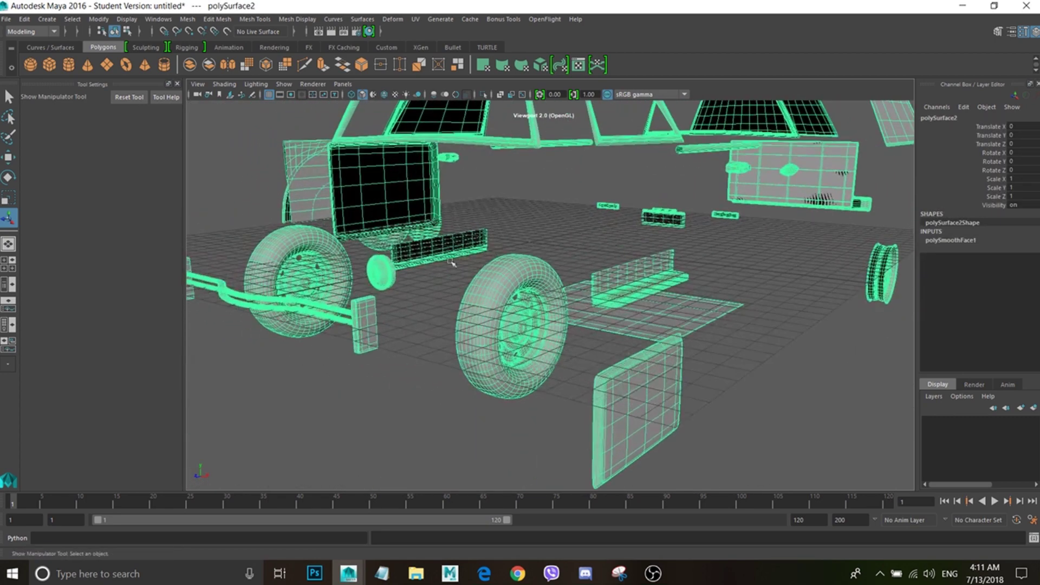
Undo the earlier smoothing of the combined truck mesh
left_click(490, 291)
key("ctrl+z")
left_click(491, 296)
key("ctrl+z")
left_click(490, 297)
left_click(490, 297)
left_click(490, 297)
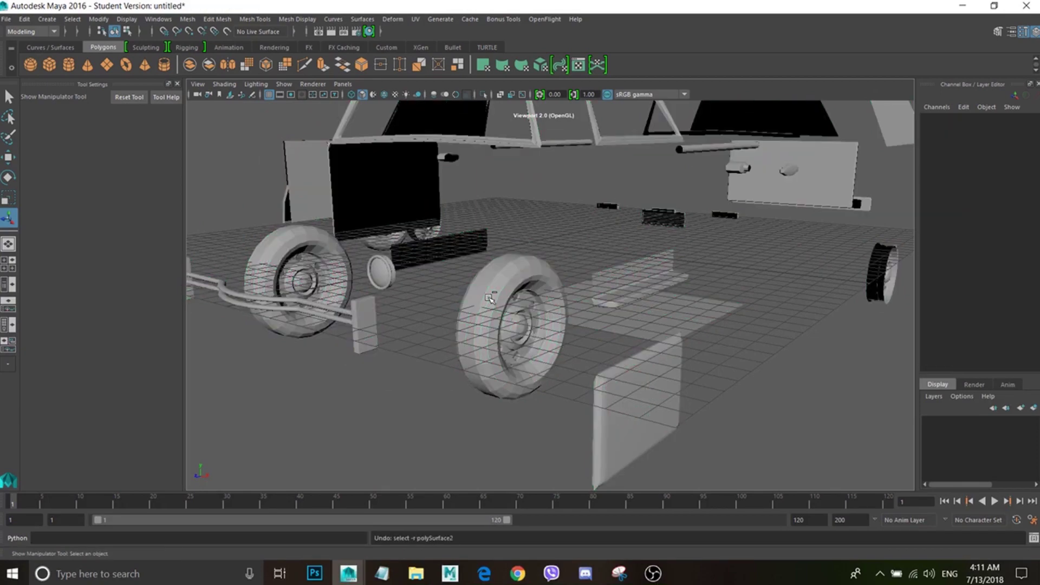
key("ctrl+z")
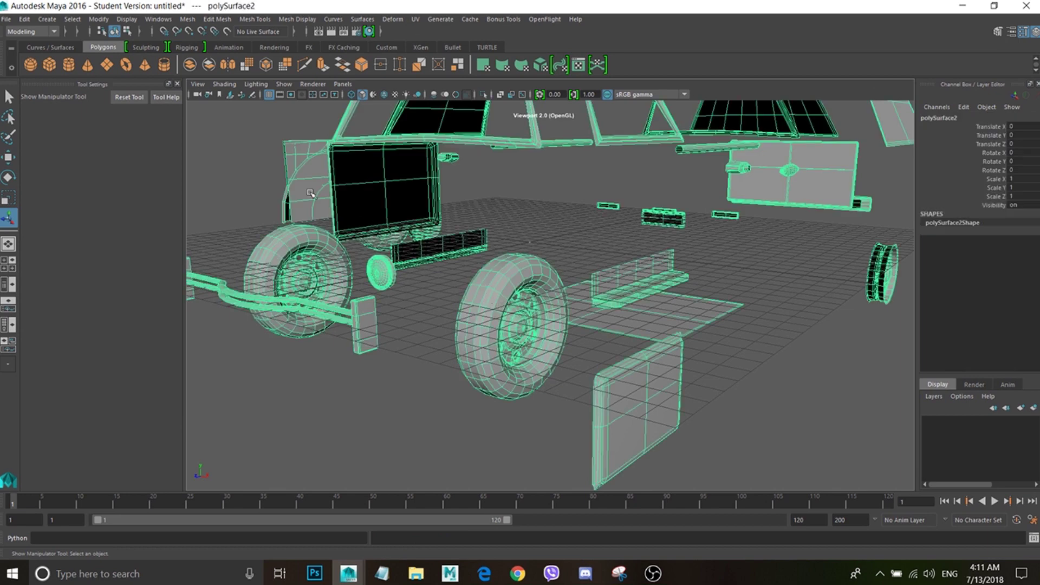
Reapply Smooth, try Divisions 2 in polySmoothFace1, then set it back to 1
left_click(188, 19)
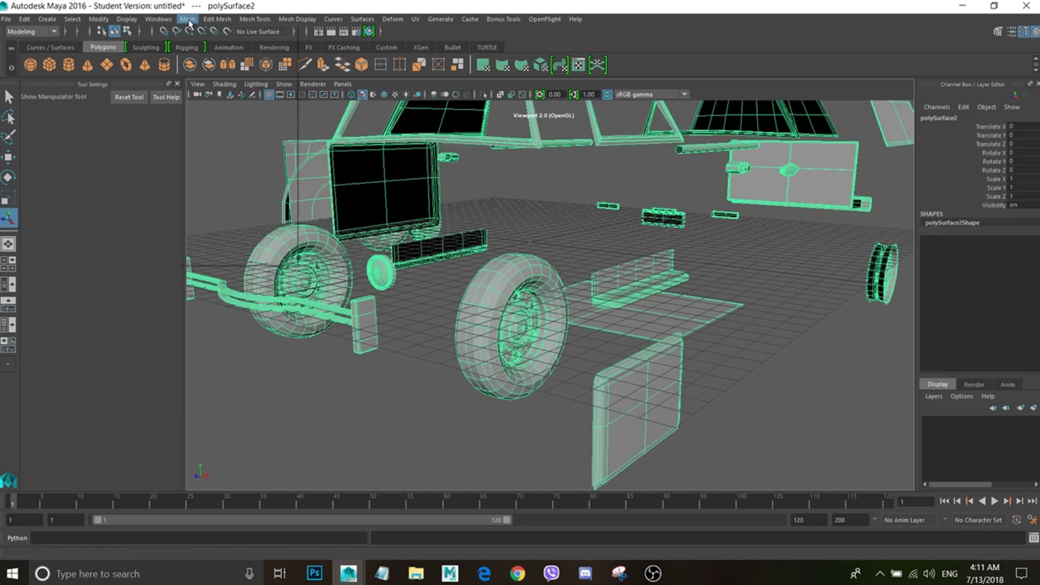
left_click(207, 121)
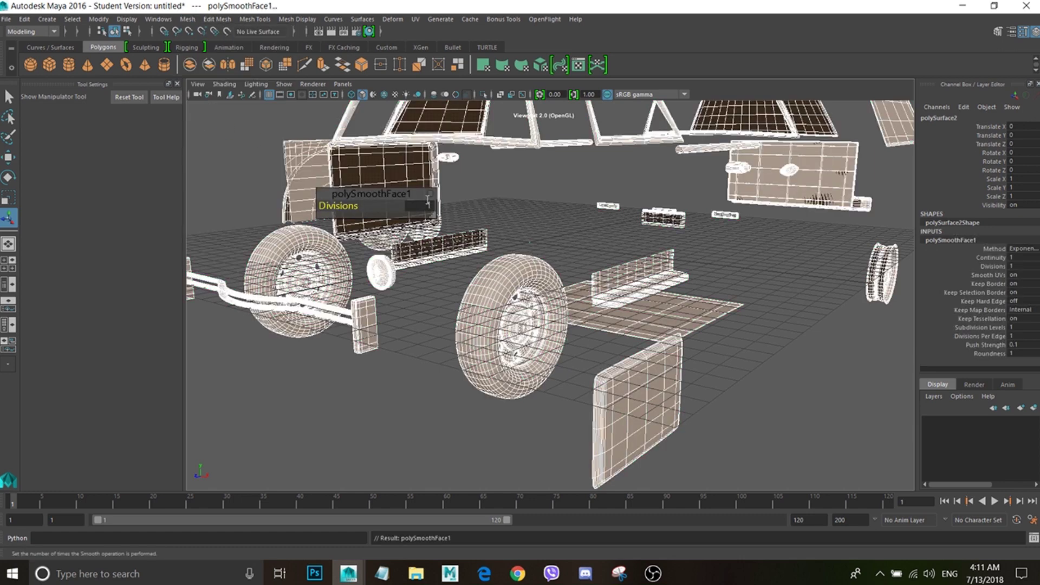
left_click(427, 205)
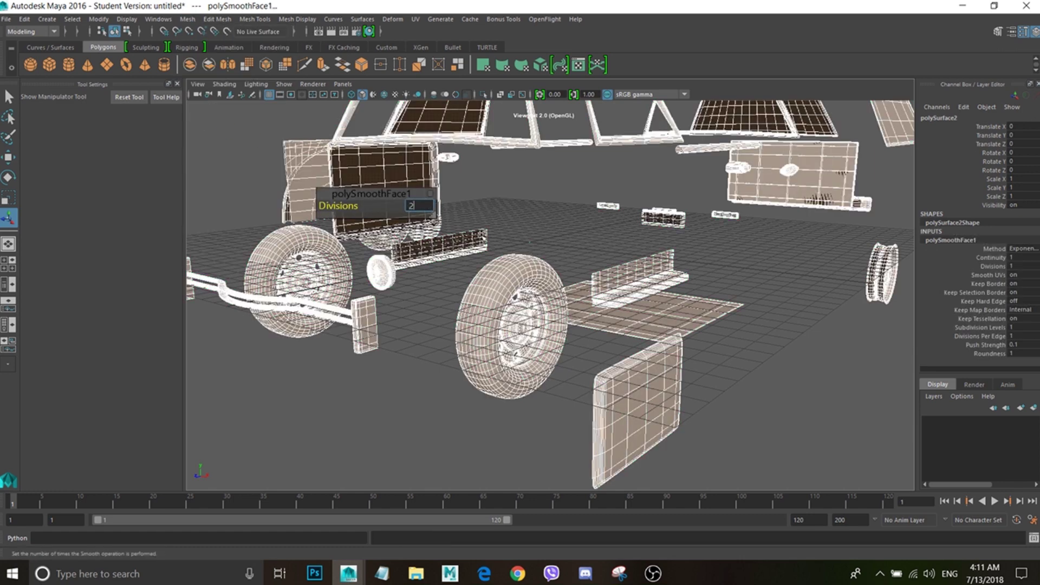
key("Return")
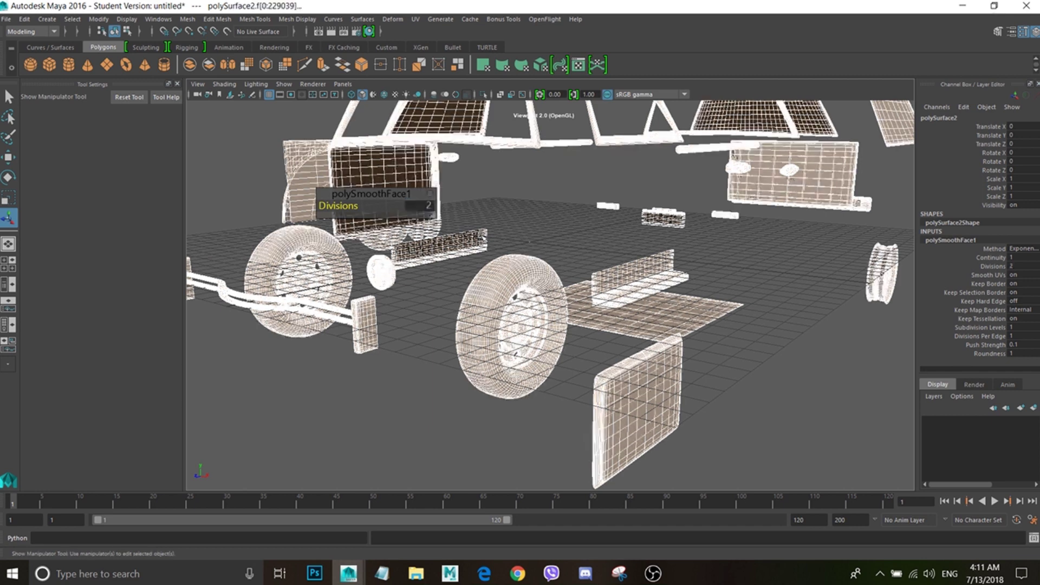
left_click(428, 207)
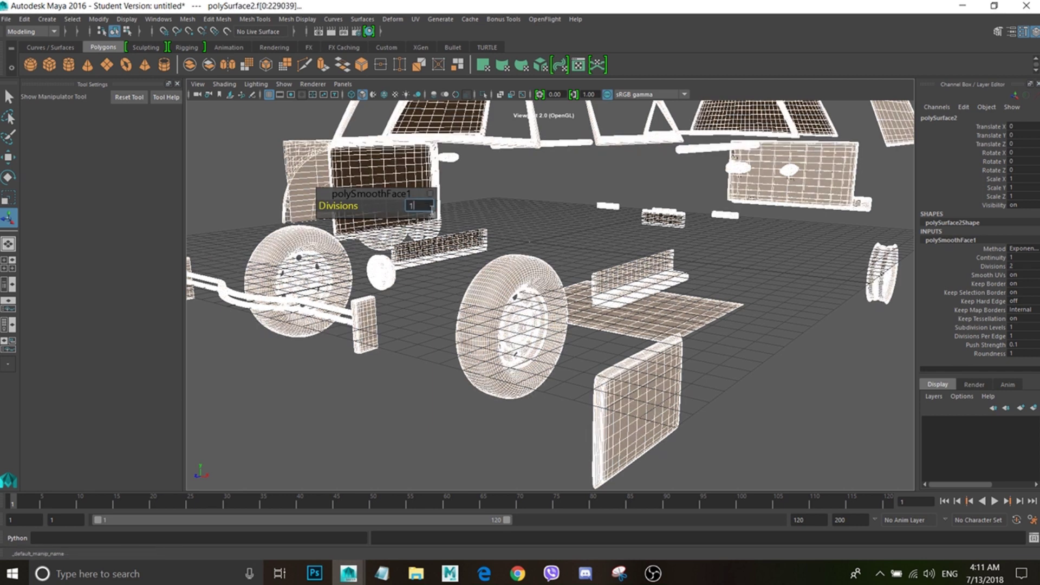
type("1")
key("Return")
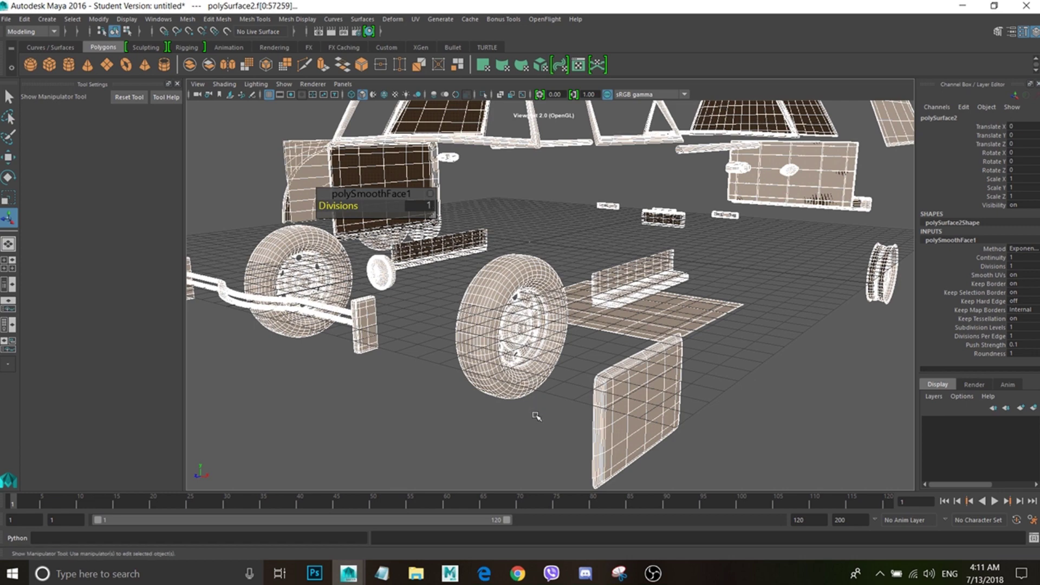
Switch to smooth shading and orbit to inspect the smoothed tire and seat
key("5")
left_click(490, 418)
scroll(524, 424, "up", 5)
scroll(506, 417, "down", 5)
scroll(517, 410, "up", 4)
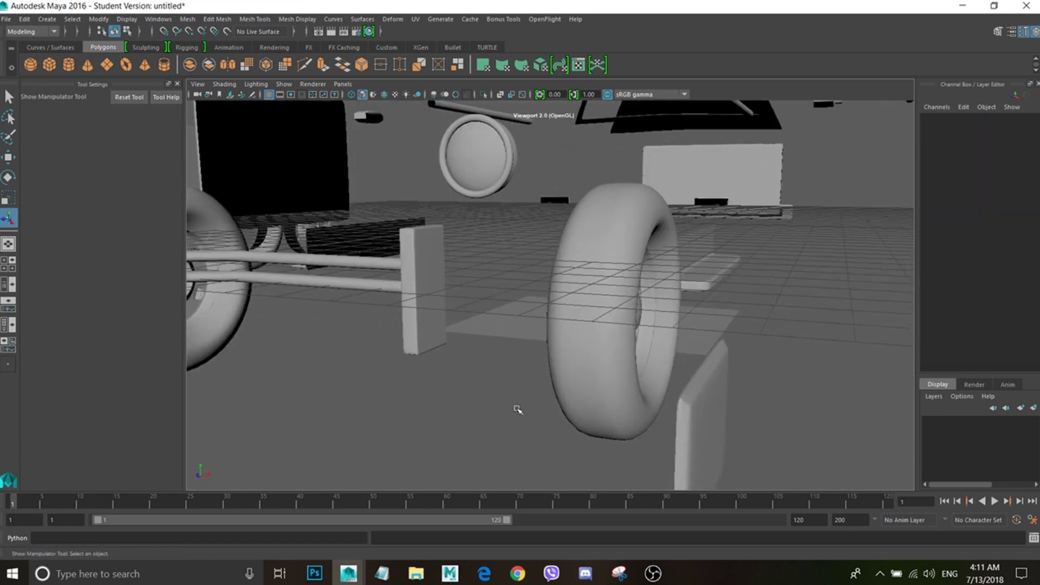
middle_click_drag(517, 410, 490, 414, "alt")
left_click(543, 366)
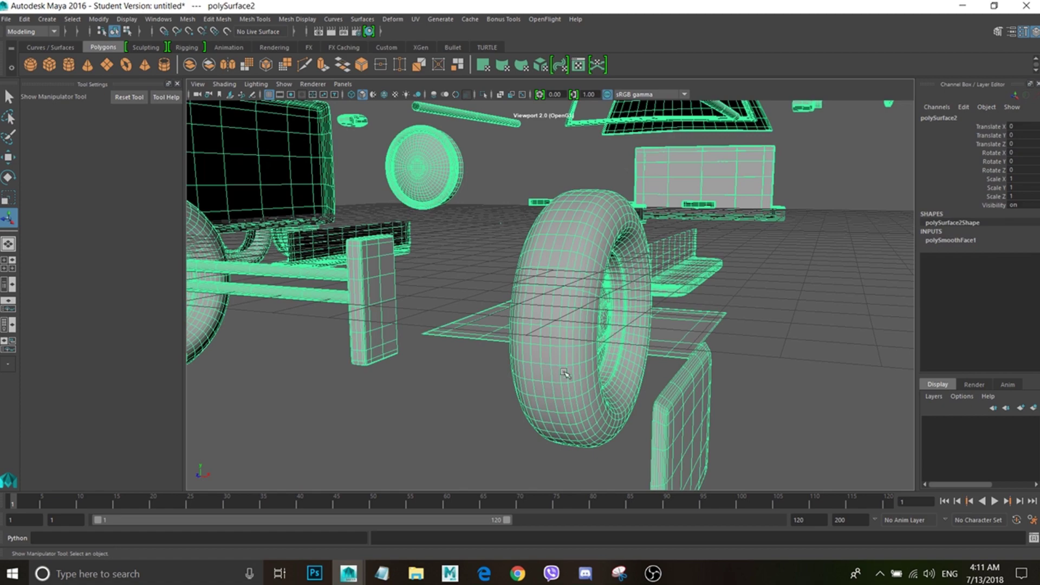
left_click_drag(586, 387, 533, 374, "alt")
left_click(604, 349)
scroll(603, 349, "up", 3)
left_click(580, 360)
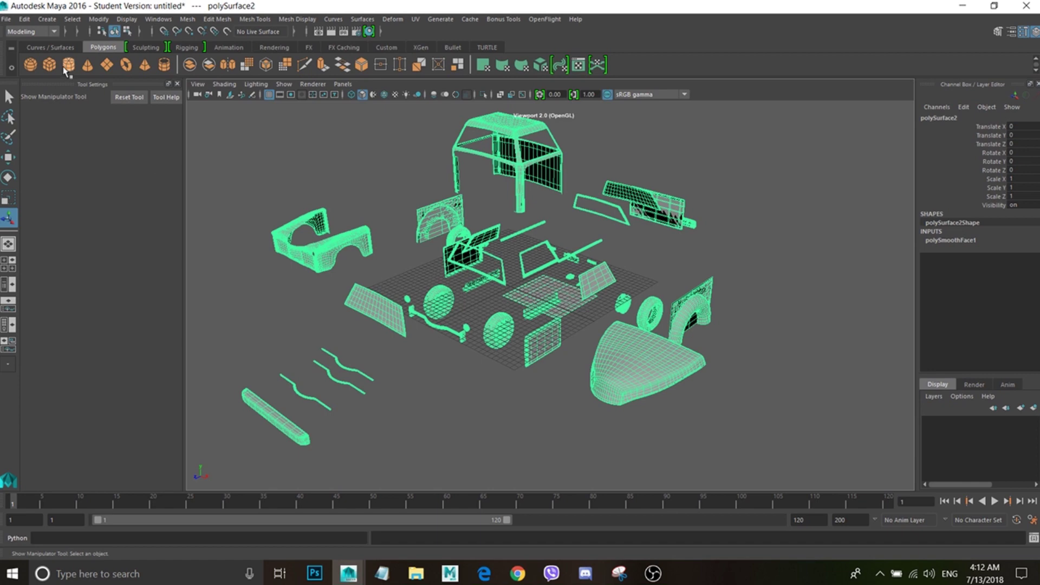
left_click(27, 21)
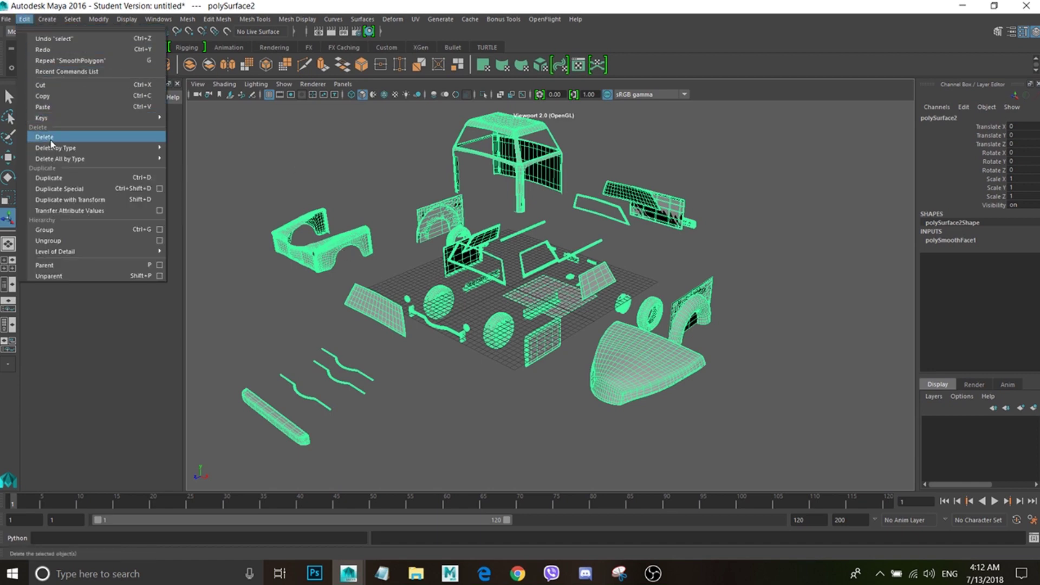
Delete polySurface2's history so only its shape node remains, smoothing baked in
mouse_move(51, 149)
left_click(184, 157)
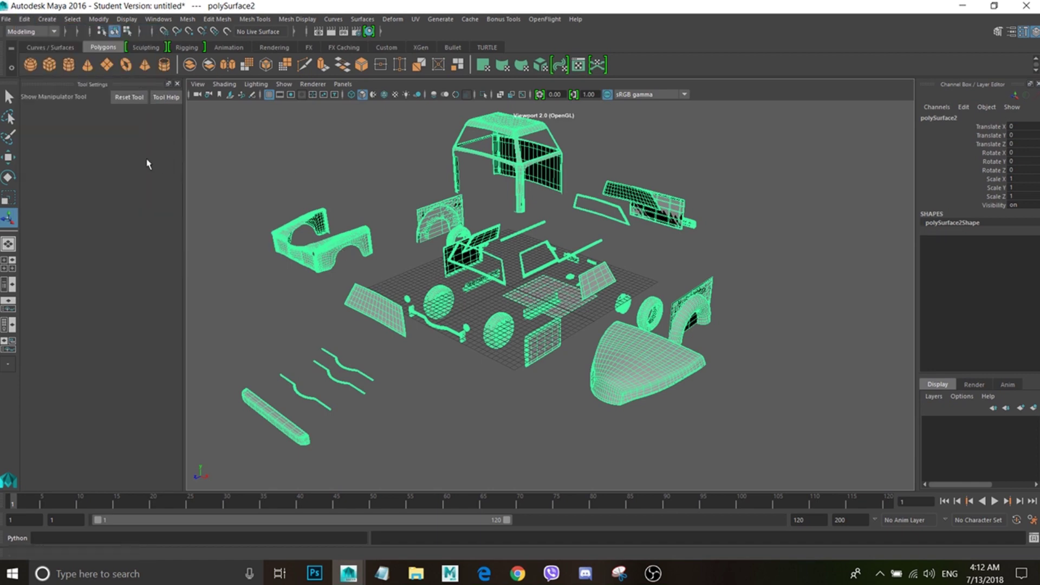
left_click(7, 20)
left_click(7, 20)
Export the smoothed mesh over truck_high_exploded.fbx in D:/La_Colonia, confirming the overwrite
left_click(6, 19)
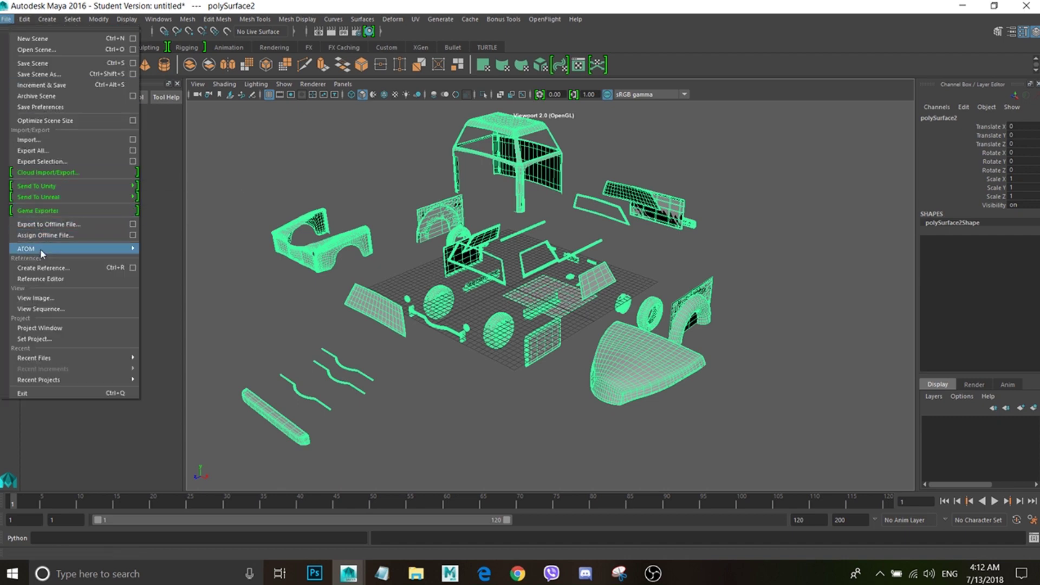
left_click(40, 161)
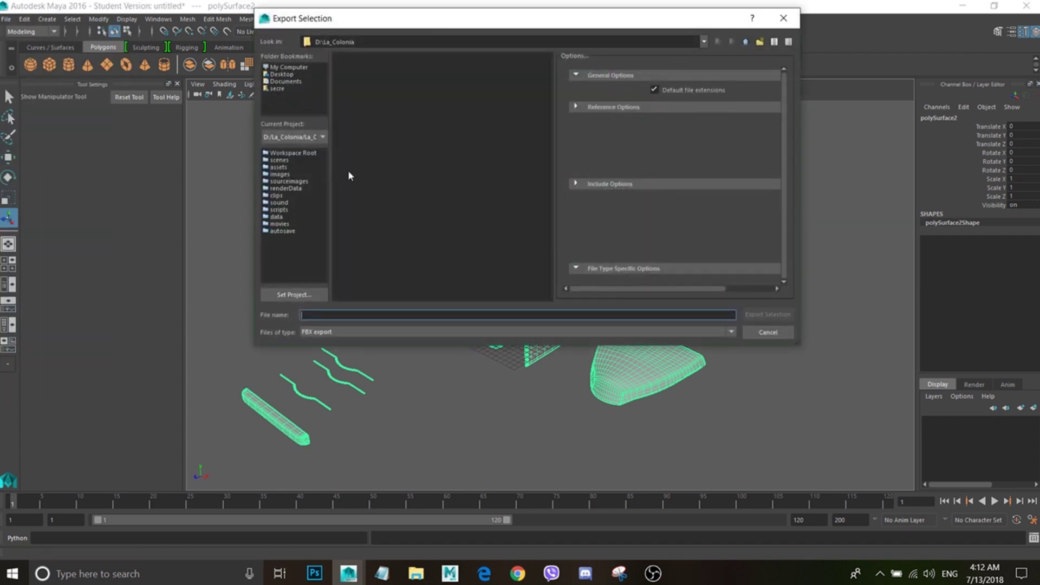
left_click(366, 124)
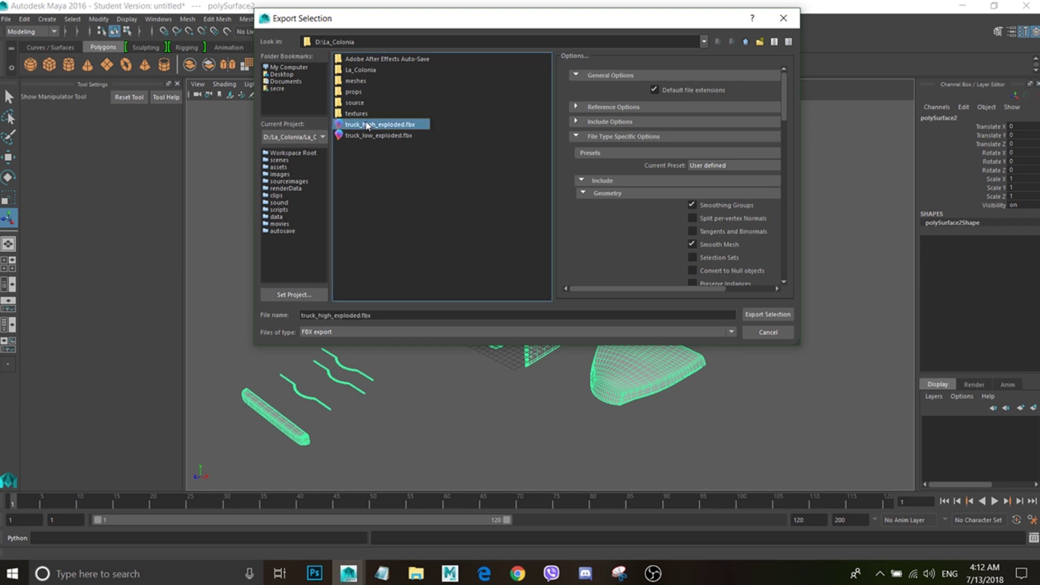
double_click(395, 129)
left_click(498, 198)
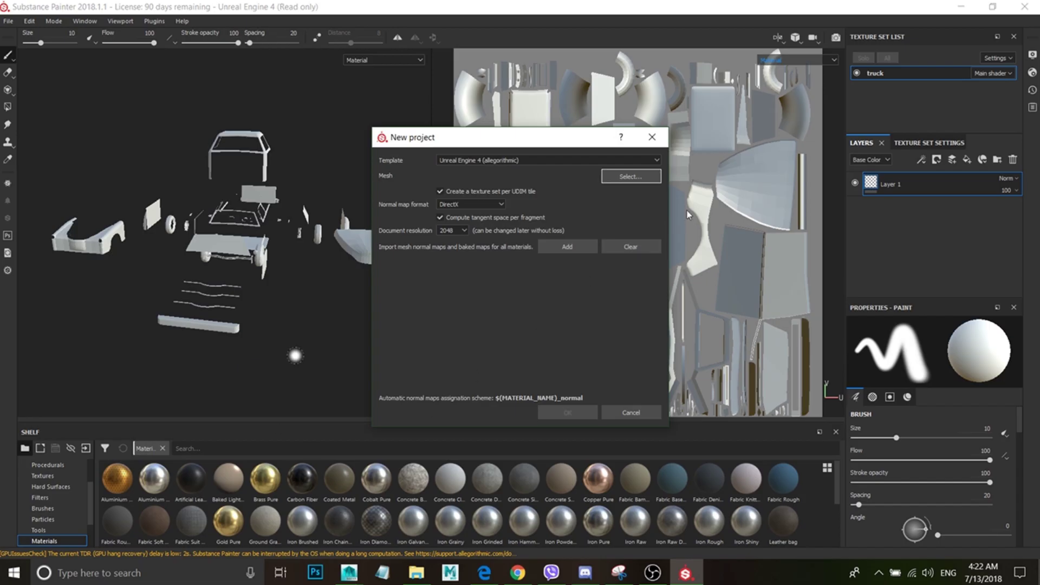
Create the new project using truck_low_exploded.fbx from the La_Colonia folder as its mesh
left_click(634, 177)
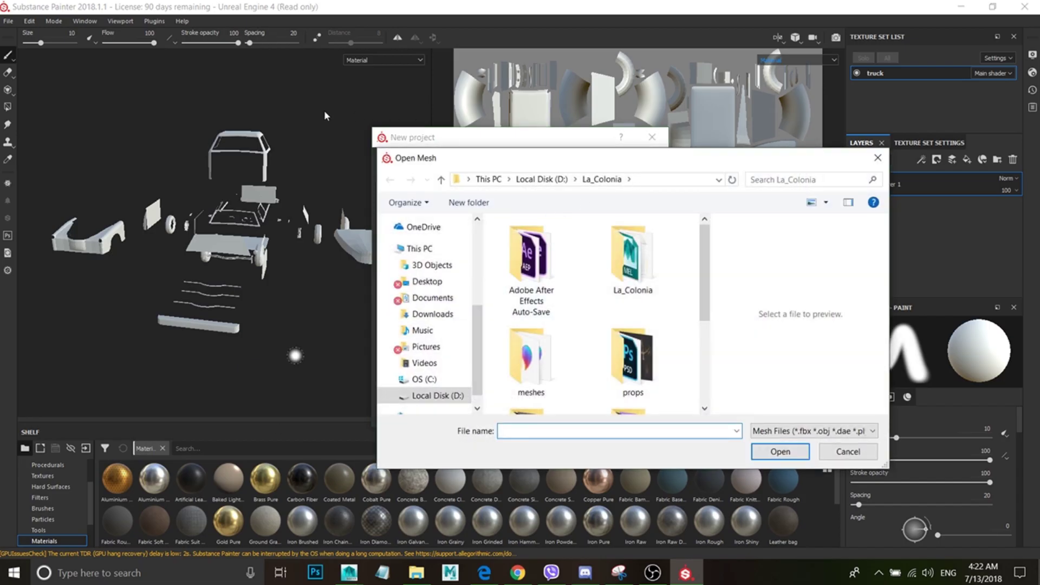
scroll(634, 360, "down", 1)
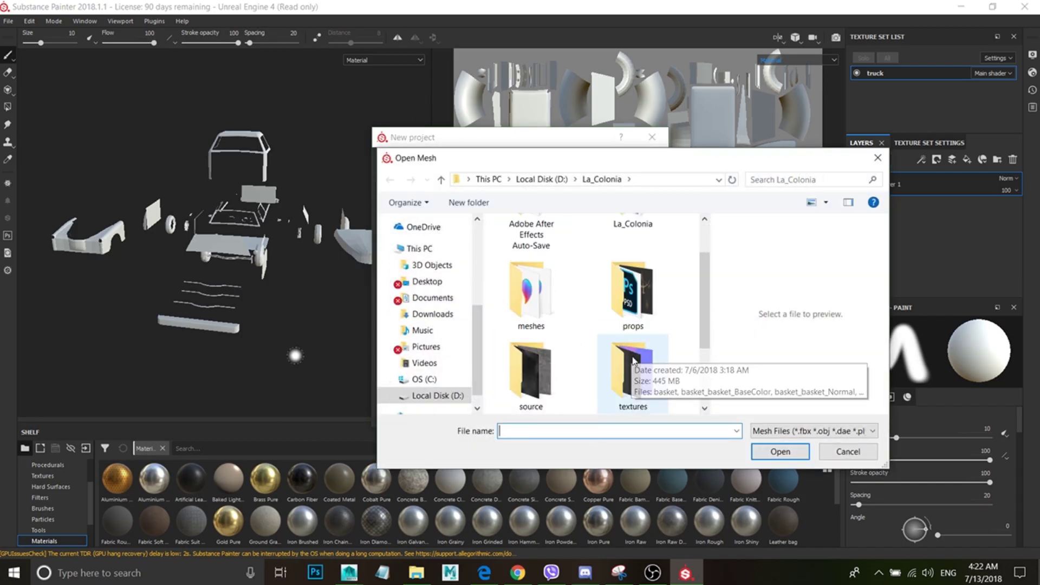
scroll(633, 360, "down", 1)
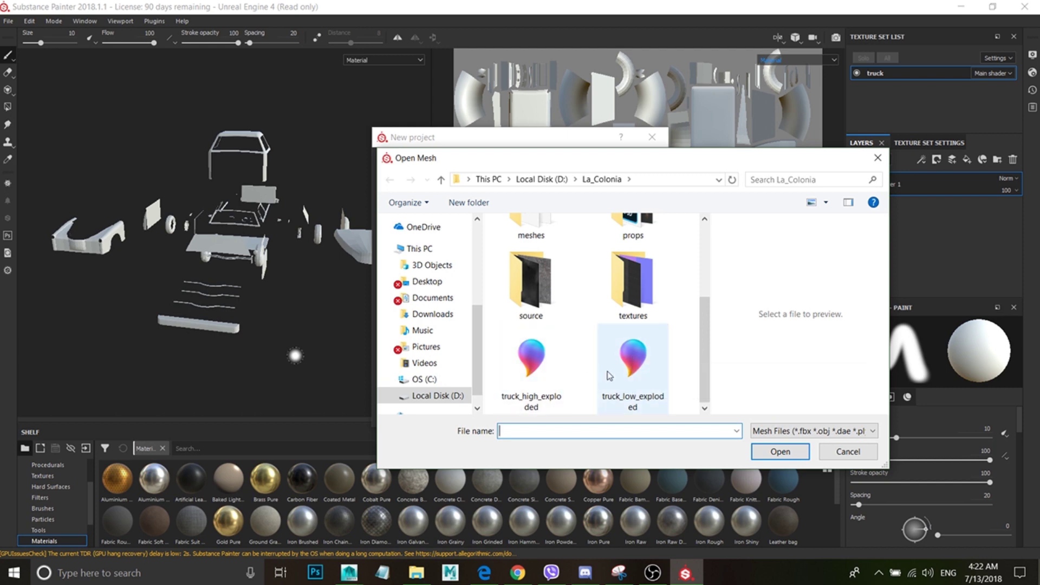
double_click(627, 371)
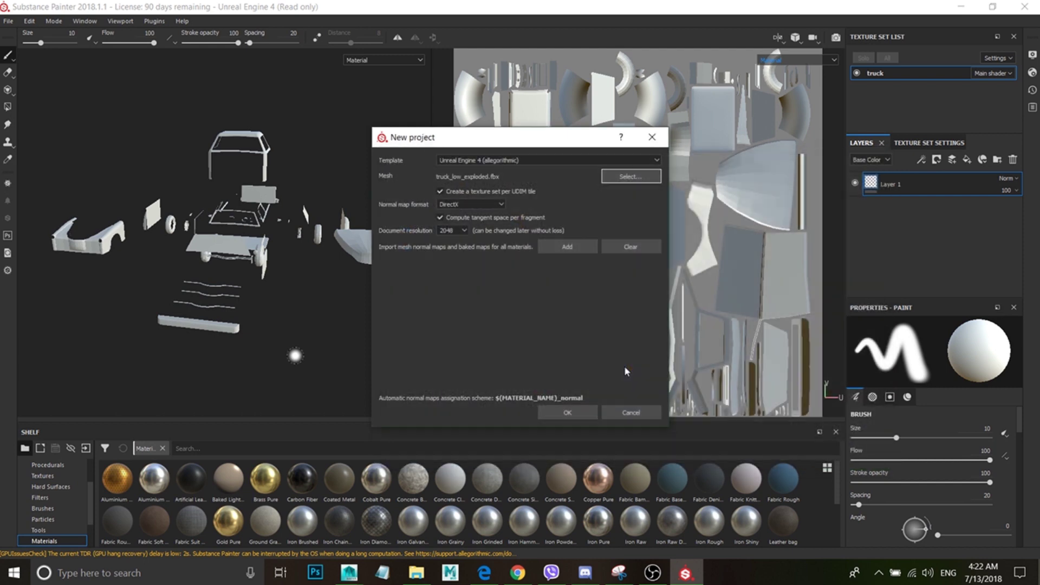
left_click(563, 411)
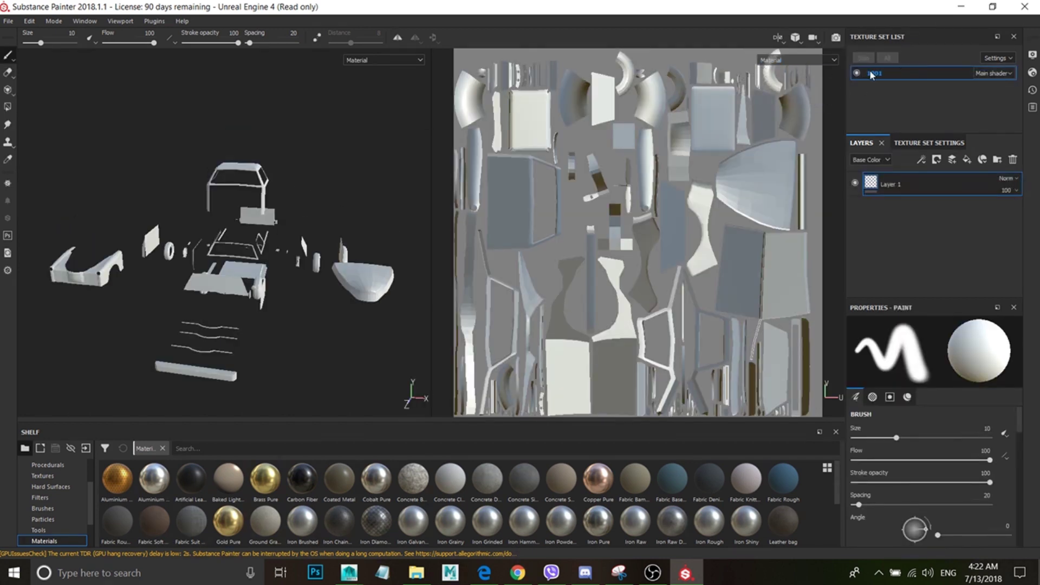
Rename the texture set to 'truck' and show its settings down to Mesh maps
double_click(874, 73)
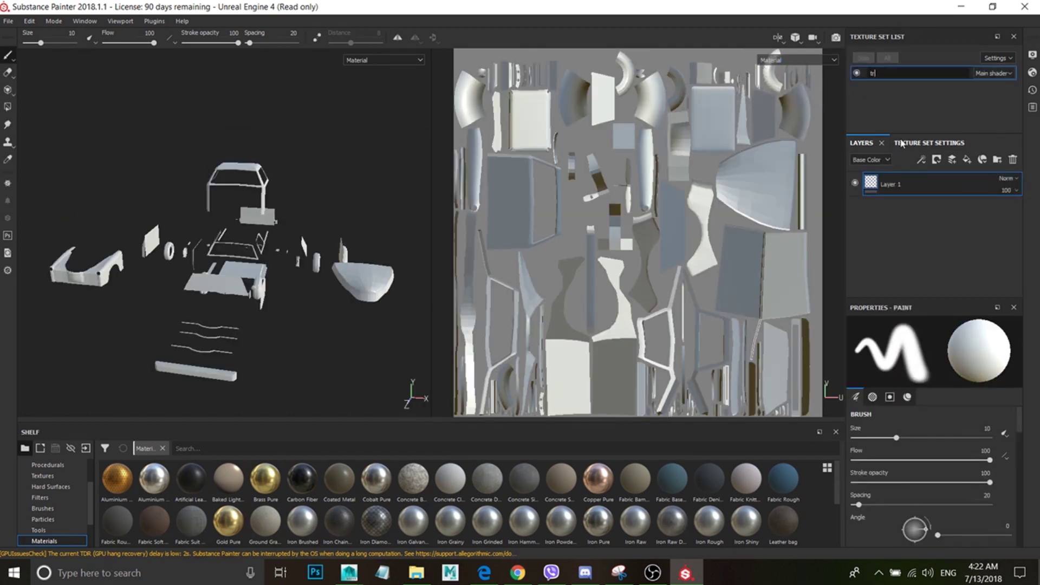
key("Return")
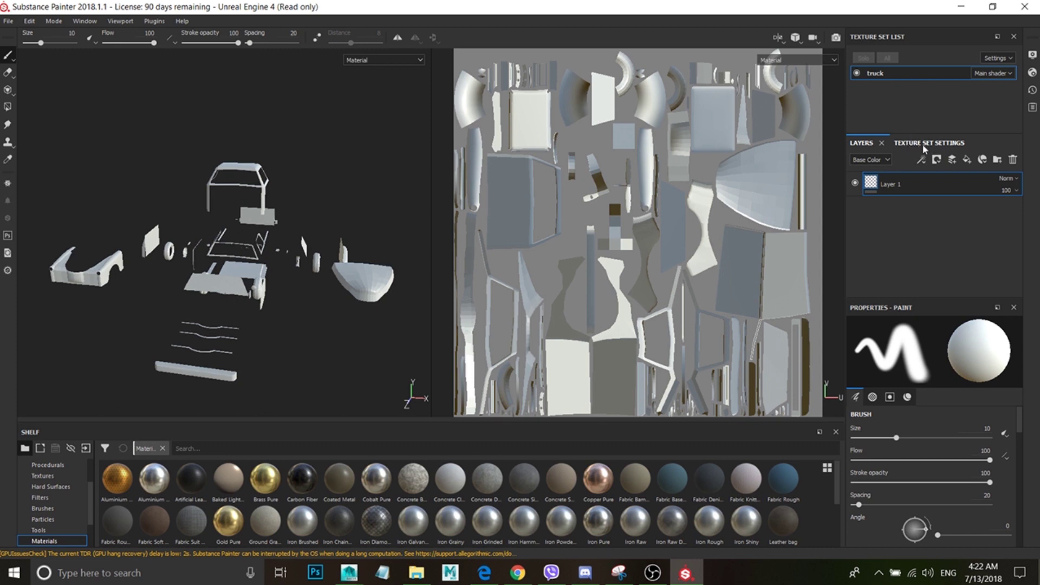
left_click(940, 143)
scroll(952, 221, "down", 2)
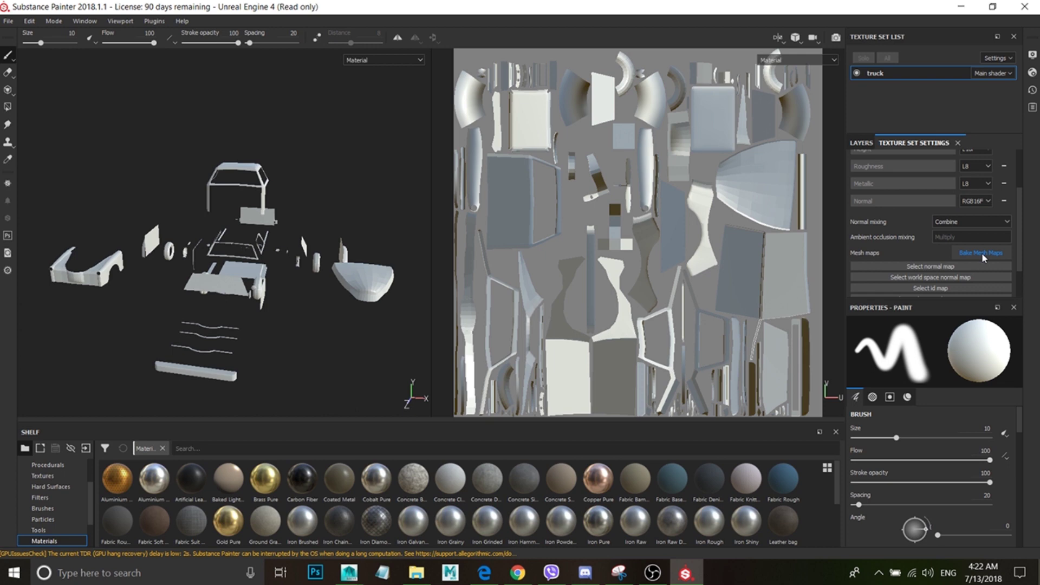
Bake mesh maps from truck_high_exploded with max frontal and rear distances around 0.64
left_click(982, 254)
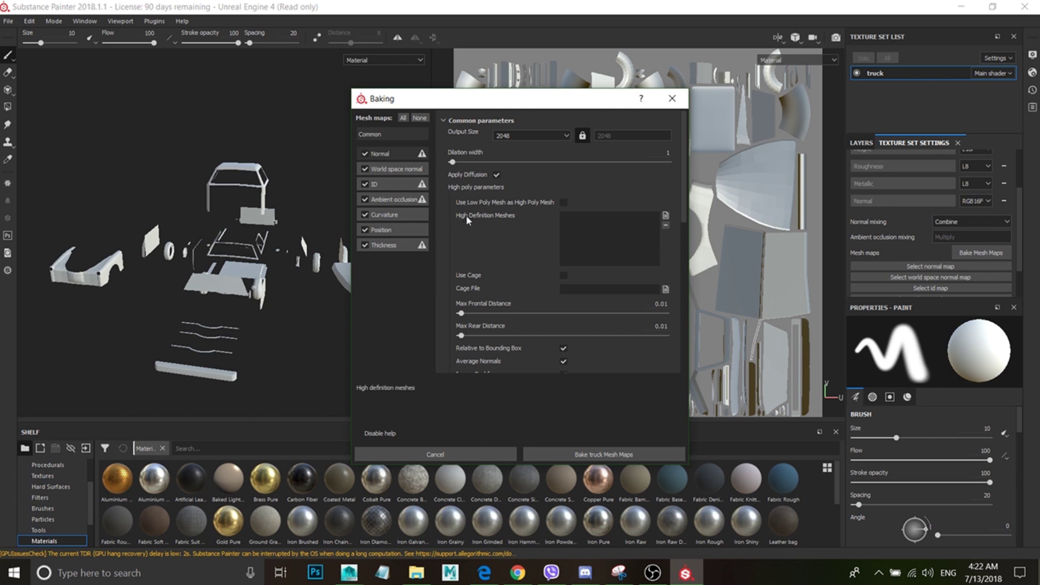
left_click(665, 217)
scroll(572, 325, "down", 3)
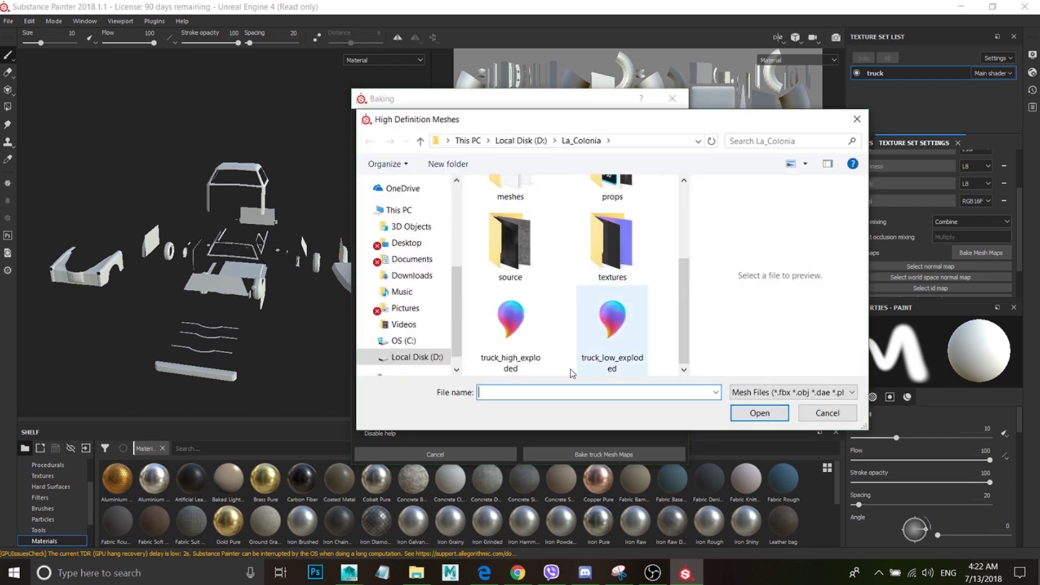
double_click(509, 327)
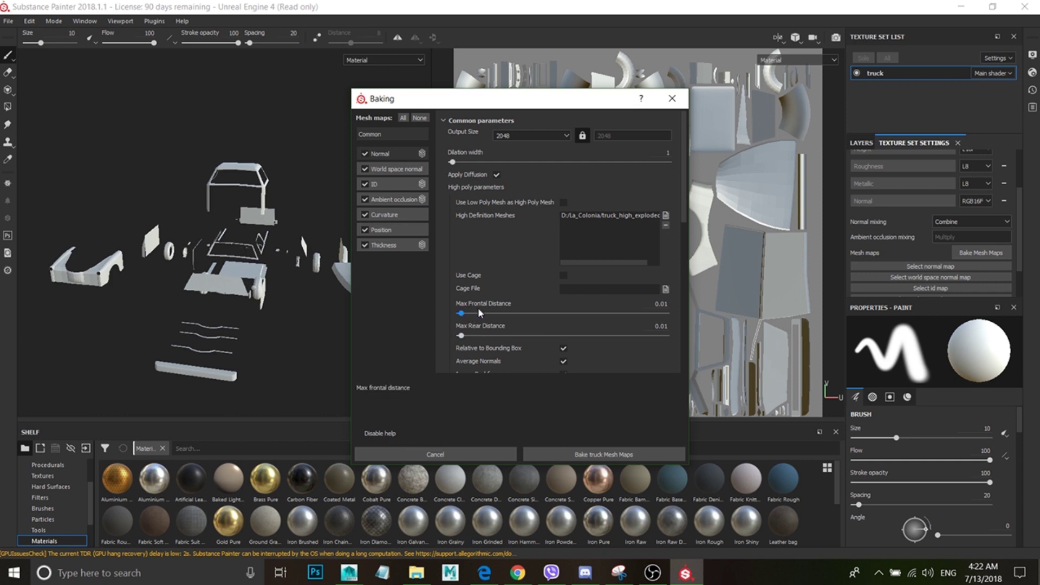
left_click_drag(460, 313, 480, 318)
left_click_drag(560, 324, 590, 314)
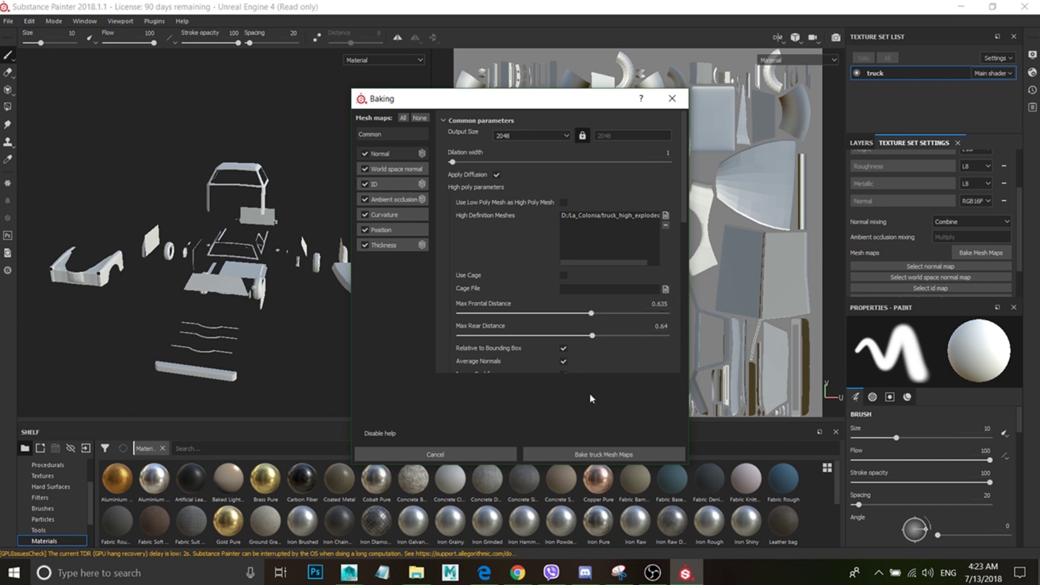
left_click(600, 455)
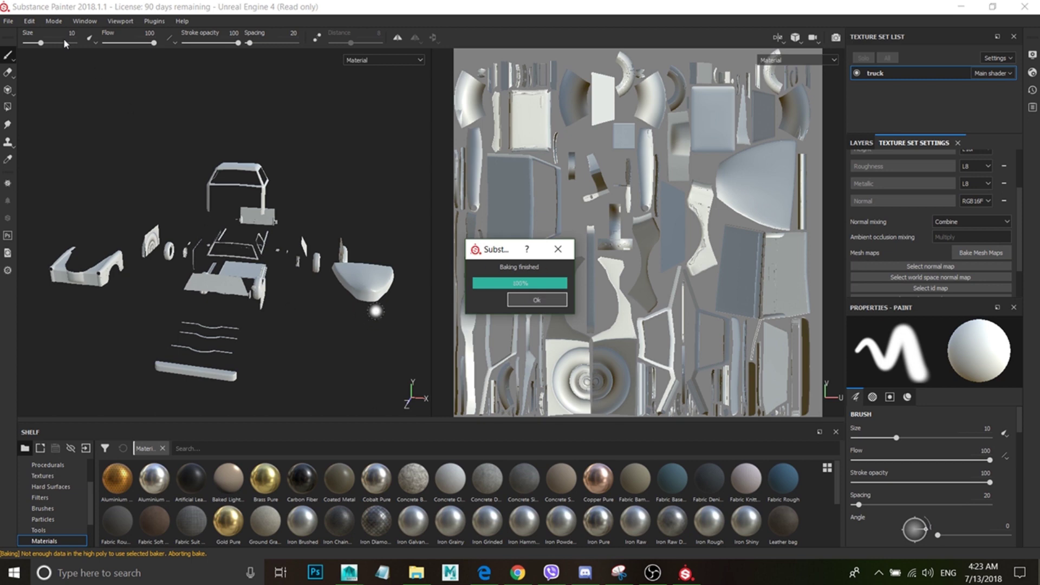
key("Return")
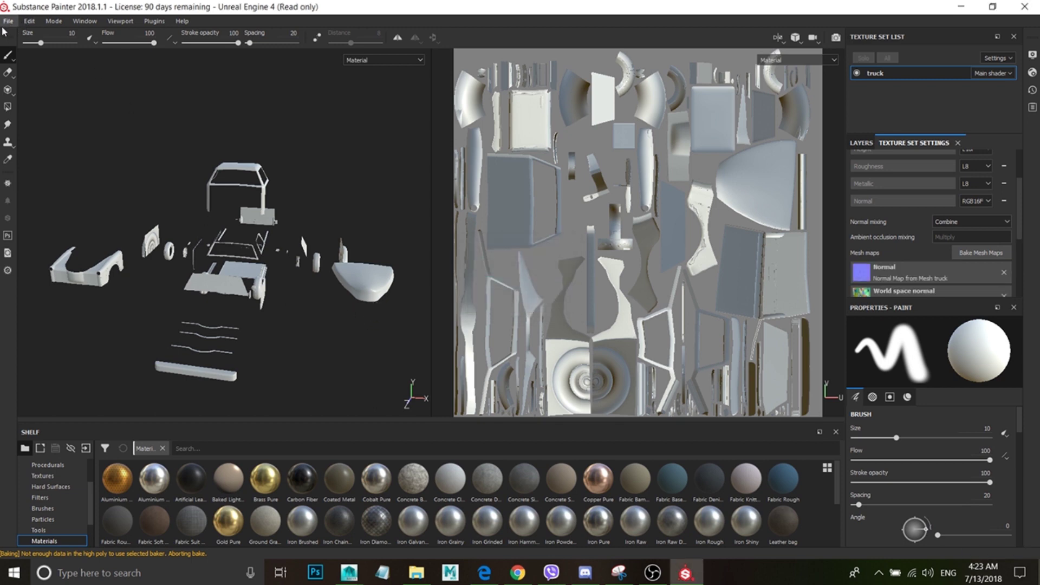
Choose the Unreal Engine 4 (Packed) preset for texture export
left_click(6, 23)
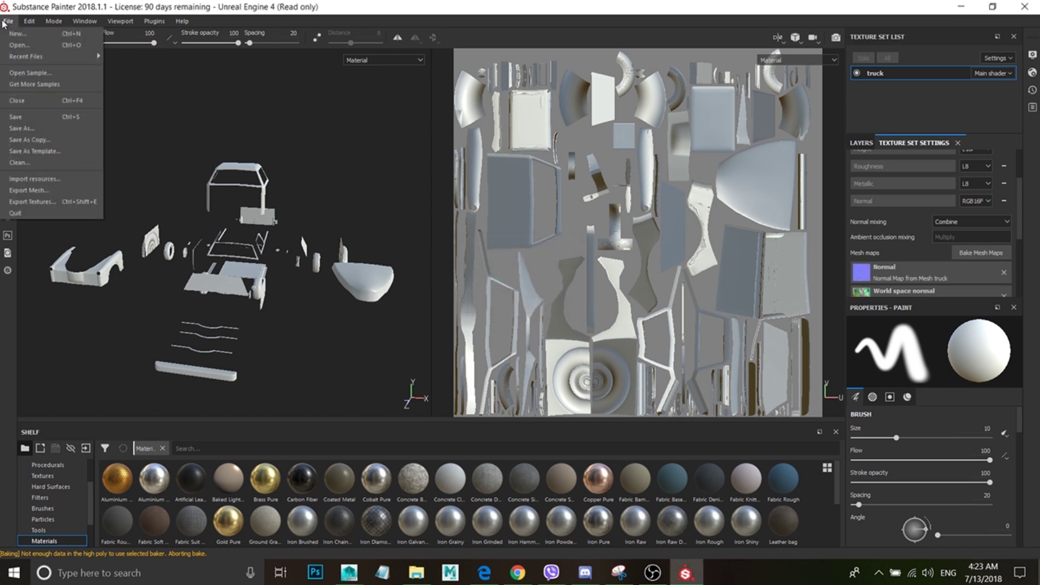
left_click(24, 202)
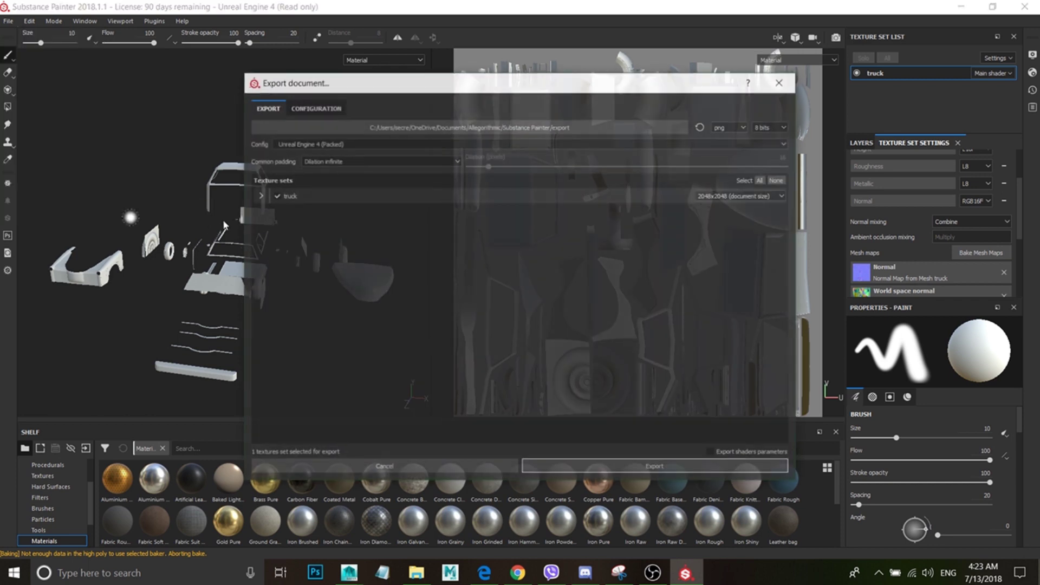
left_click(301, 108)
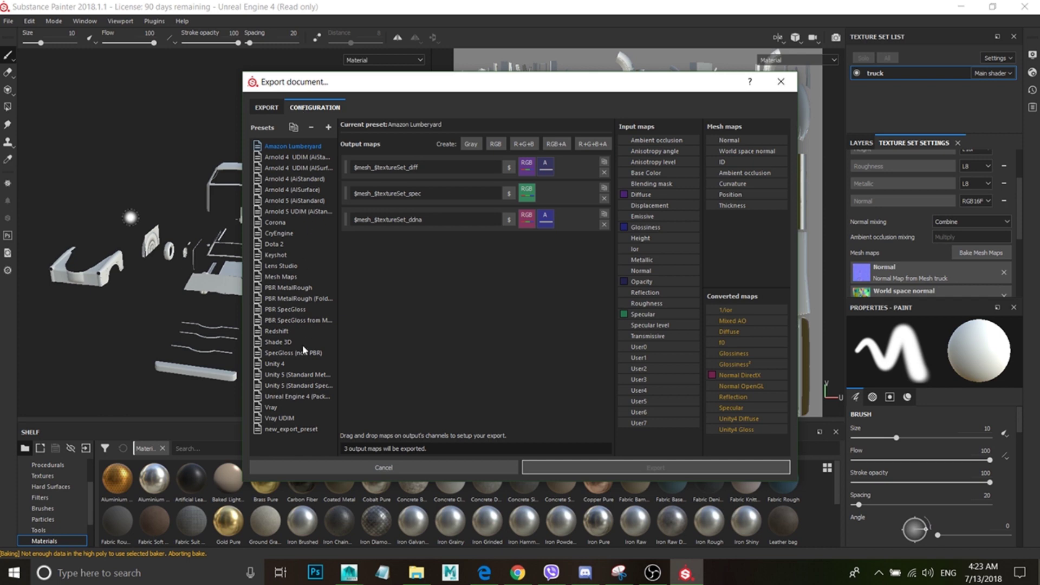
left_click(297, 397)
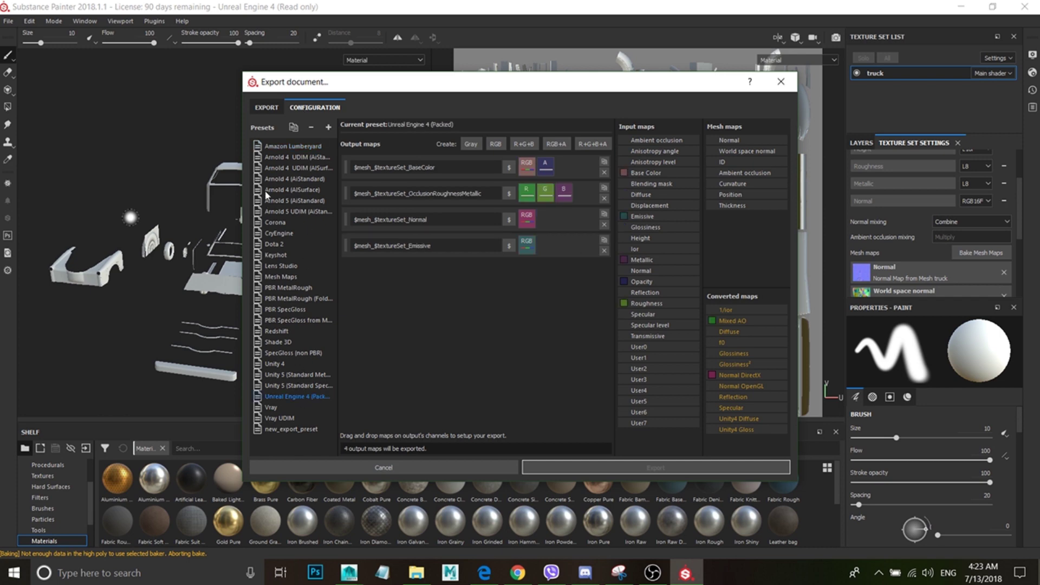
left_click(266, 108)
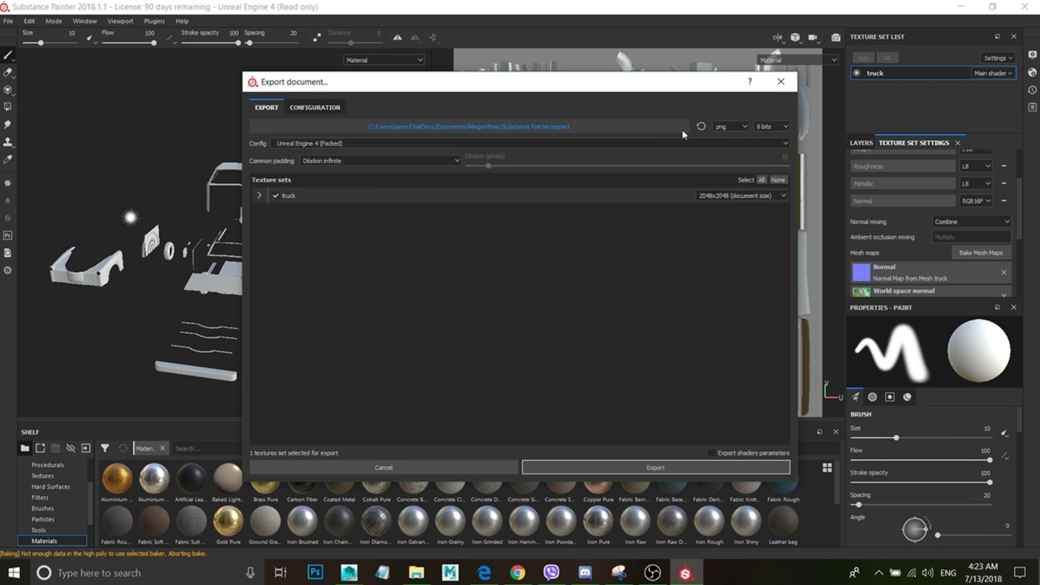
Export the truck textures as 8-bit PNGs into the D:/La_Colonia folder
left_click(594, 127)
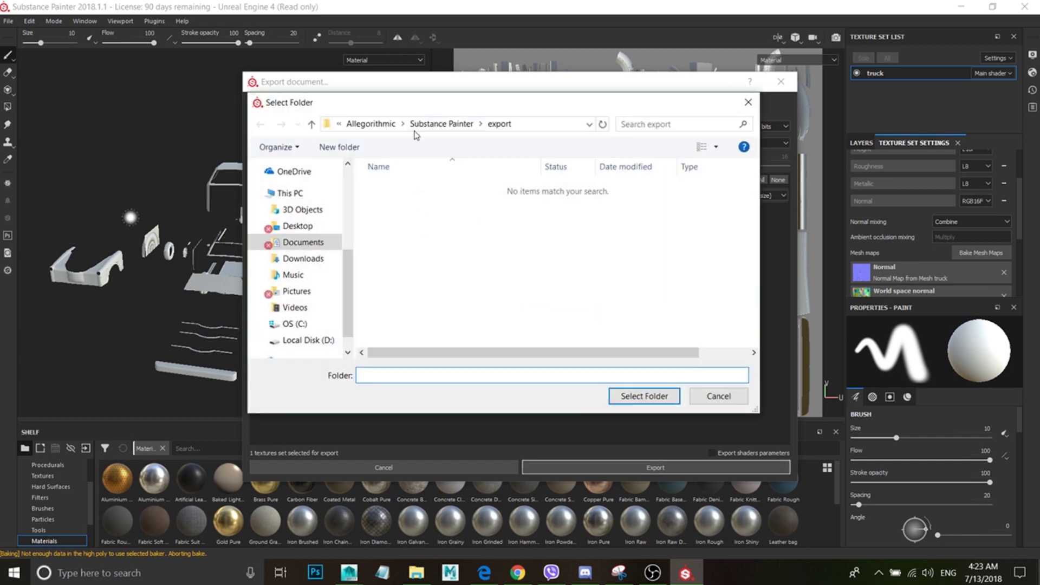
scroll(304, 256, "up", 2)
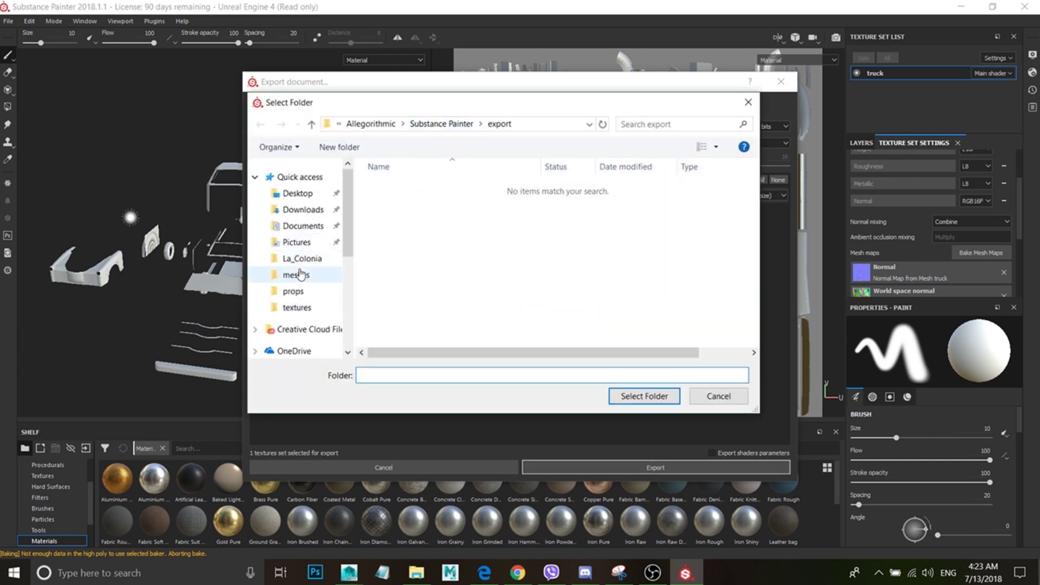
left_click(302, 258)
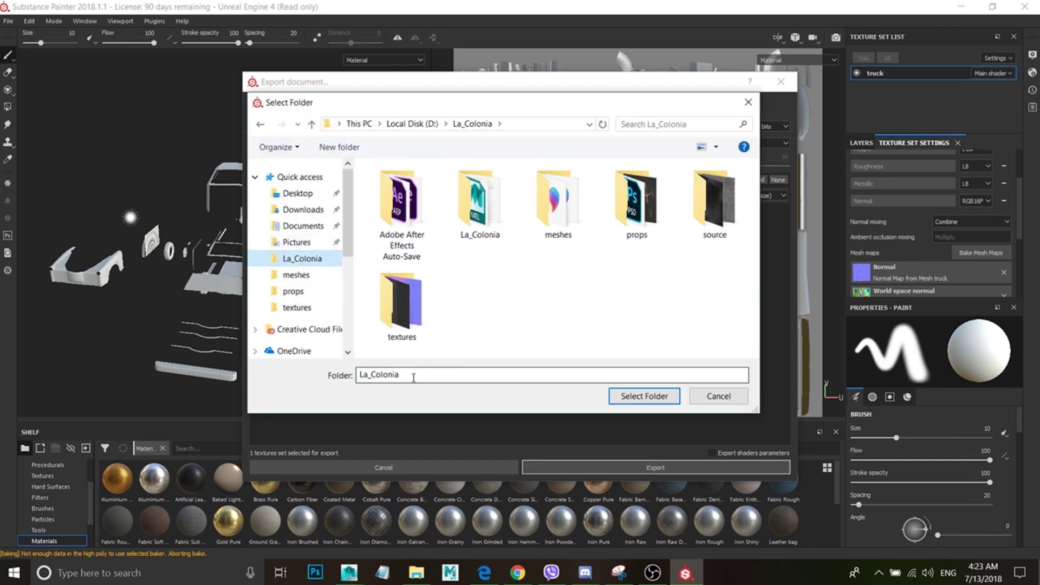
left_click(623, 399)
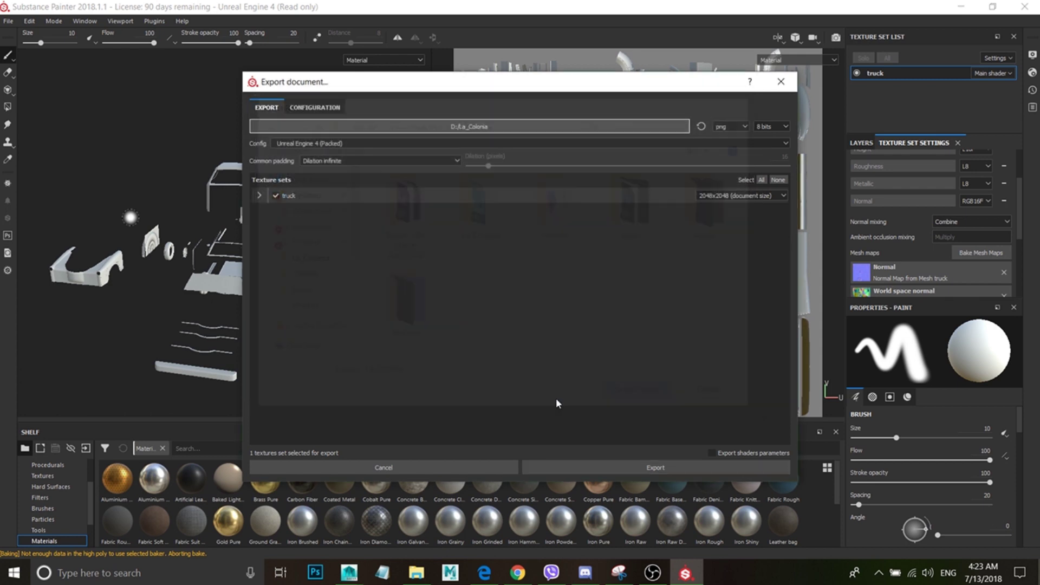
left_click(644, 471)
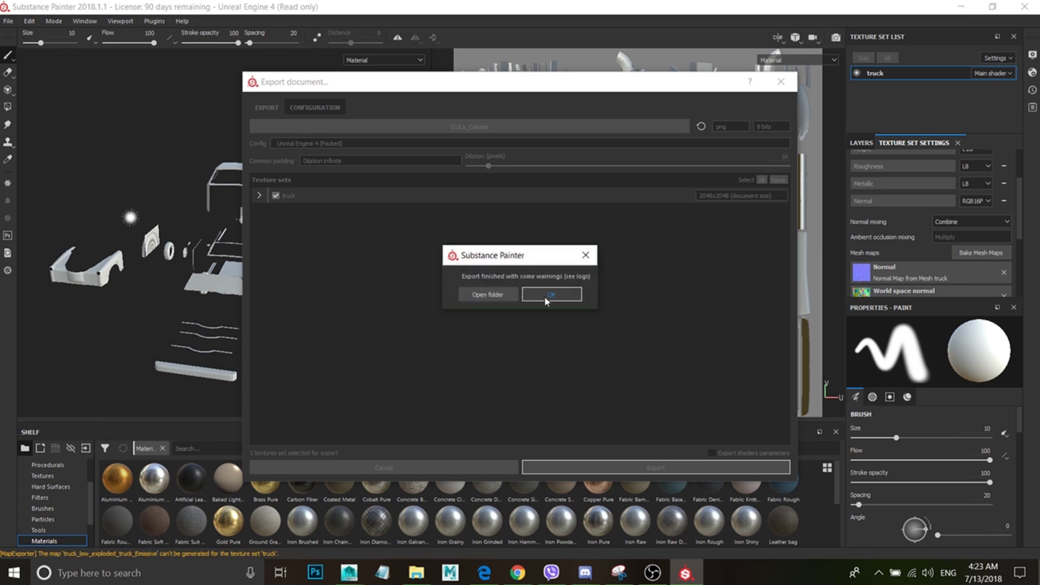
left_click(545, 295)
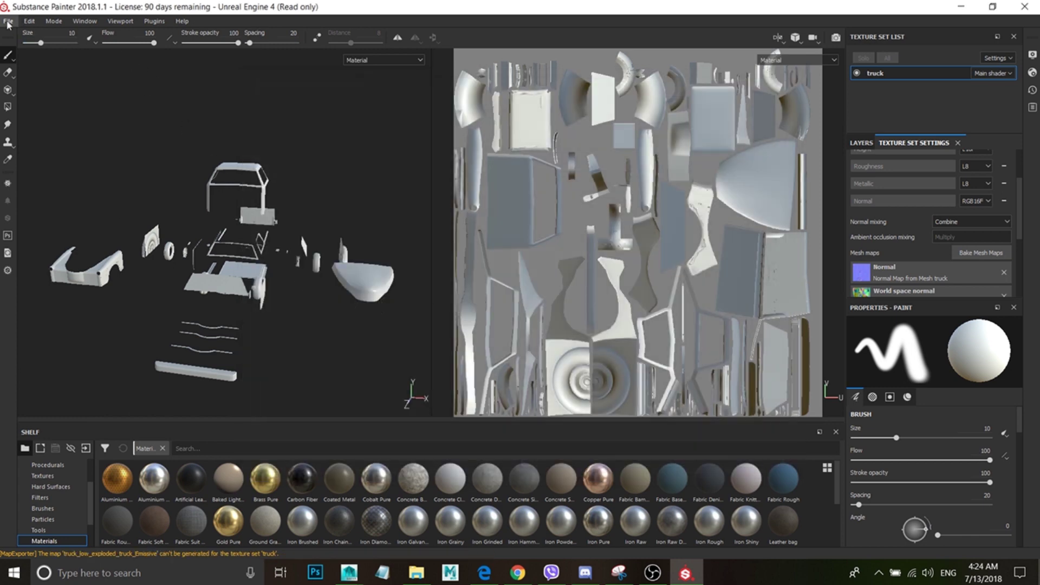
Close the current project without saving and start a new one on pickup_low.fbx
left_click(8, 21)
left_click(16, 100)
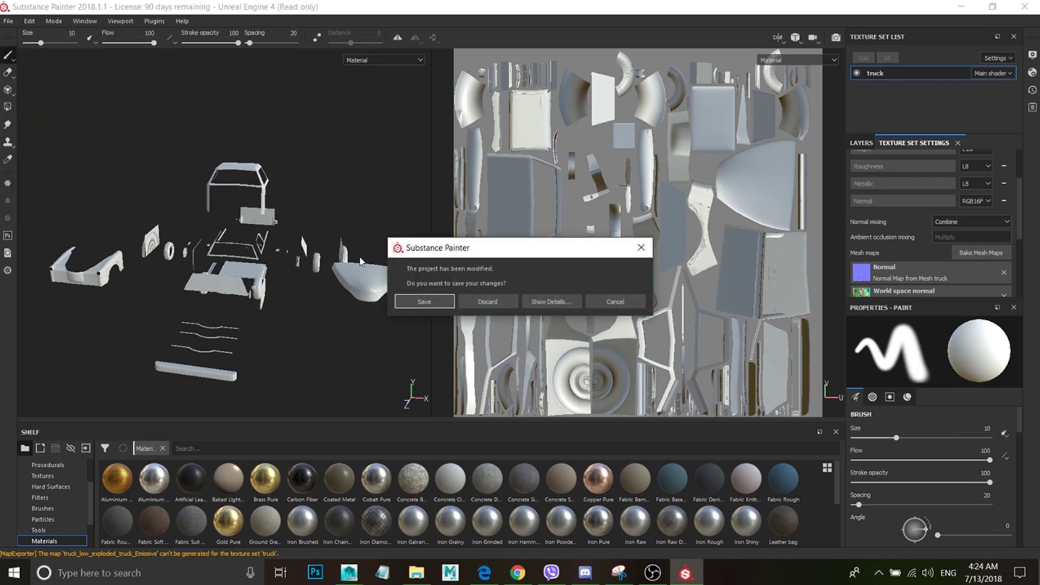
left_click(474, 301)
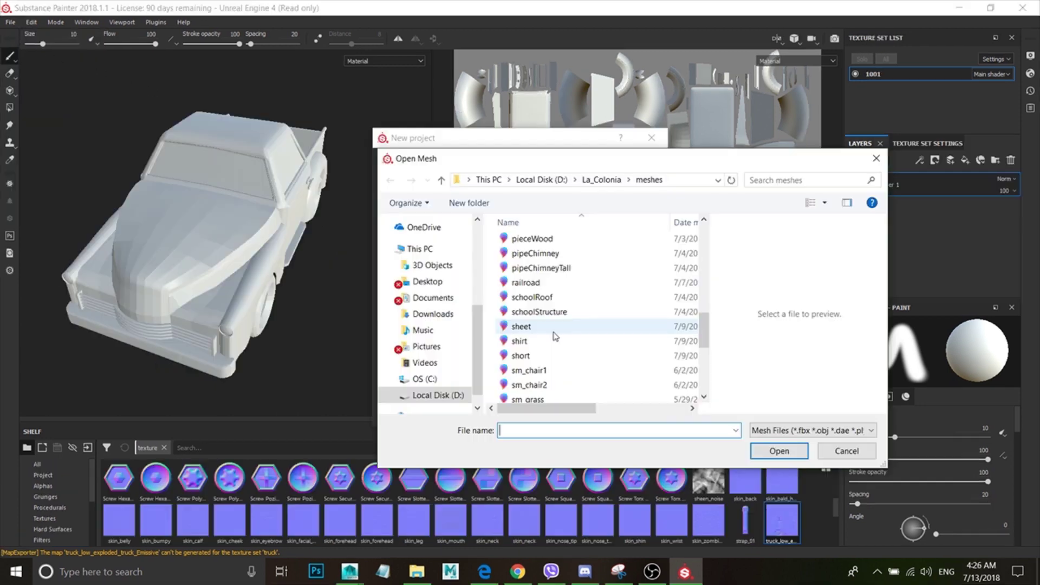
scroll(543, 283, "up", 1)
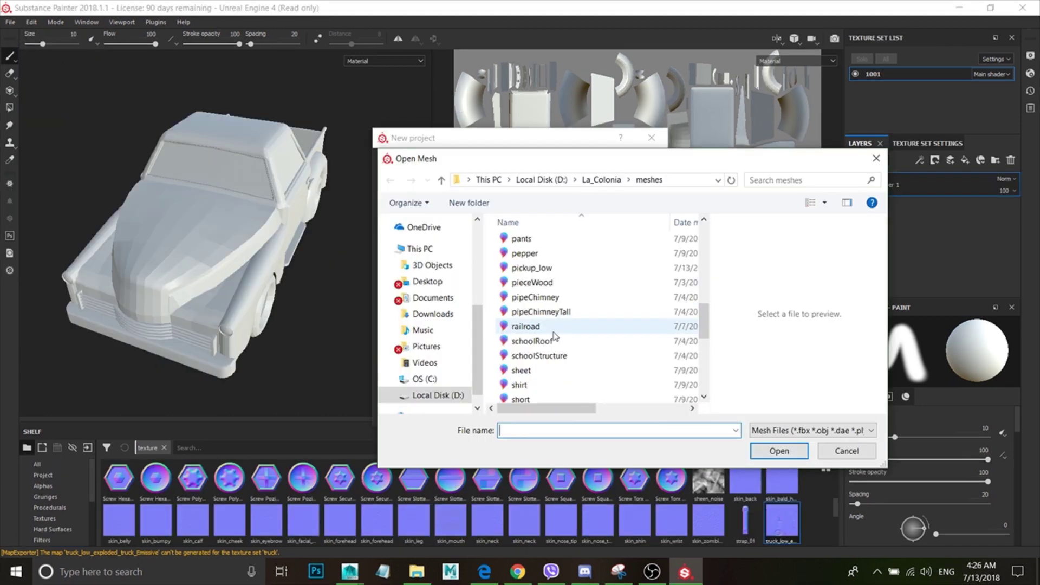
left_click(536, 269)
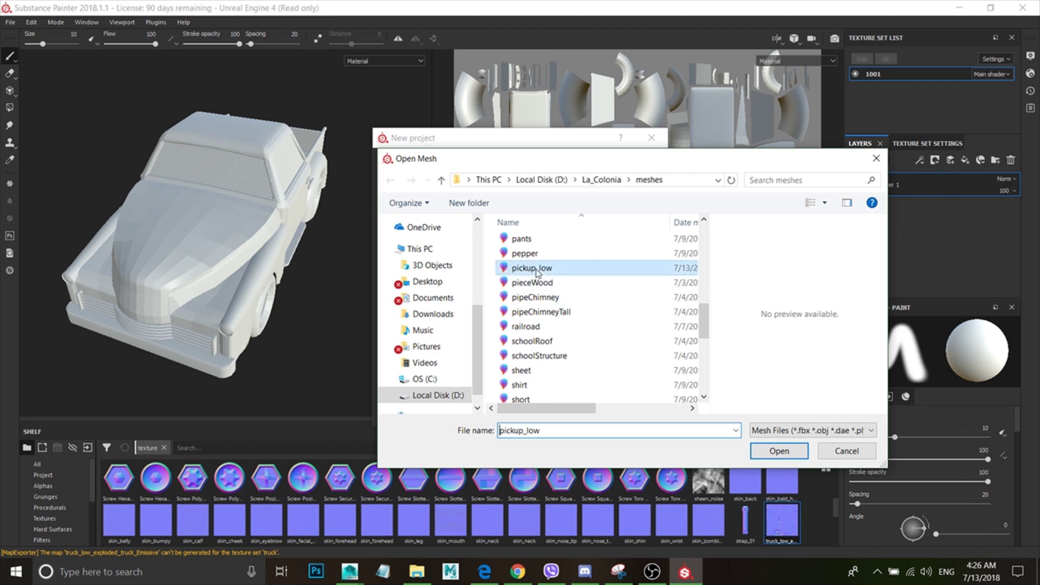
double_click(536, 269)
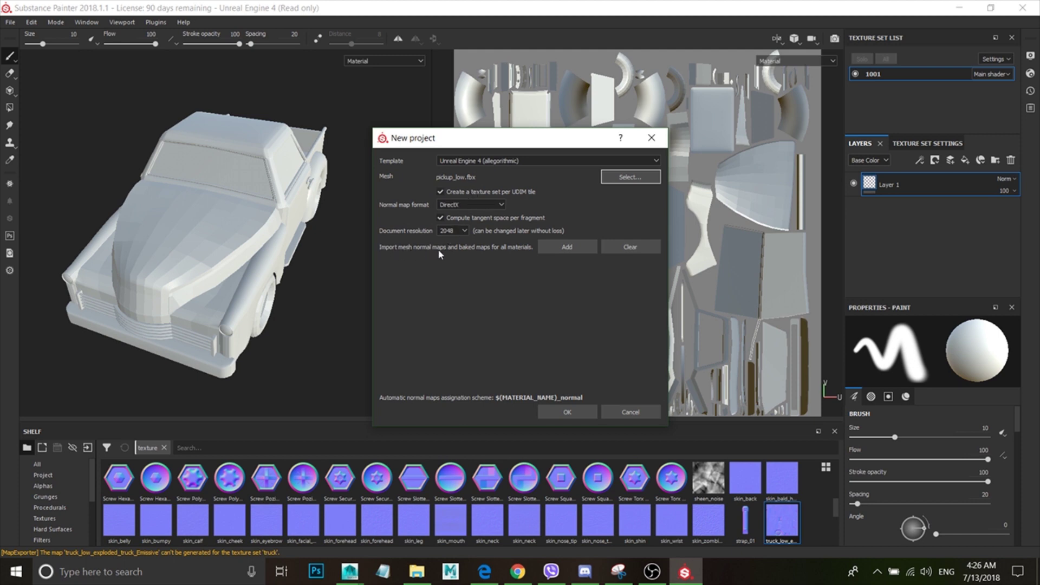
Import truck_low_exploded_truck_Normal.png with the project and create it
left_click(566, 247)
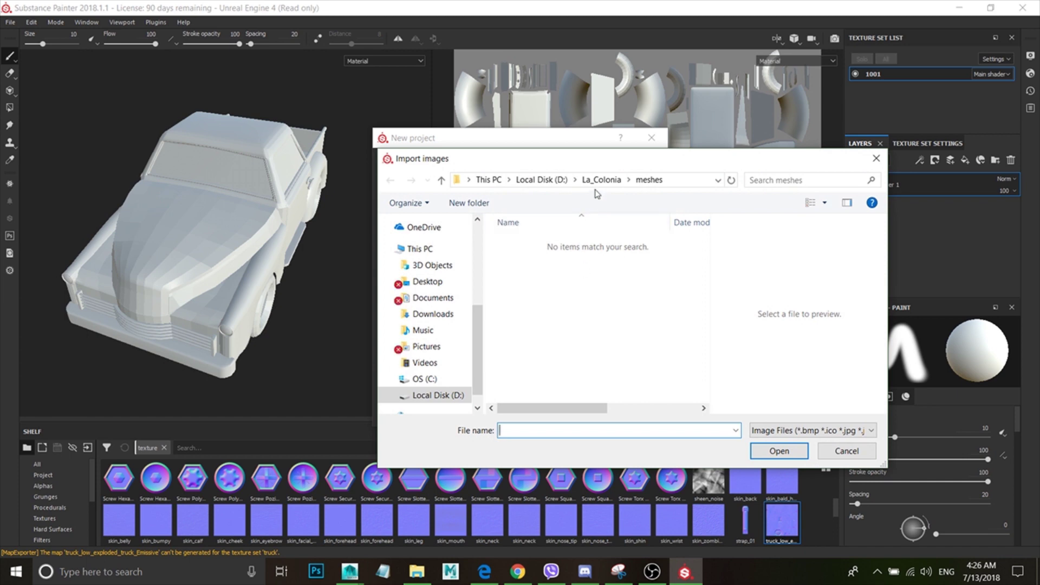
left_click(600, 185)
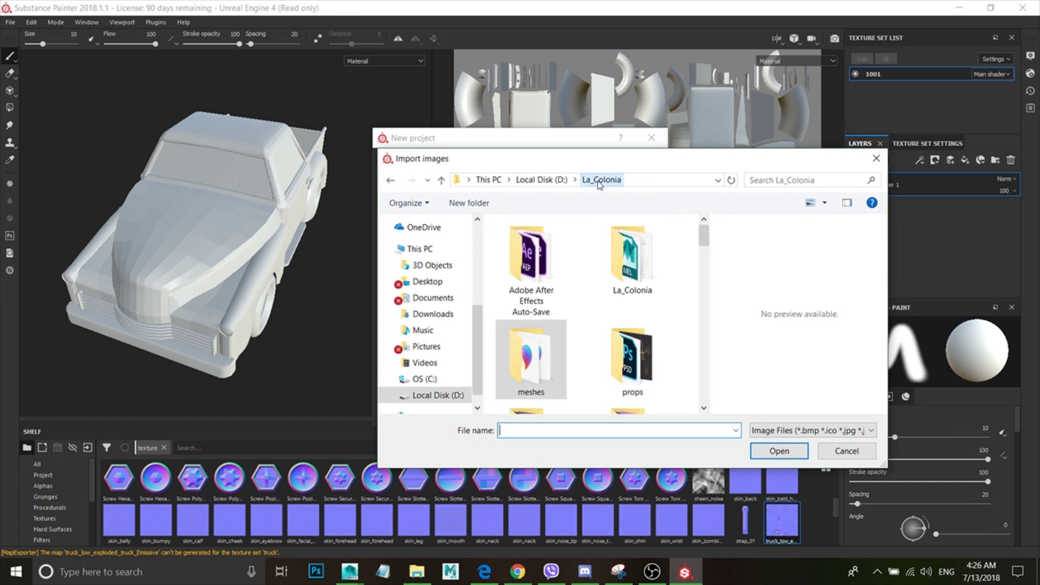
scroll(611, 325, "down", 1)
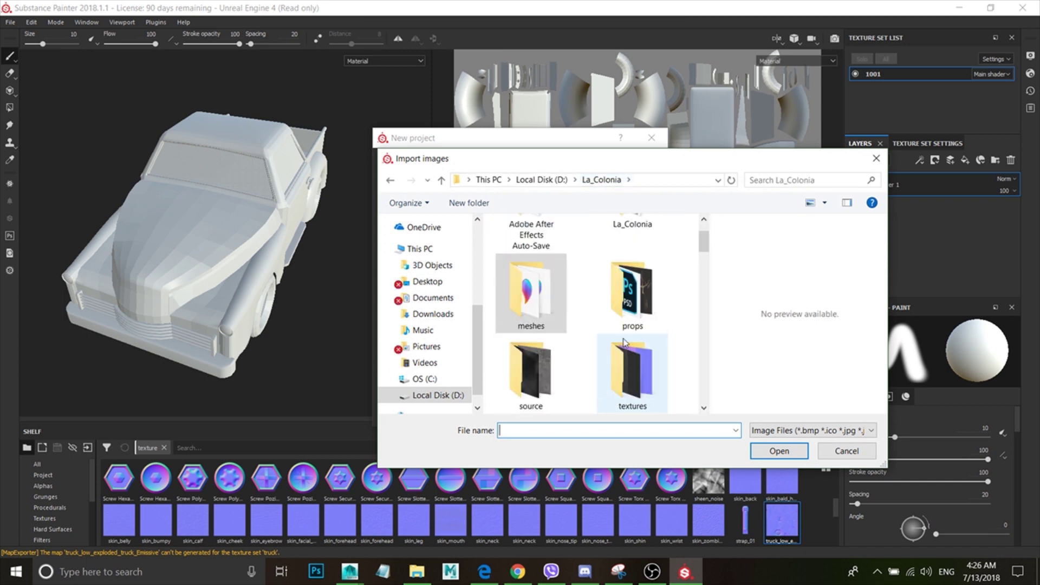
scroll(624, 341, "down", 5)
scroll(623, 341, "down", 10)
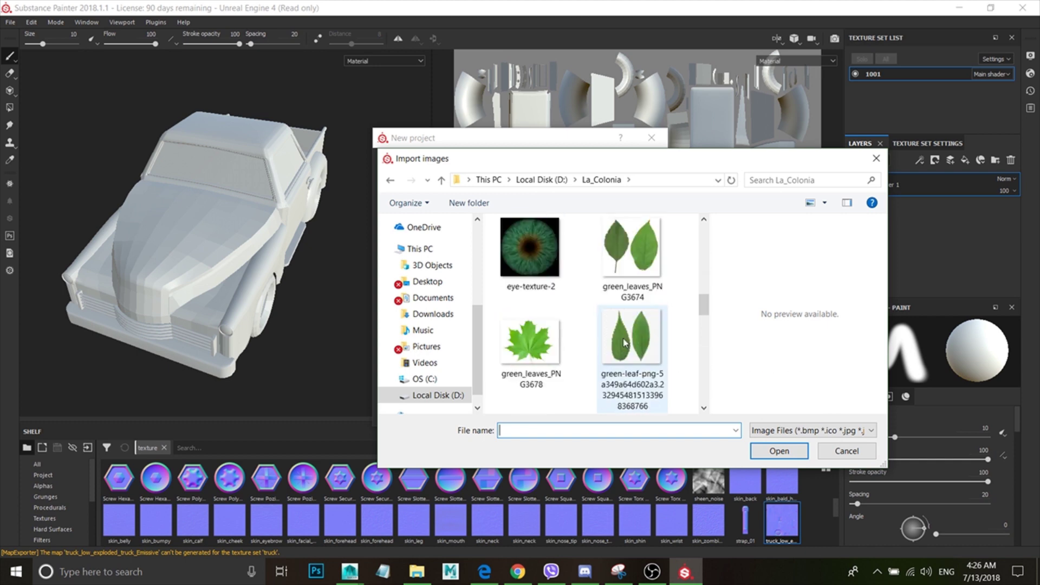
scroll(624, 341, "down", 5)
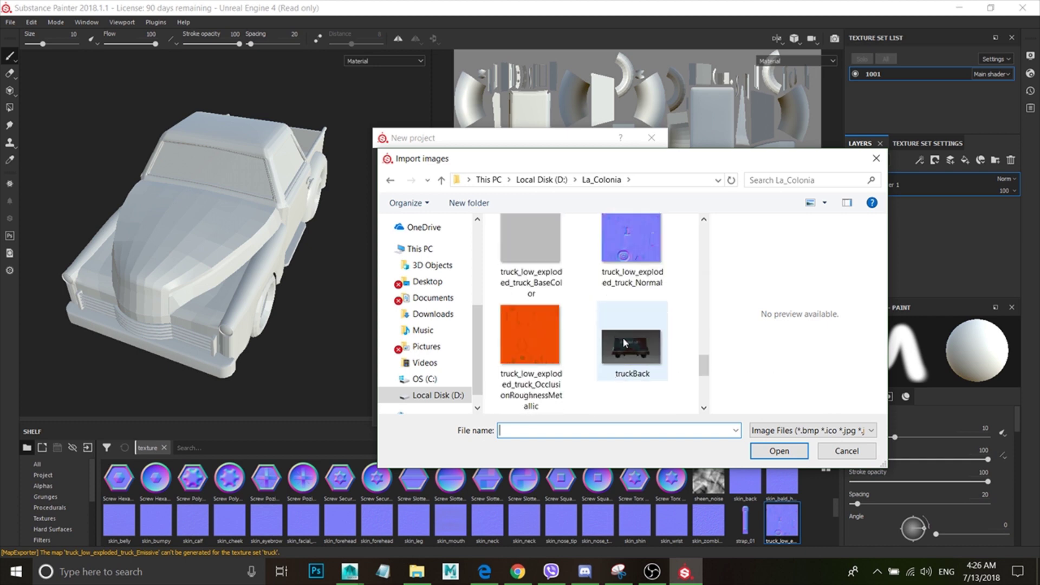
scroll(622, 265, "up", 1)
left_click(623, 266)
double_click(623, 265)
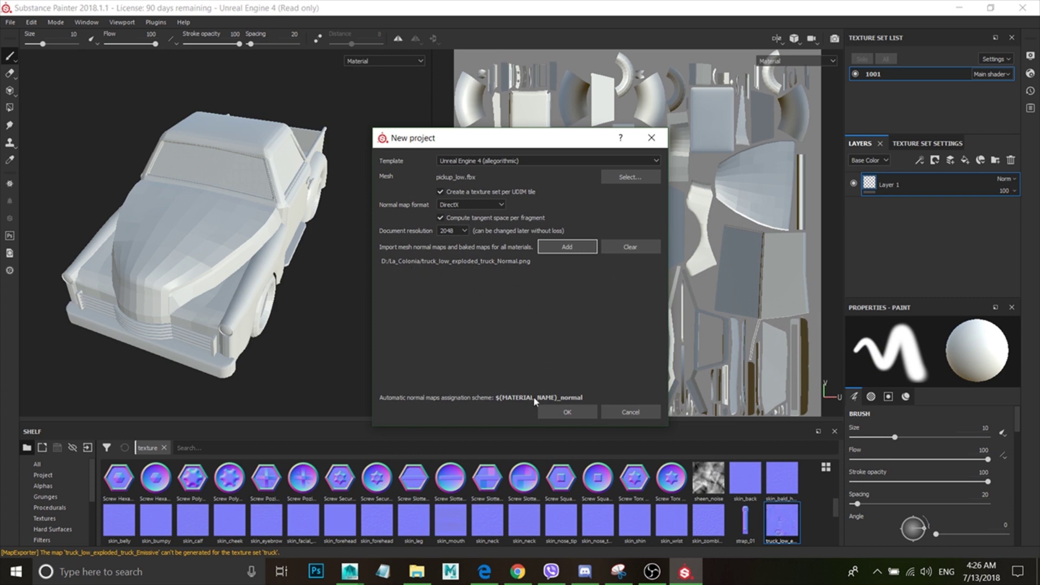
left_click(565, 412)
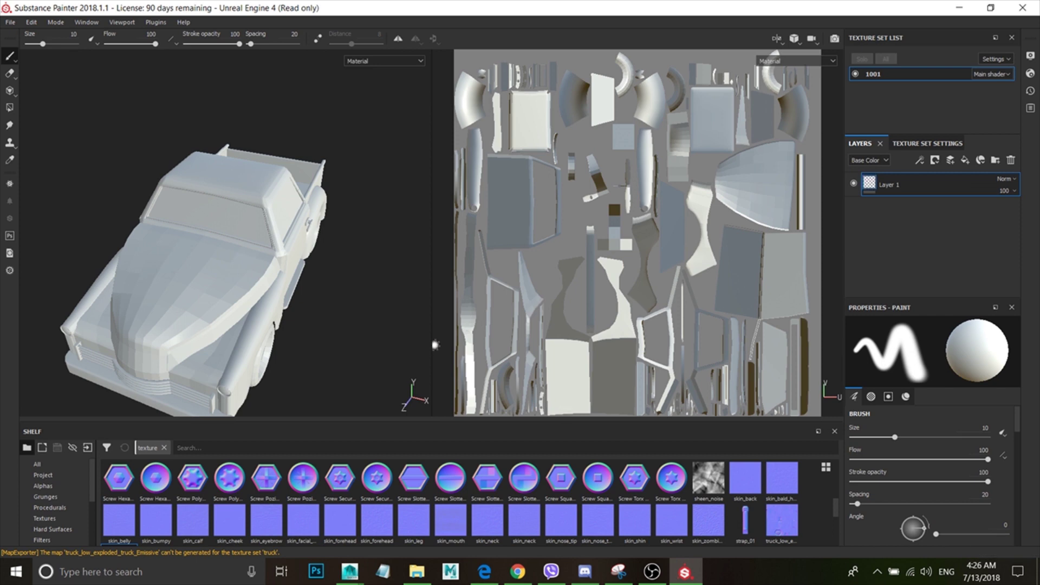
Set truck_low_exploded_truck_Normal as the Normal mesh map in Texture Set Settings
left_click(926, 144)
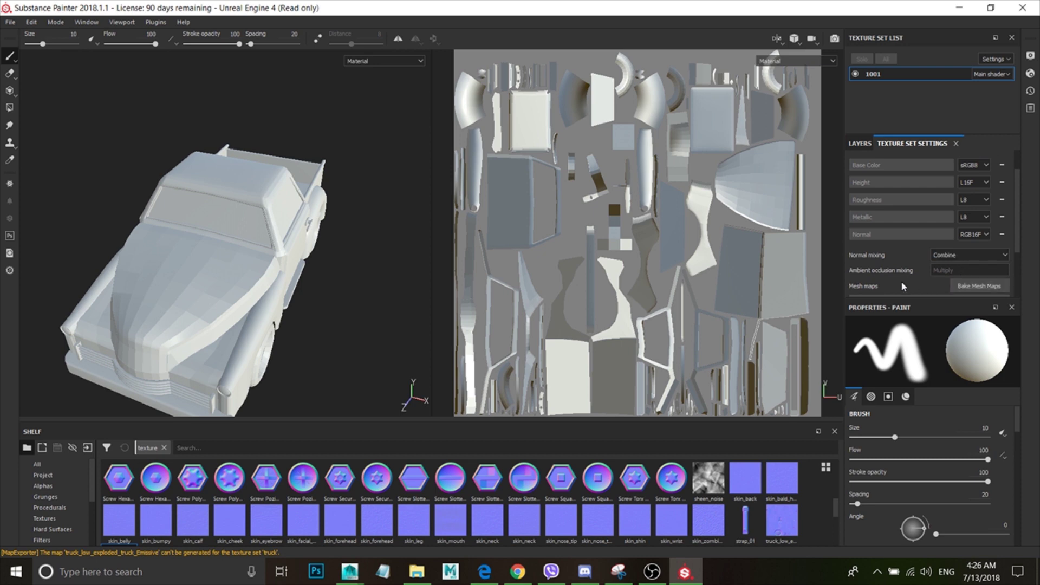
scroll(903, 282, "down", 1)
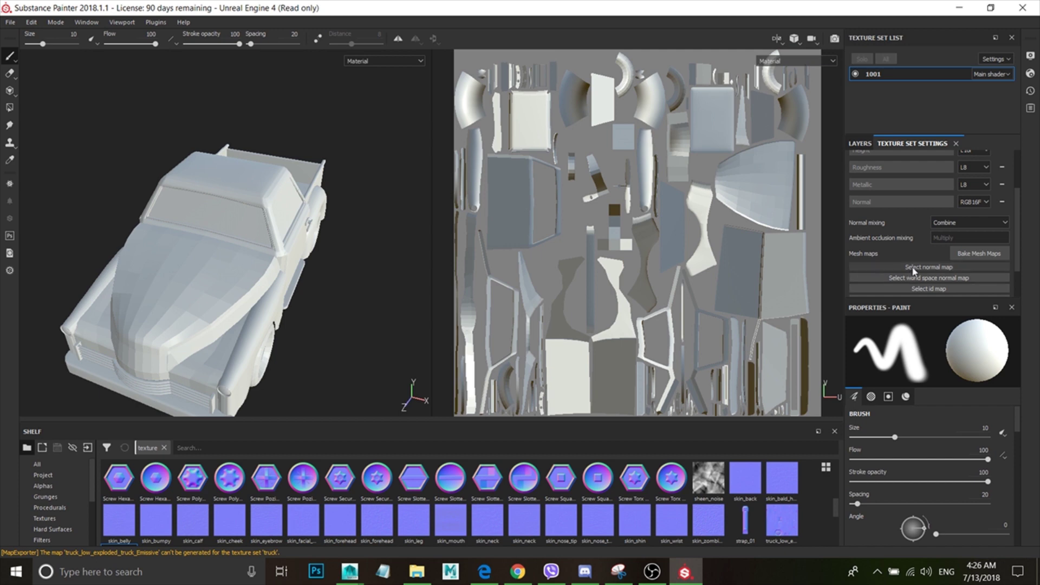
left_click(911, 266)
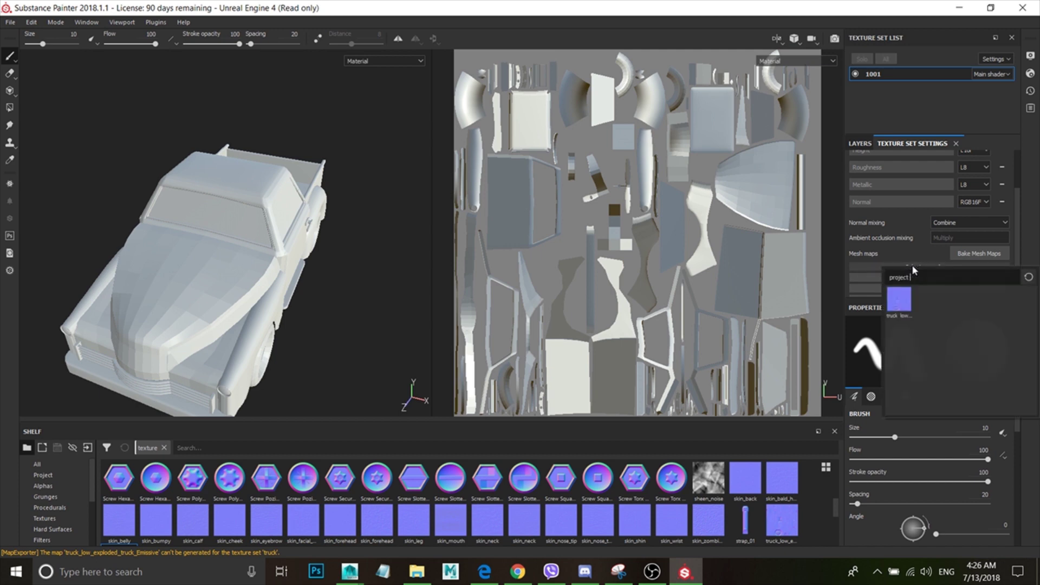
left_click(899, 299)
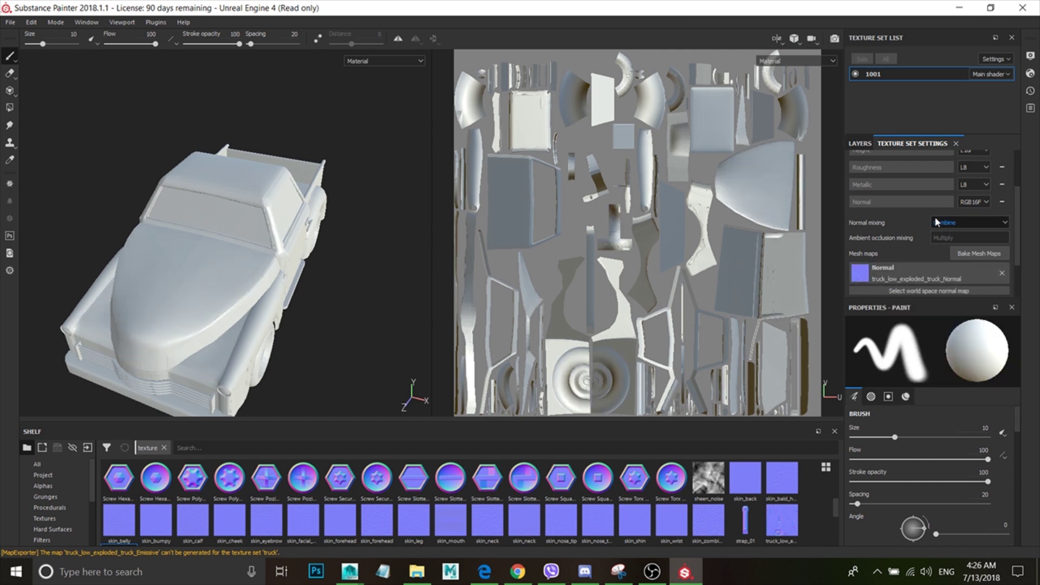
left_click_drag(152, 356, 228, 304, "alt")
scroll(227, 305, "up", 5)
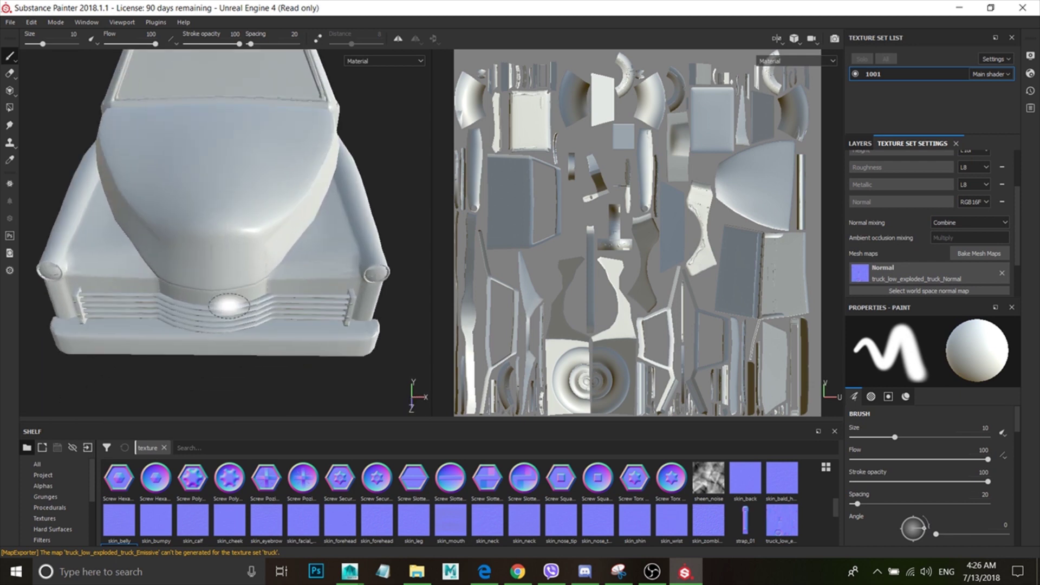
Try Replace normal mixing, then return it to Combine
left_click(935, 224)
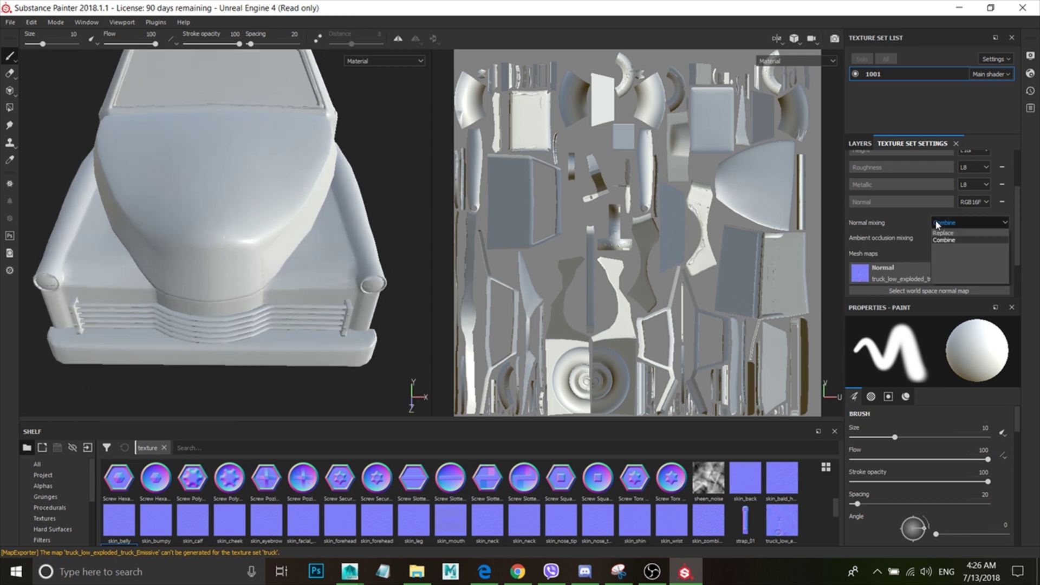
left_click(946, 233)
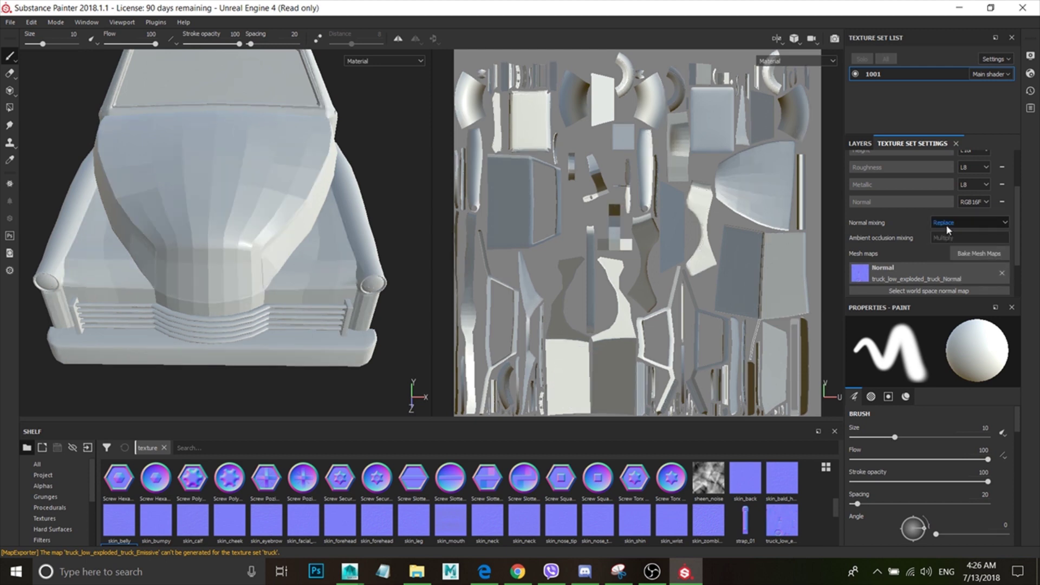
left_click(945, 223)
left_click(943, 239)
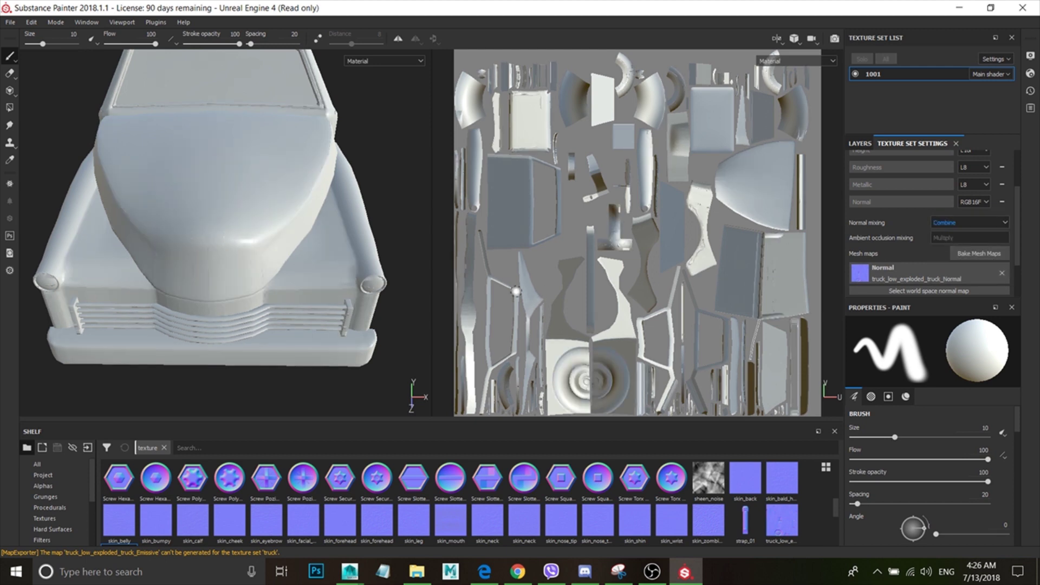
left_click_drag(254, 305, 184, 289, "alt")
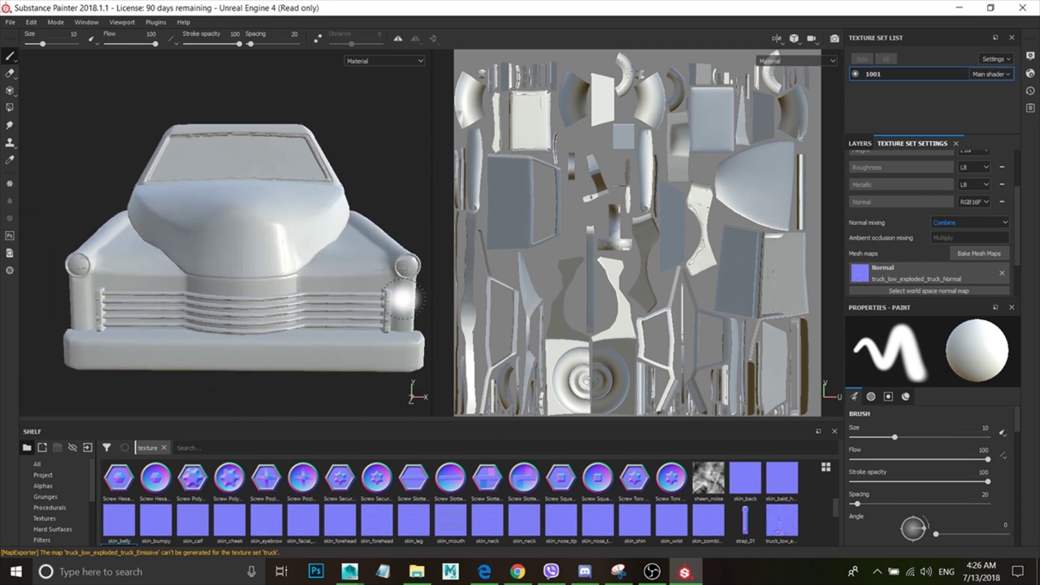
Bake the 1001 mesh maps from the Baking dialog
left_click(972, 258)
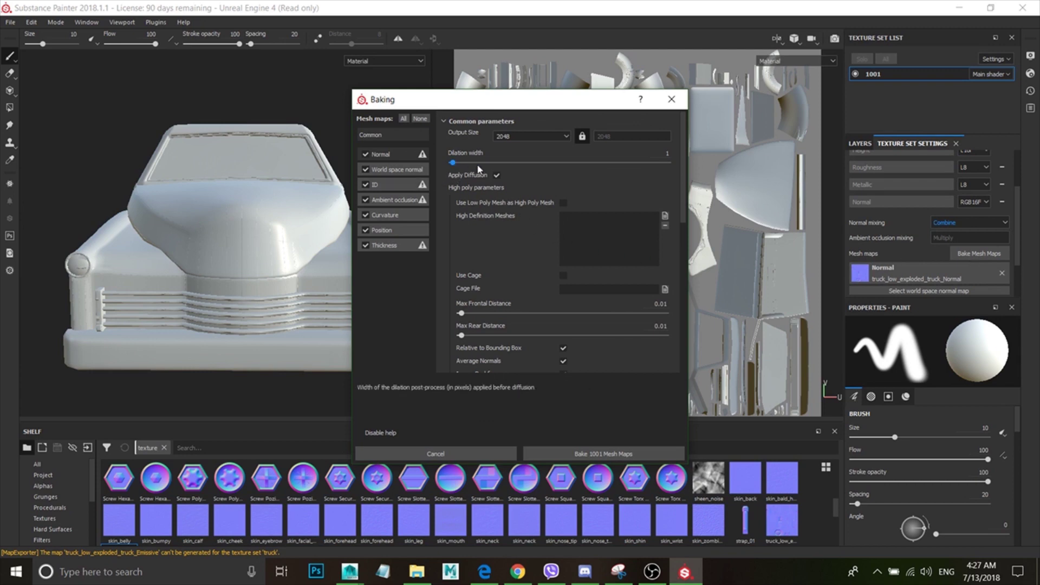
left_click(550, 449)
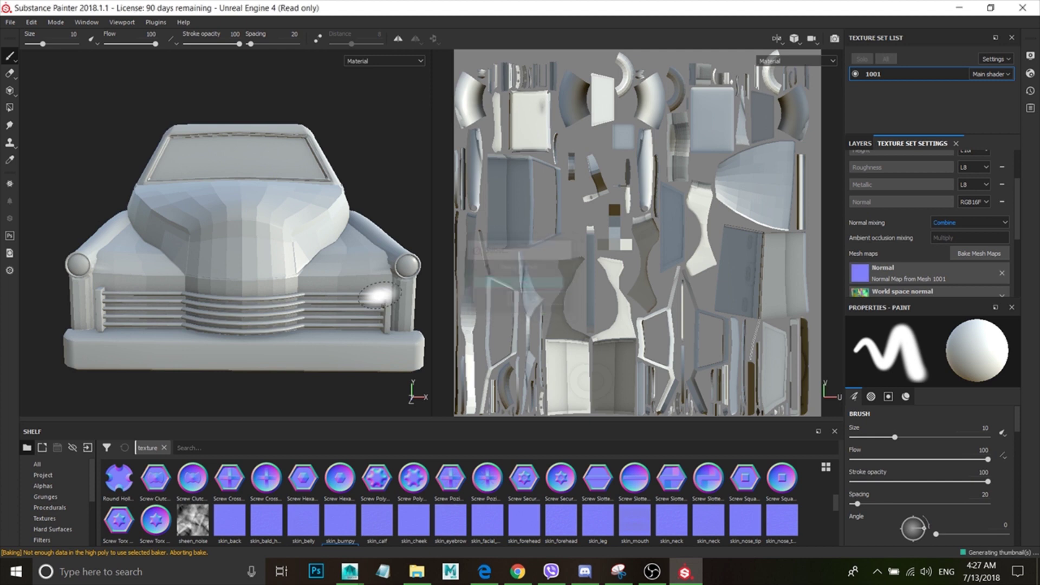
Switch normal mixing to Replace and back to Combine
left_click(949, 226)
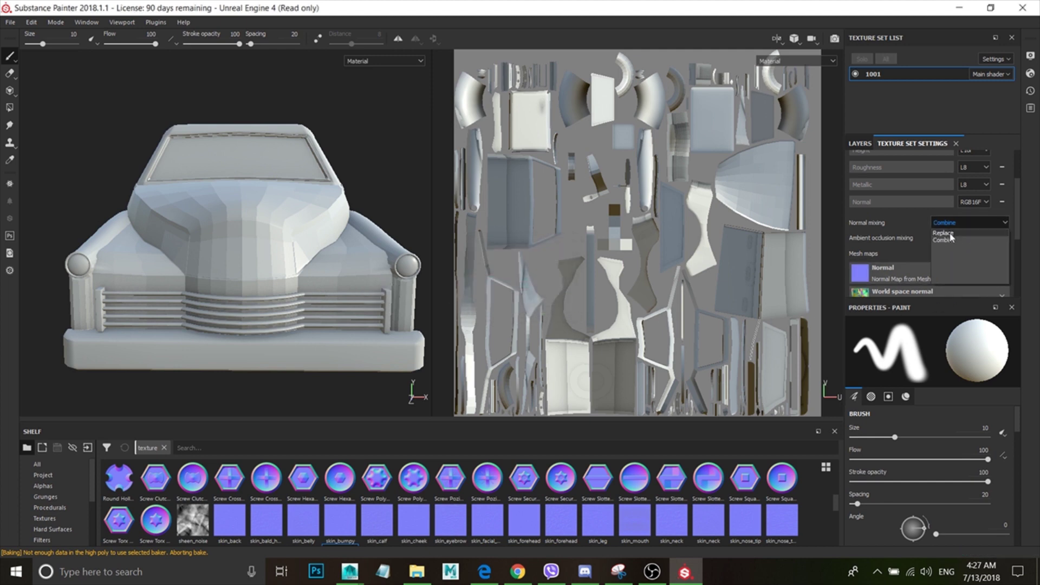
left_click(950, 233)
left_click(953, 226)
left_click(957, 241)
Reassign truck_low_exploded_truck_Normal to the Normal mesh map slot and inspect the pickup
left_click(915, 271)
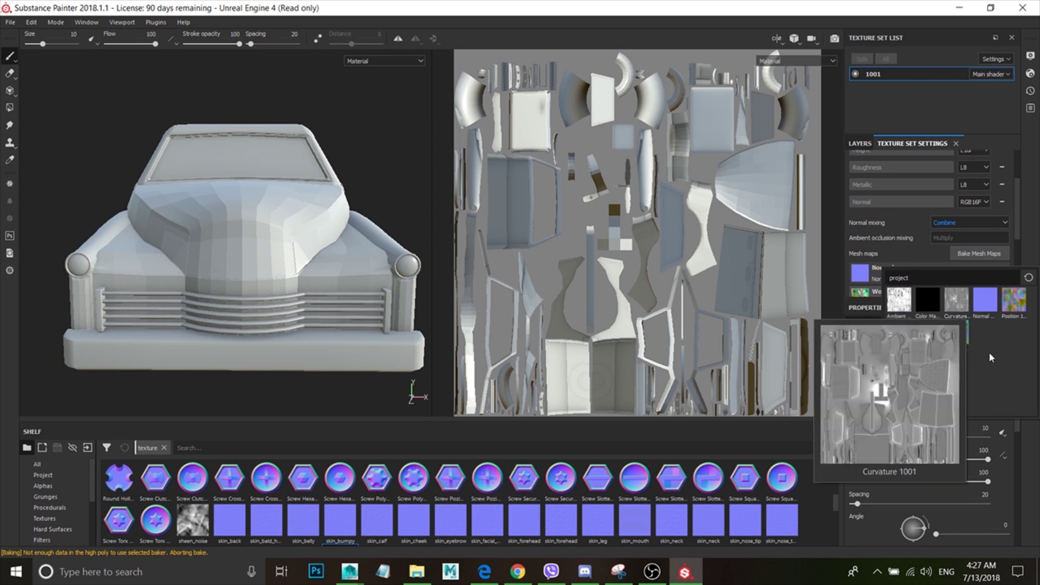
left_click(932, 336)
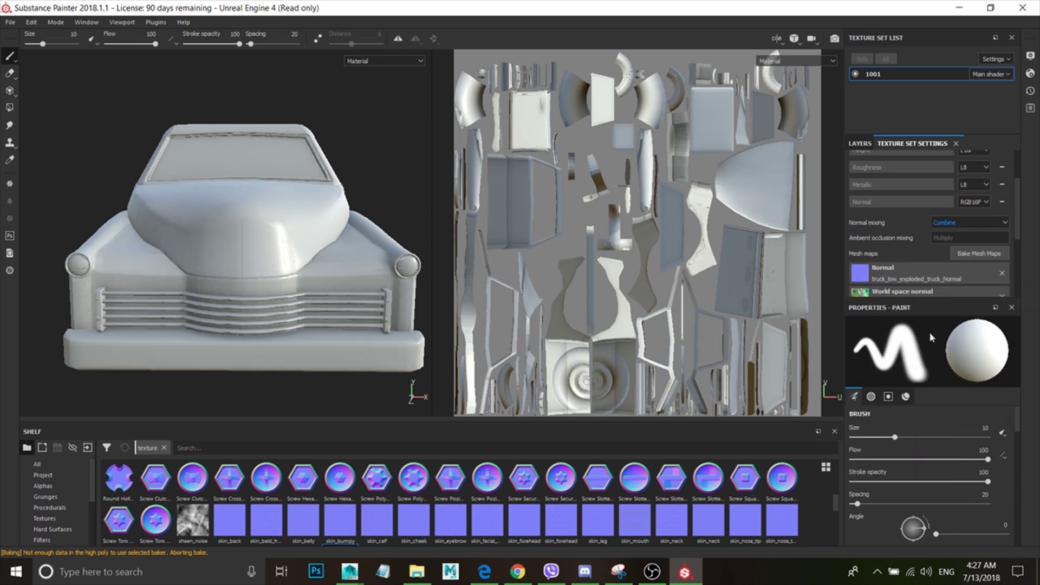
mouse_move(306, 208)
left_mouse_down("alt")
mouse_move(336, 242)
mouse_move(399, 234)
mouse_move(320, 265)
mouse_move(278, 162)
mouse_move(274, 236)
mouse_move(301, 239)
mouse_move(302, 250)
mouse_move(254, 259)
mouse_move(357, 284)
mouse_move(309, 274)
mouse_move(285, 309)
mouse_move(293, 317)
mouse_move(270, 333)
mouse_move(287, 336)
mouse_move(313, 324)
mouse_move(282, 280)
left_mouse_up("alt")
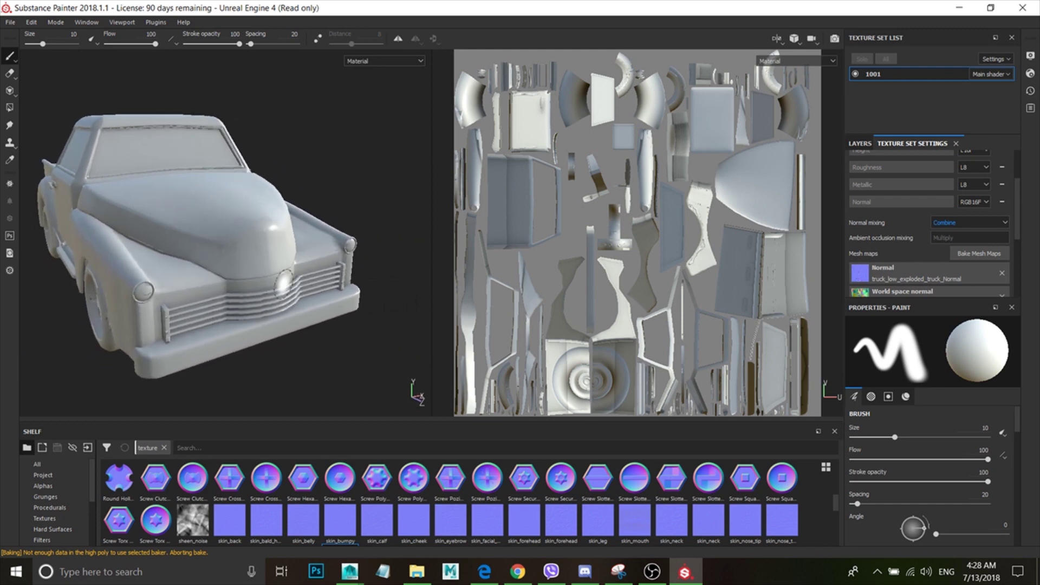
left_click_drag(213, 313, 105, 142, "alt")
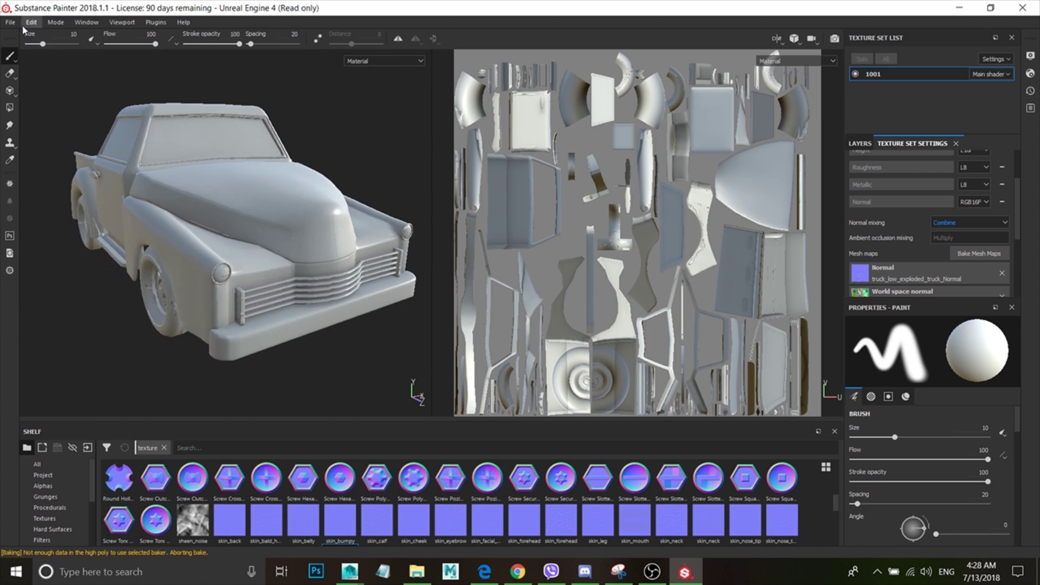